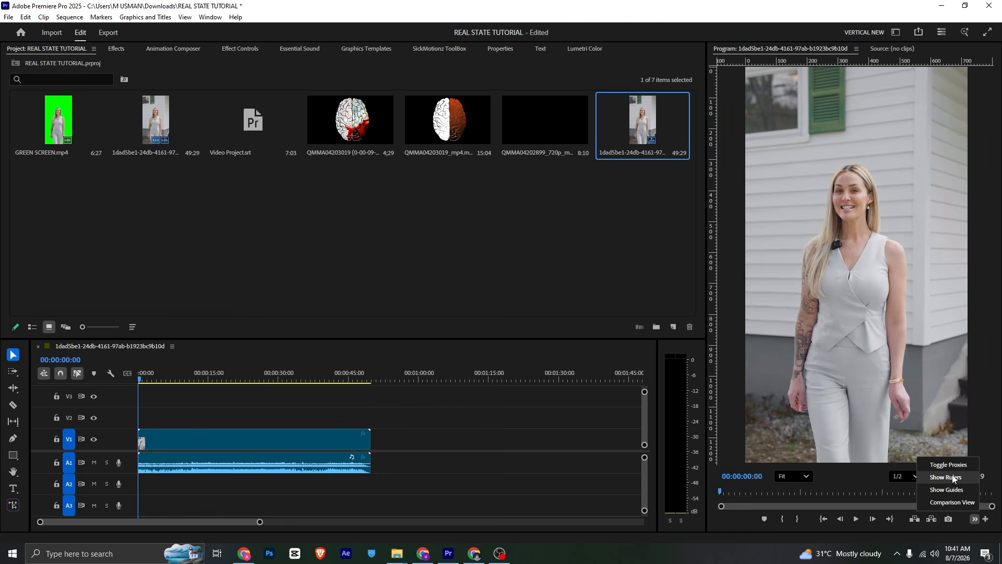
- Show the guides together with the rulers in the Program monitor
left_click(951, 474)
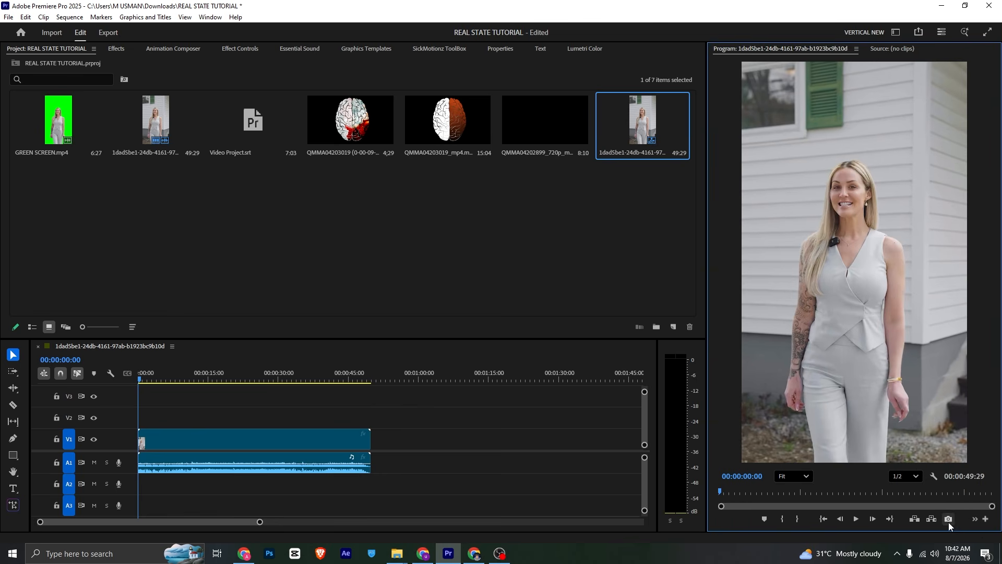
left_click(974, 520)
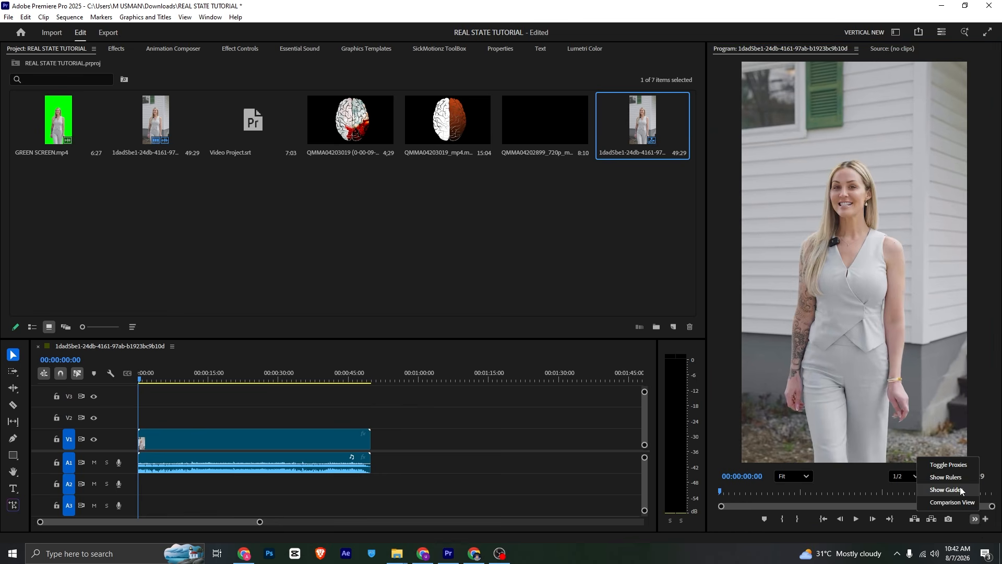
left_click(960, 487)
left_click(974, 519)
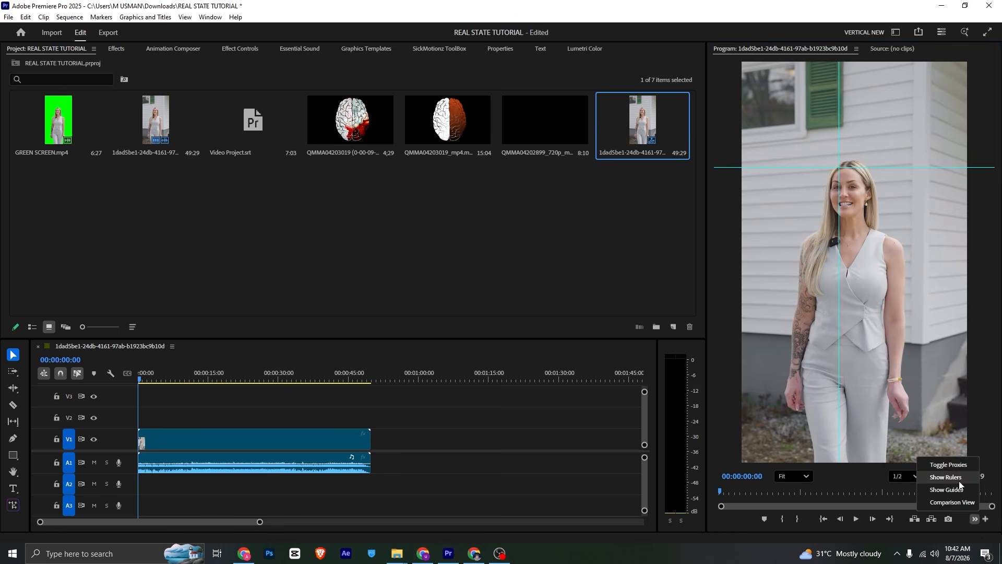
left_click(945, 477)
left_click(344, 194)
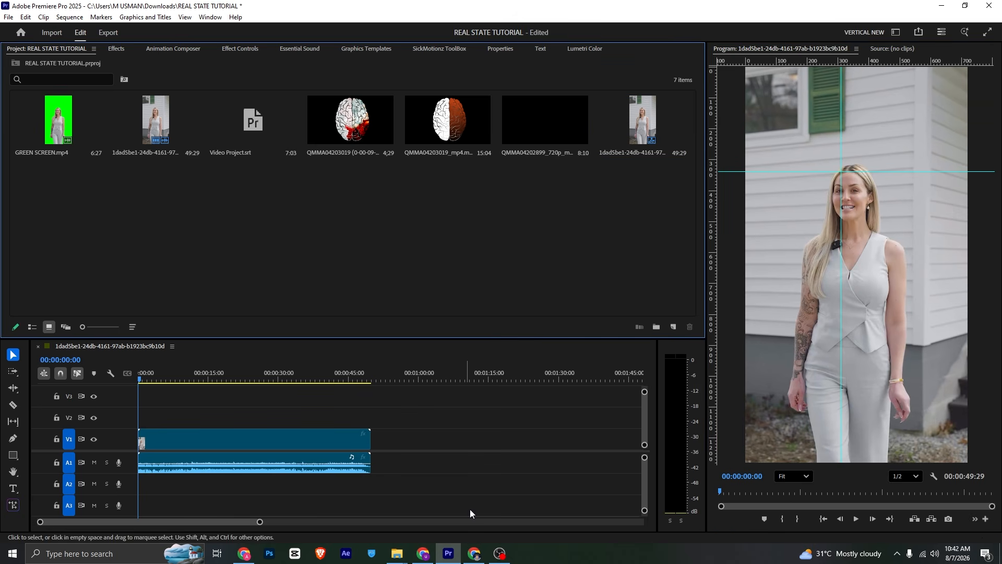
- Switch to Chrome, dismiss the download history, and look over the Quickate Motion home page
left_click(474, 553)
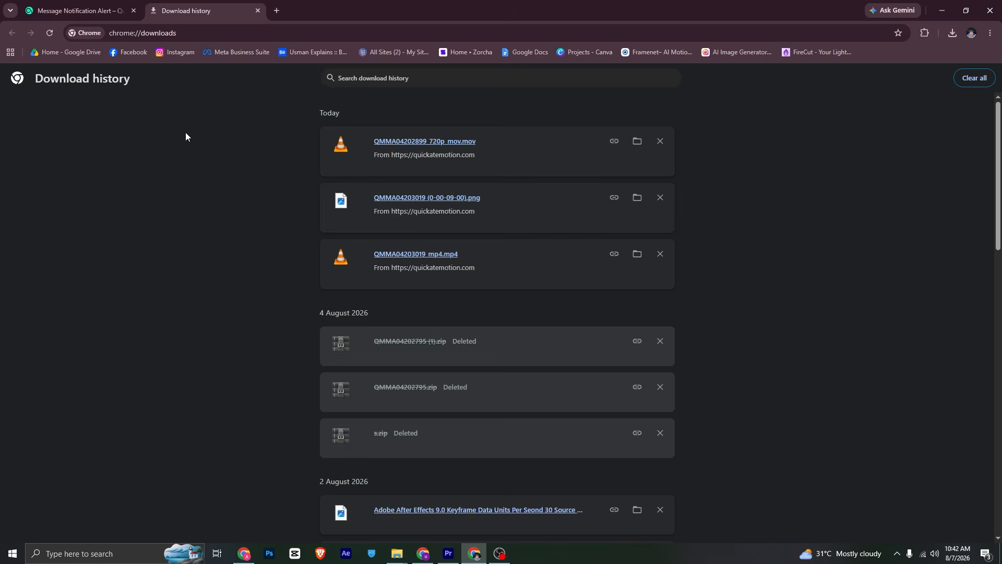
left_click(78, 11)
left_click(256, 10)
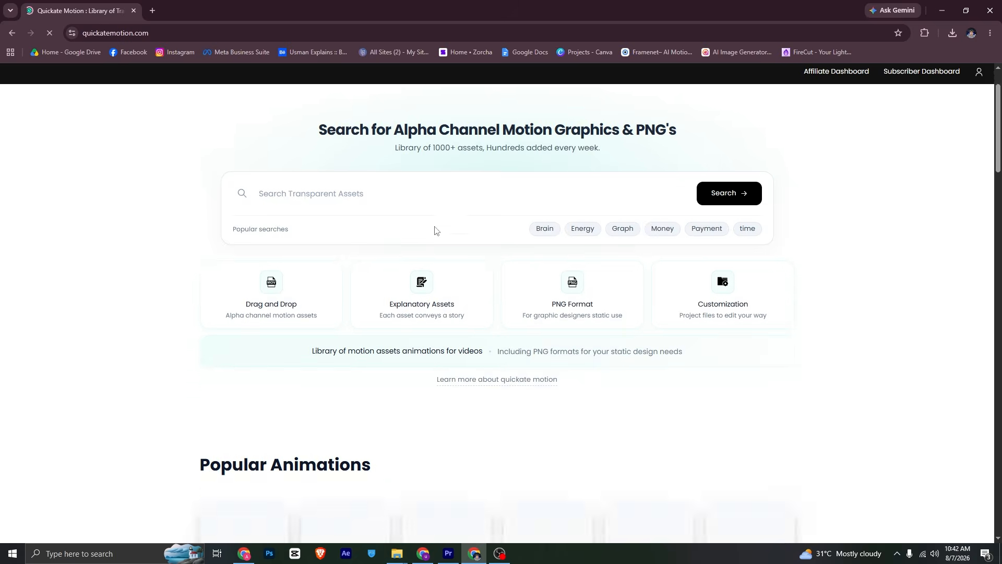
scroll(576, 295, "down", 3)
scroll(577, 296, "up", 3)
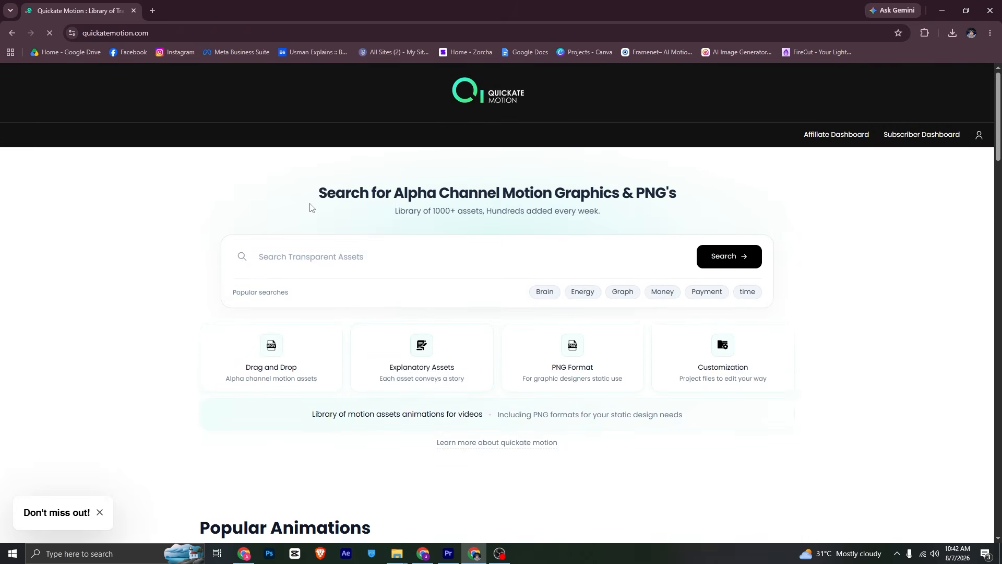
scroll(308, 206, "down", 2)
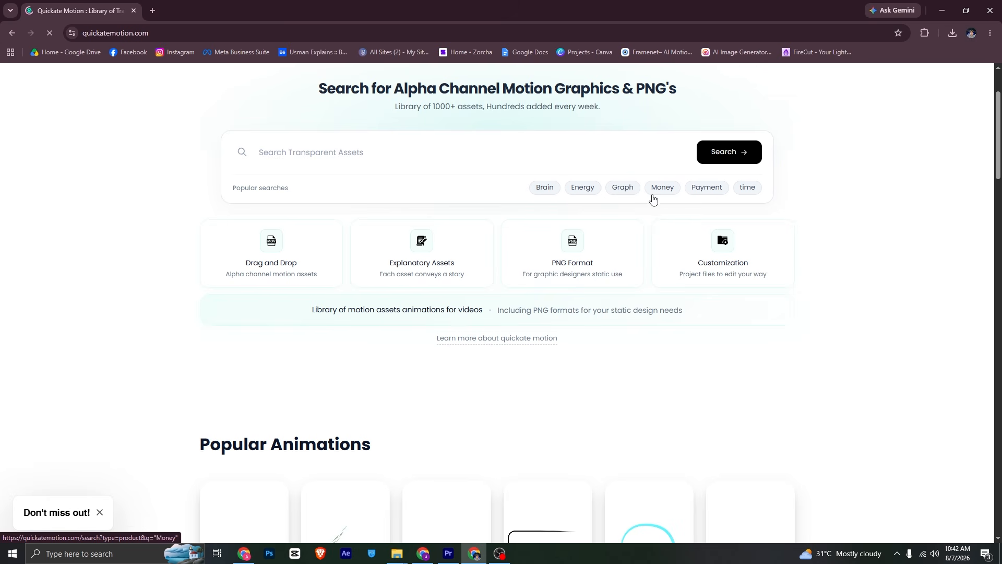
- Open the popular "Money" search on Quickate Motion and browse its animations
left_click(671, 198)
scroll(307, 247, "down", 4)
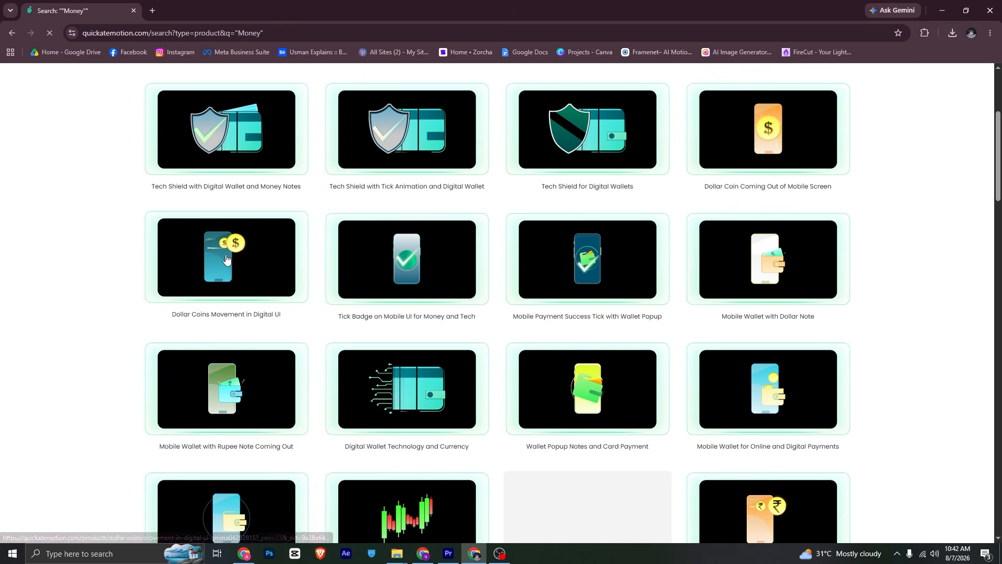
scroll(226, 259, "down", 10)
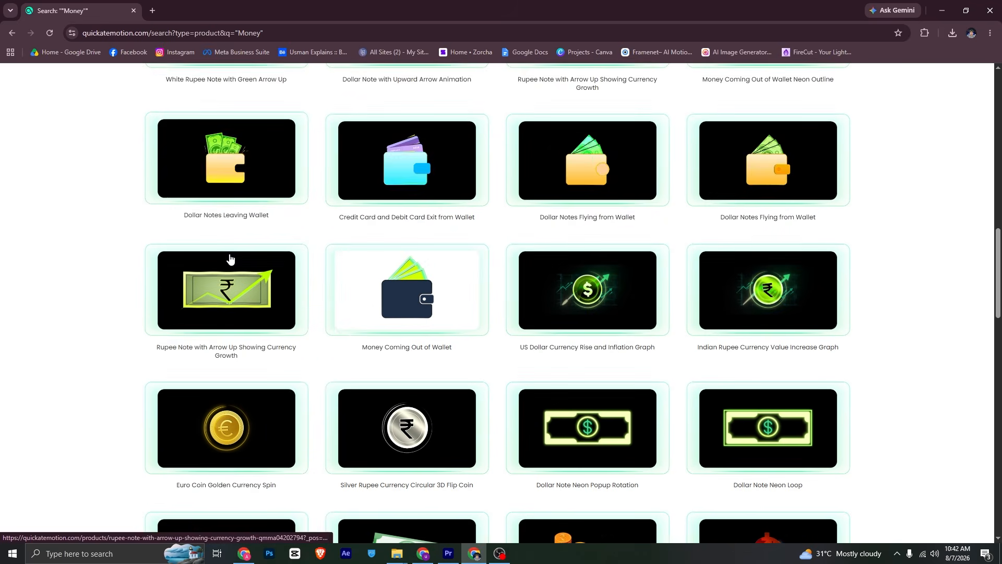
scroll(214, 157, "down", 6)
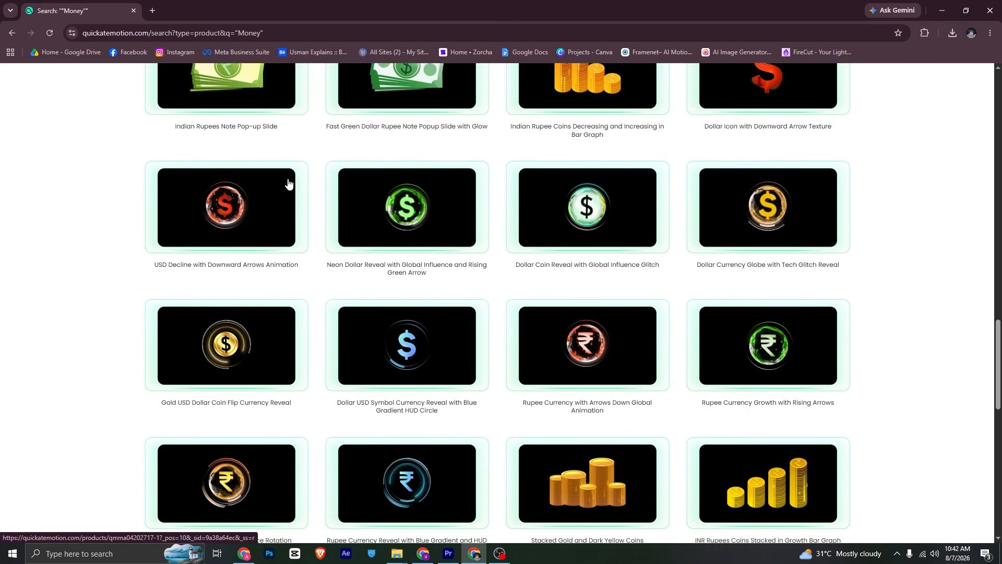
scroll(413, 212, "up", 2)
scroll(413, 213, "up", 20)
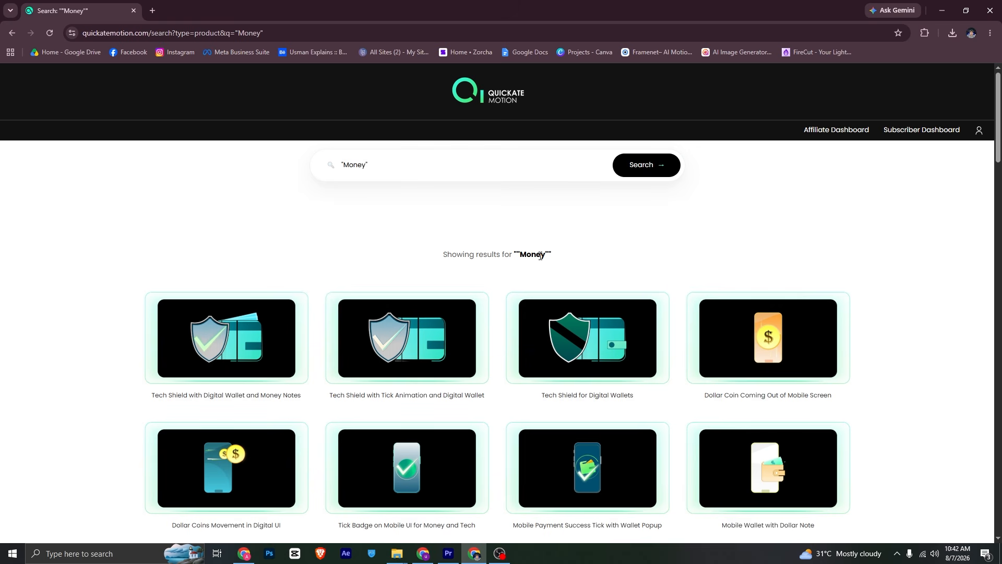
scroll(494, 250, "down", 2)
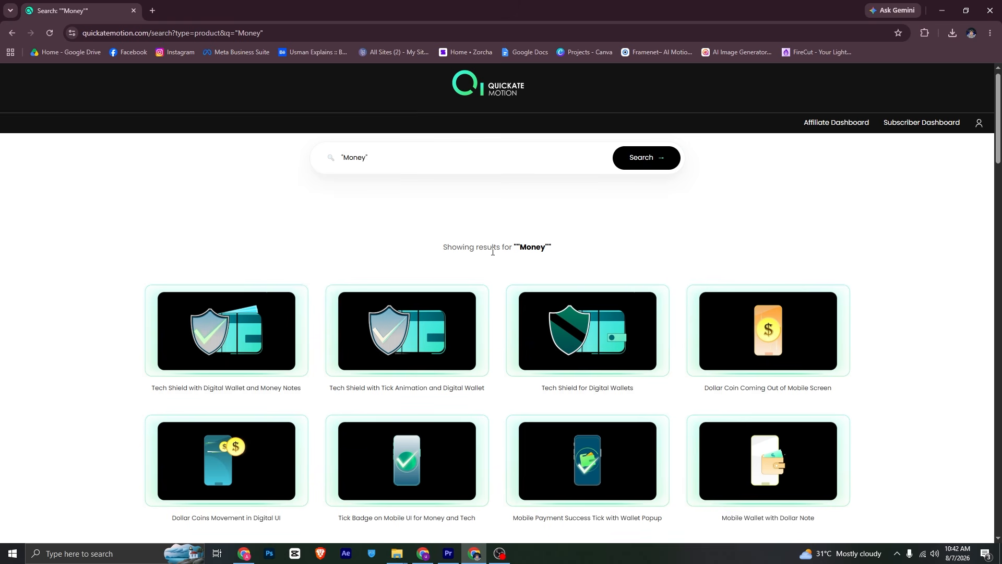
- Return to the Quickate Motion home page and browse the "message" animations
left_click(12, 32)
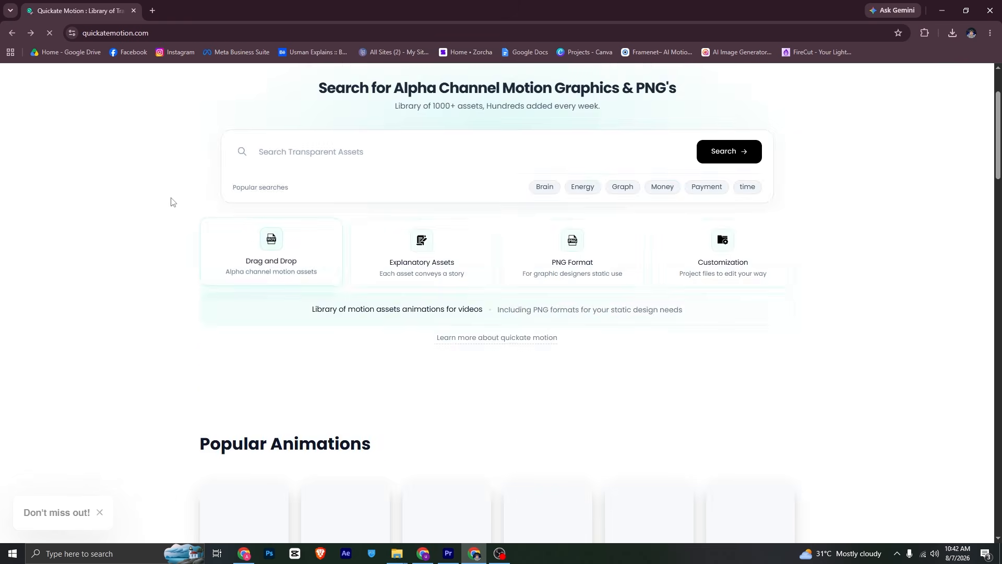
scroll(188, 257, "down", 6)
left_click(263, 349)
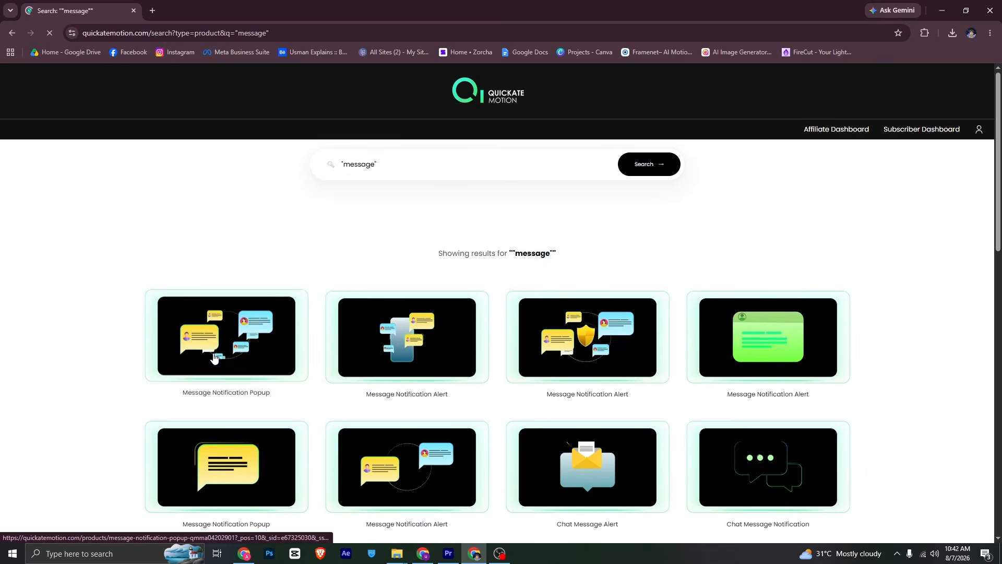
scroll(510, 325, "down", 6)
scroll(784, 205, "up", 2)
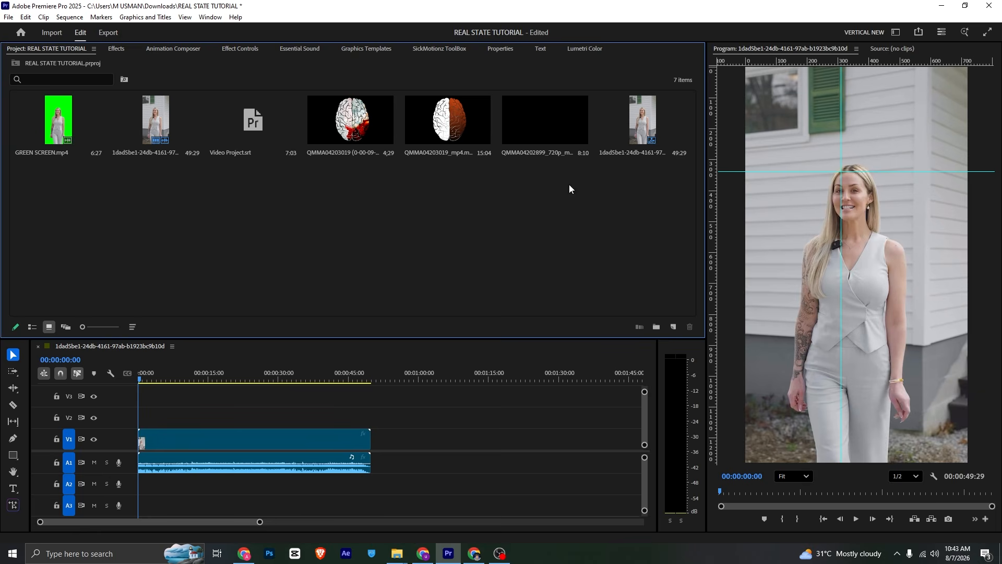
- In Premiere Pro, place the QMMA04202899_720p clip on track V2 at the sequence start and preview it
left_click(563, 121)
left_click_drag(562, 121, 140, 416)
key("space")
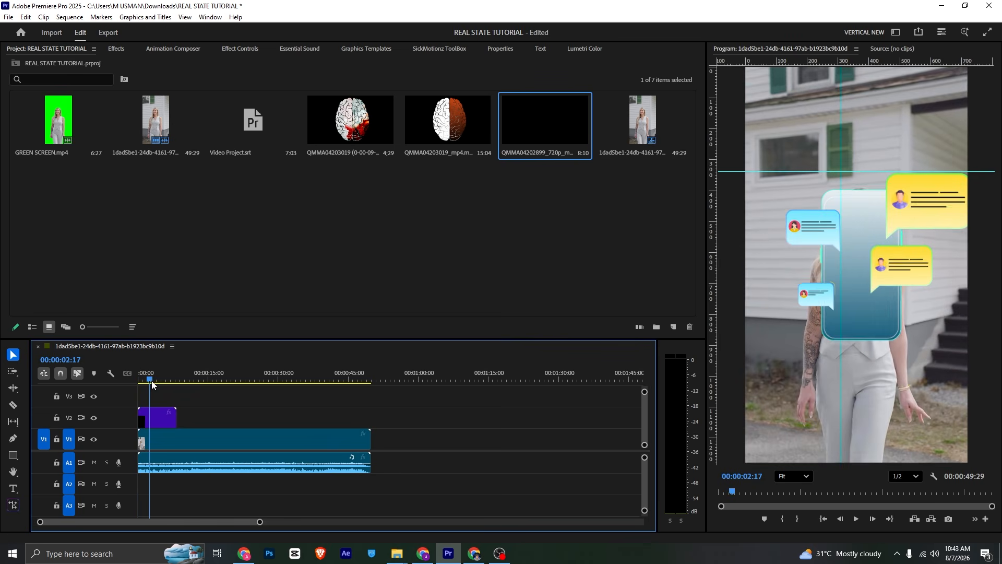
- Scale the V2 message clip to 52, set its horizontal position to 341, and raise it above the woman's head
left_click(237, 50)
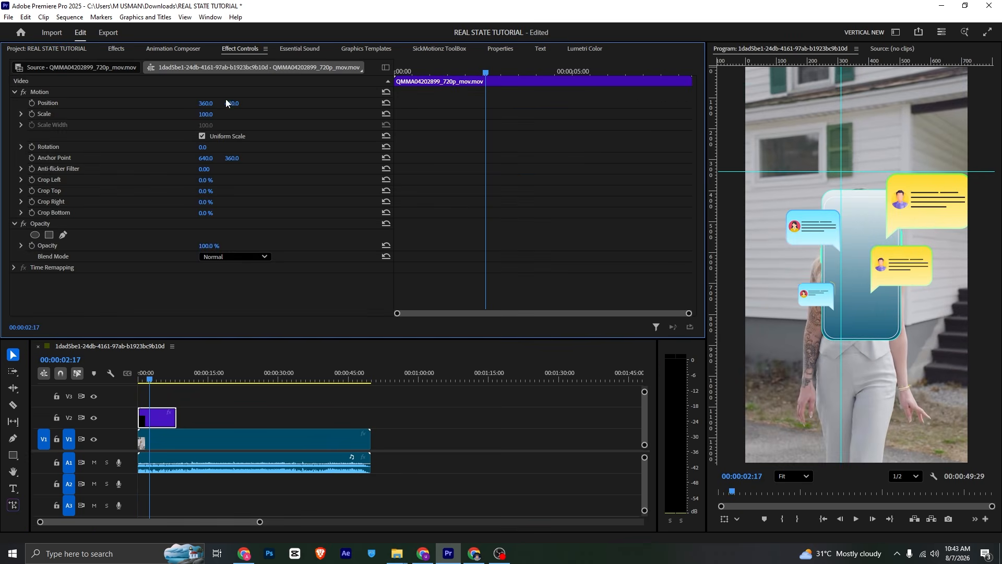
left_click_drag(208, 114, 183, 114)
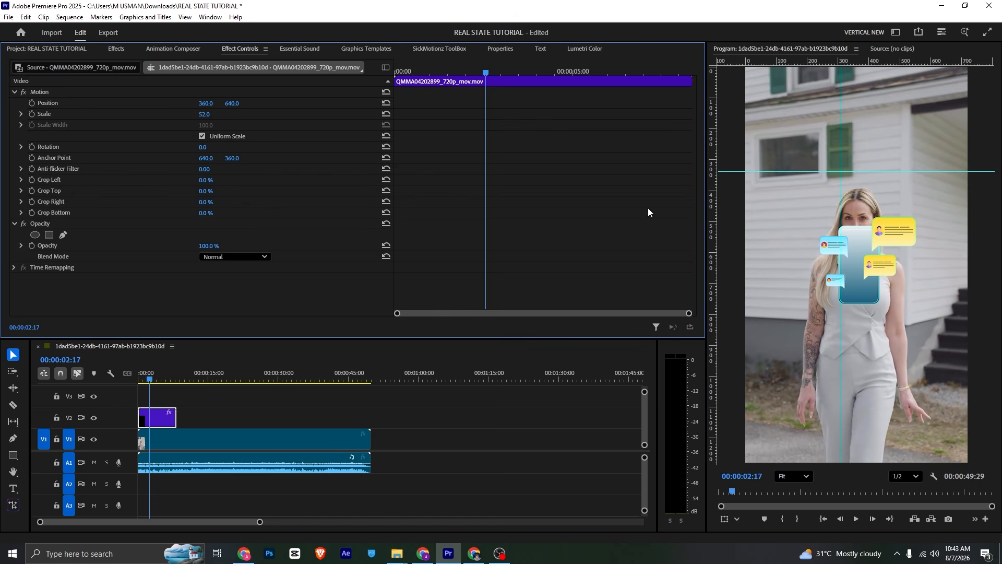
left_click(848, 279)
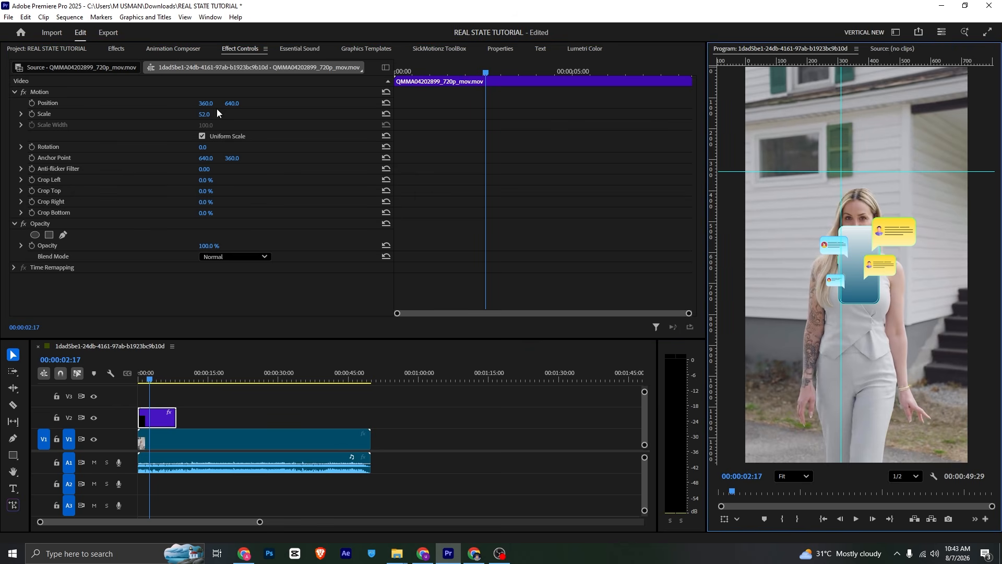
left_click_drag(208, 103, 9, 104)
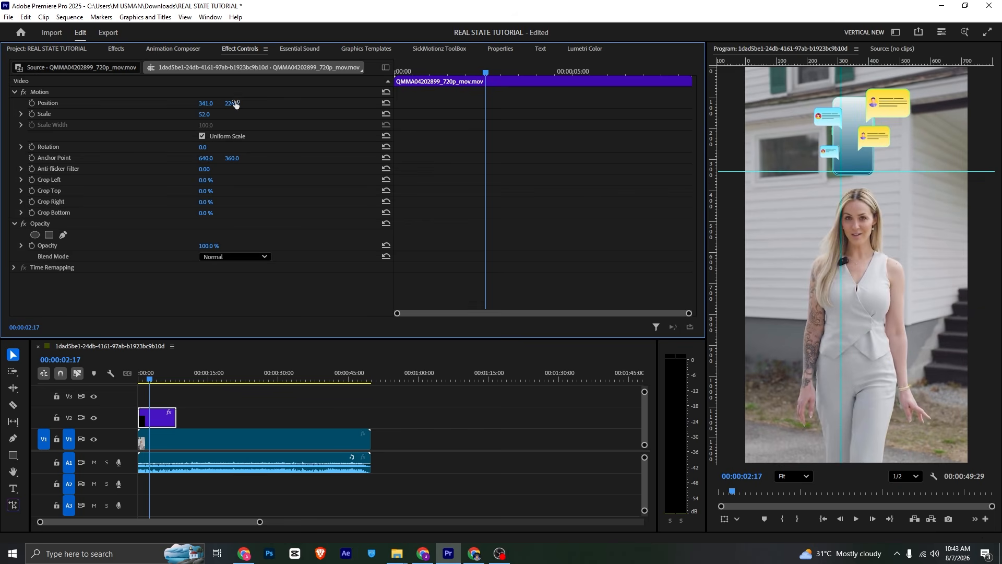
- Find the Drop Shadow effect and apply it to the message clip on V2
left_click(116, 48)
left_click(85, 65)
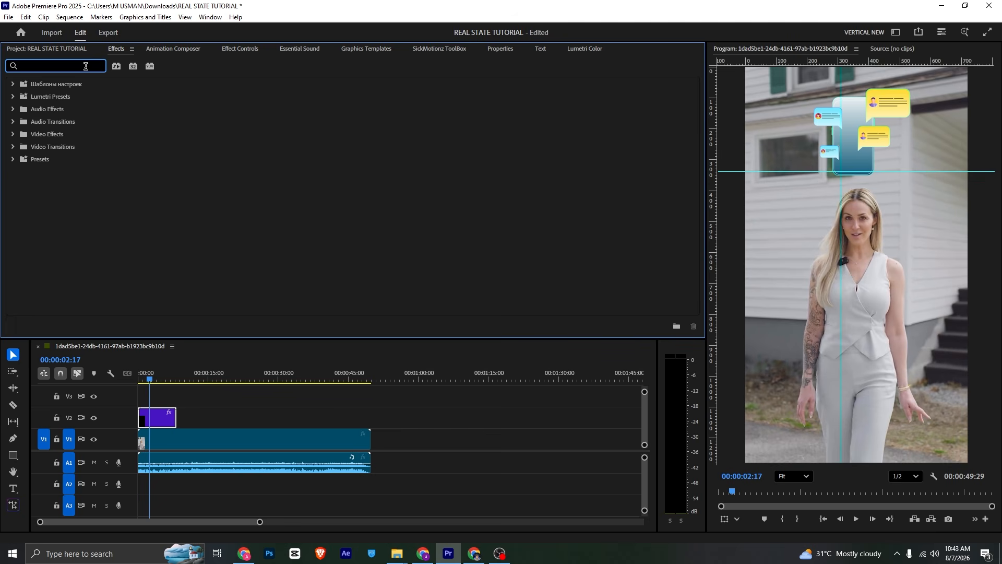
type("drop")
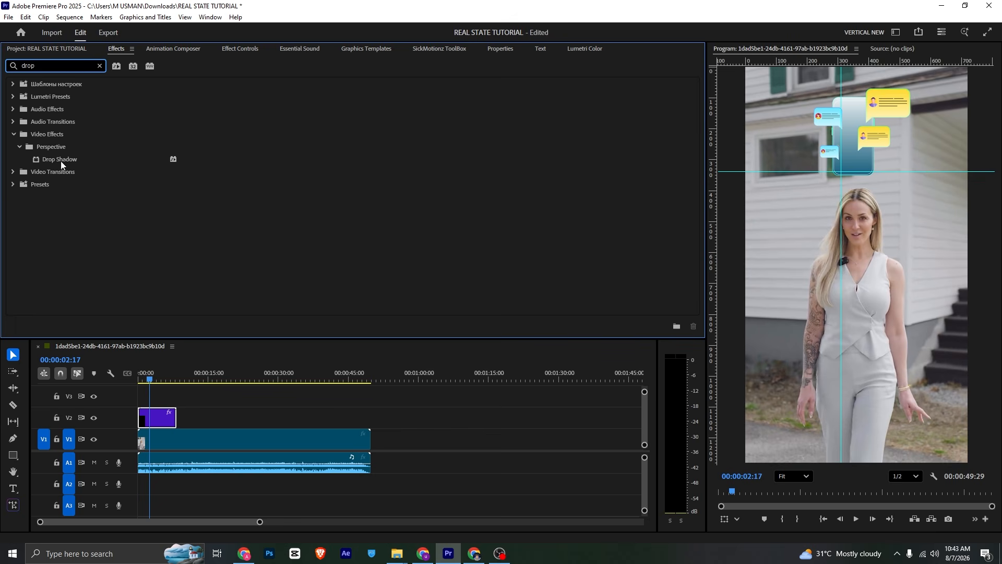
left_click_drag(61, 160, 155, 416)
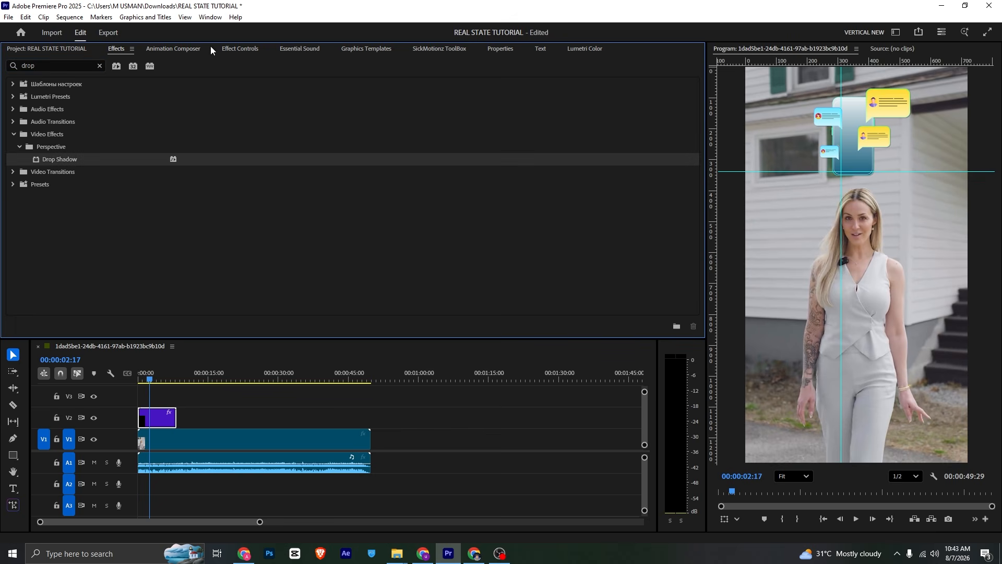
- Set the message clip's Drop Shadow opacity to 100% and increase its softness
left_click(238, 49)
scroll(94, 208, "down", 2)
left_click_drag(201, 235, 234, 235)
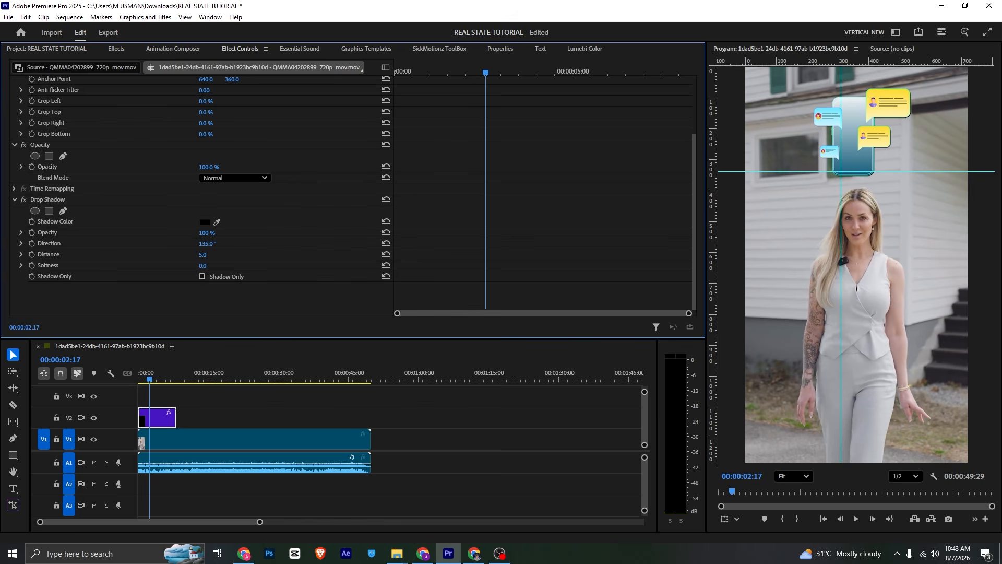
left_click_drag(202, 267, 241, 267)
- Apply the "Bounce effect final 2" preset to the V2 message clip and play it from the sequence start
left_click(116, 49)
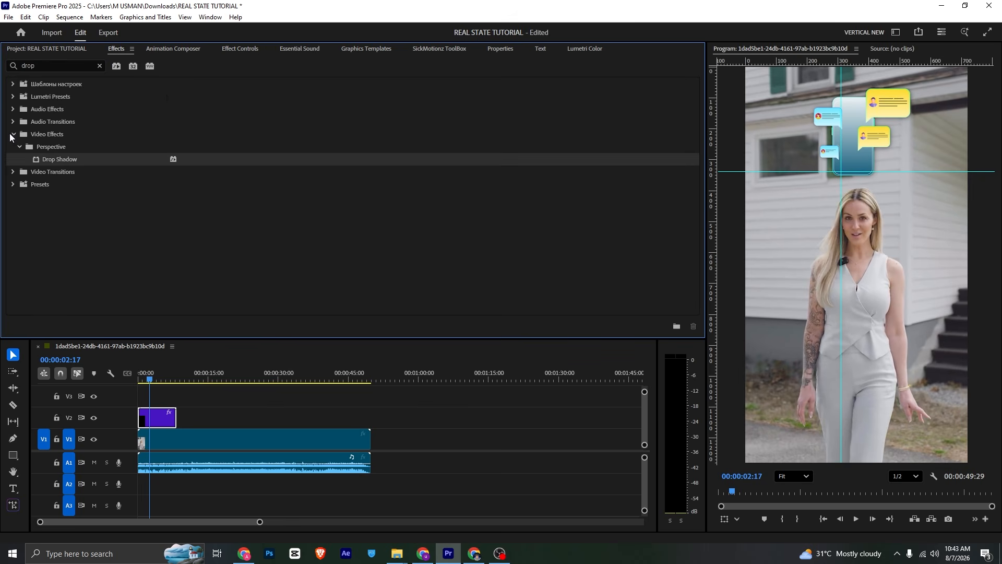
left_click(100, 66)
left_click(14, 159)
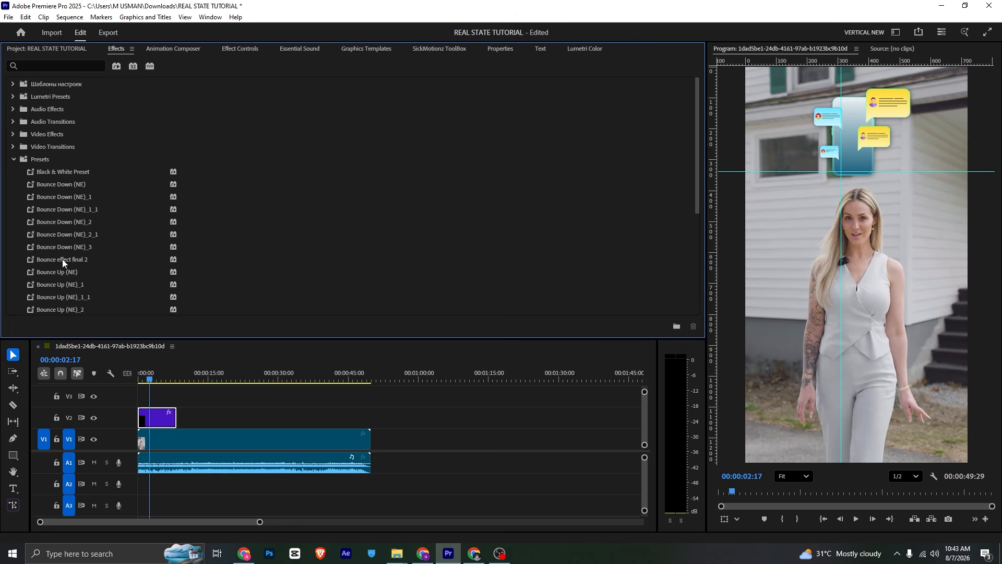
left_click_drag(62, 260, 145, 420)
left_click_drag(150, 375, 130, 372)
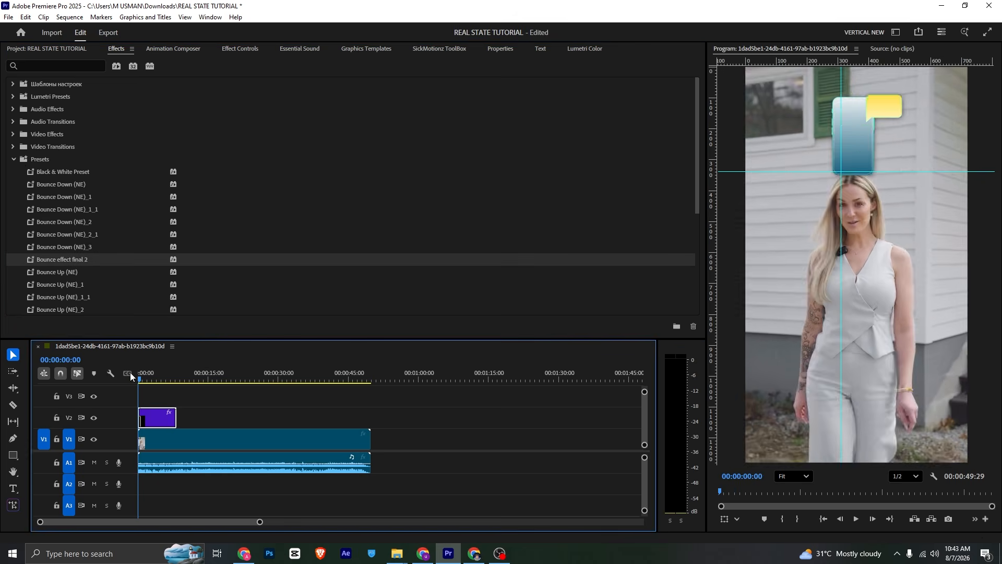
key("space")
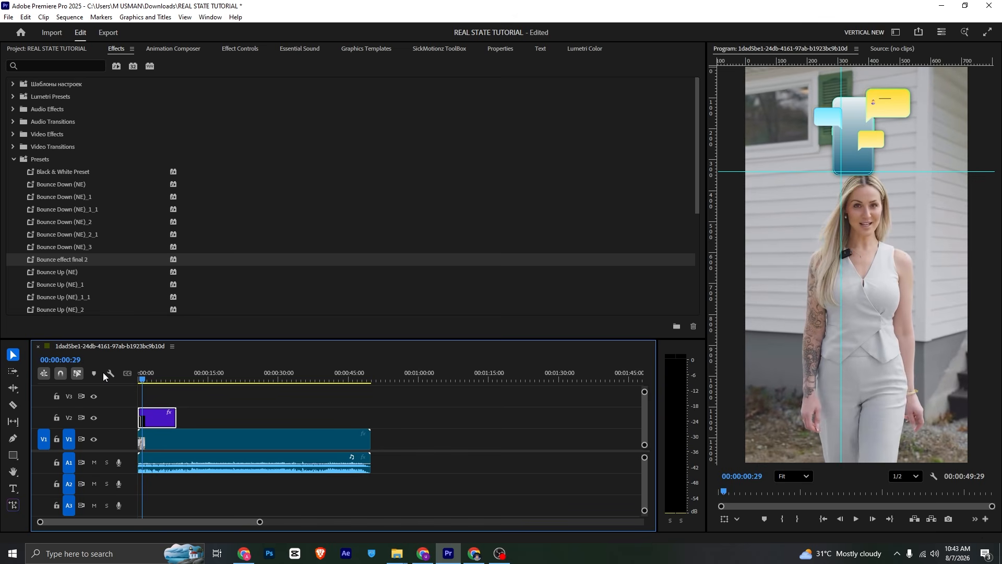
- Switch to Chrome to review the "message" search results on Quickate Motion, and return to Premiere Pro
left_click(474, 554)
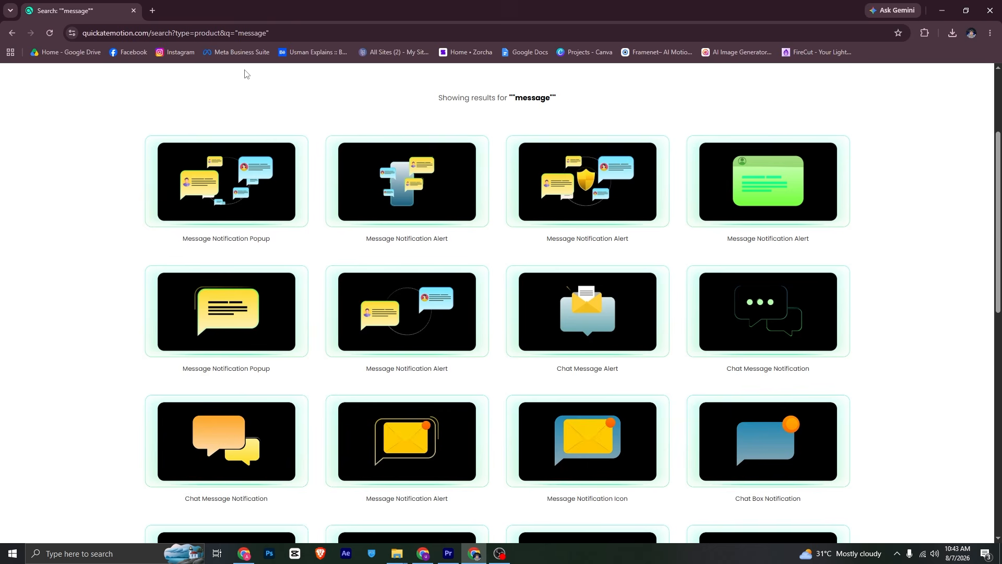
scroll(246, 73, "up", 3)
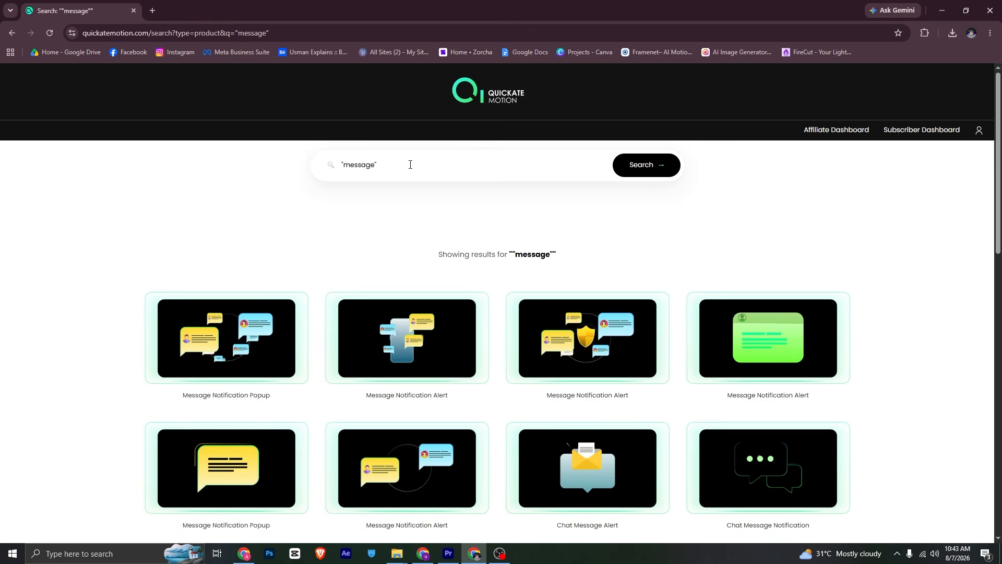
left_click(942, 10)
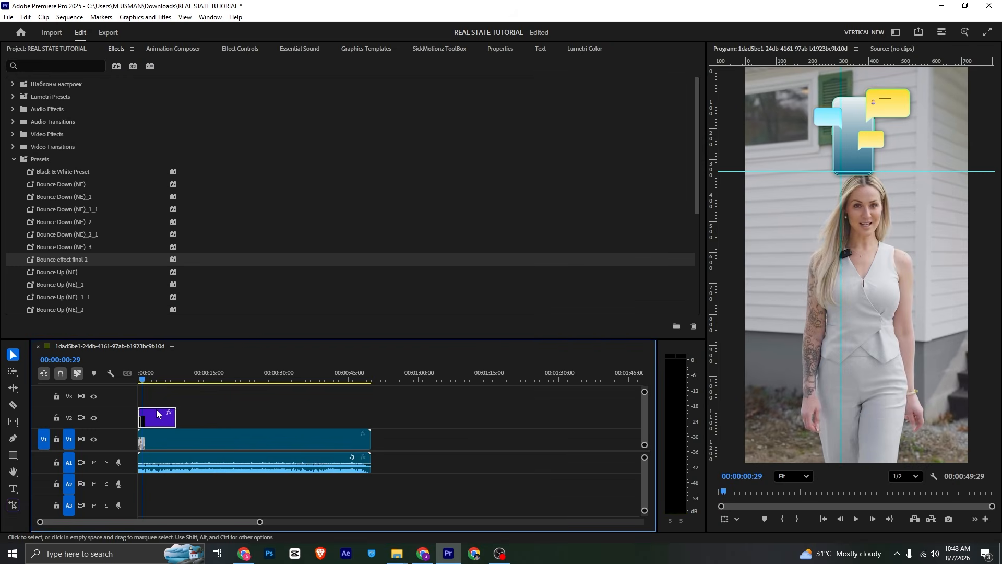
- Delete the message clip from track V2 and remove both guides from the Program monitor
key("Delete")
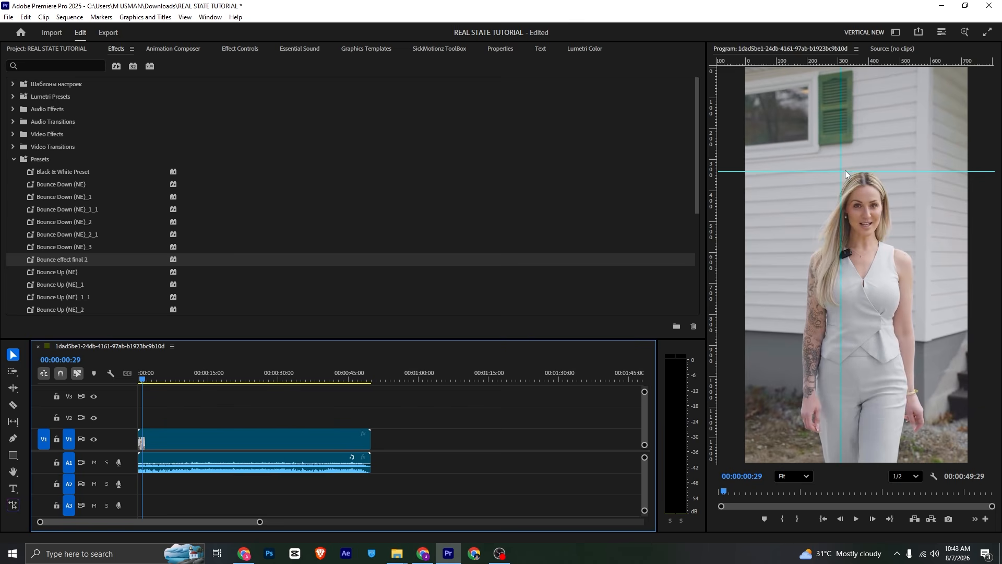
left_click_drag(837, 174, 408, 217)
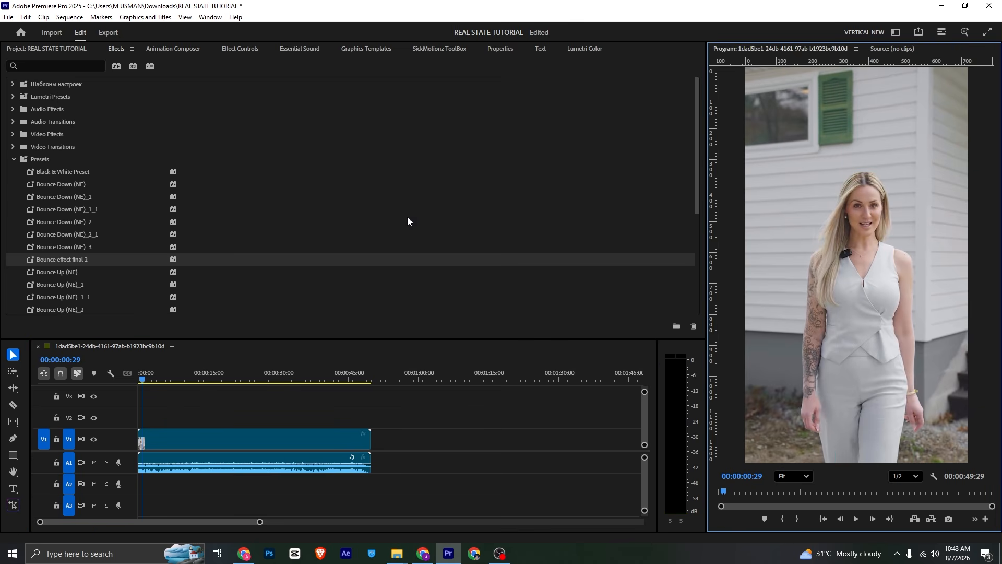
left_click(140, 379)
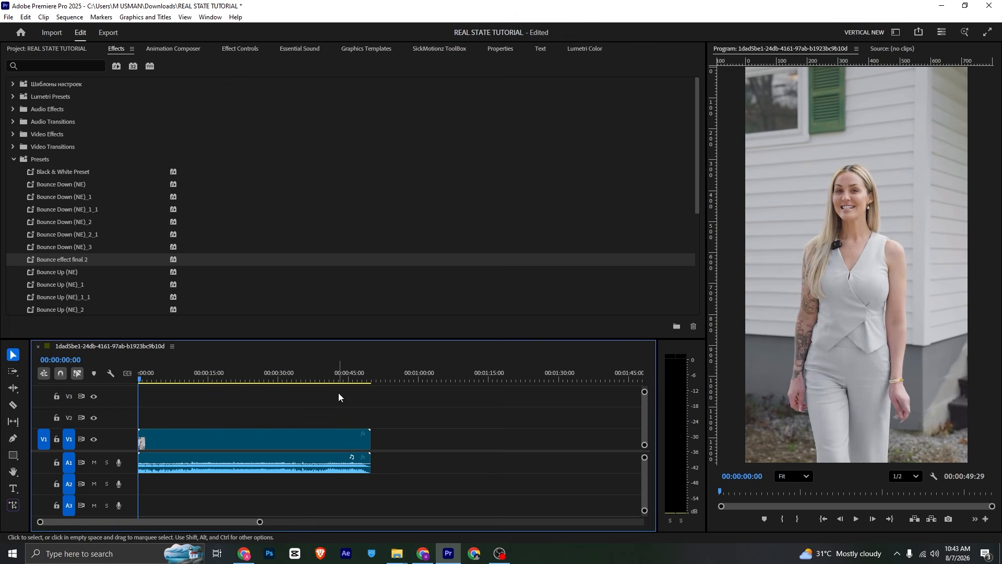
- Cut the V1 clip at 00:00:06:14, delete everything after the cut and save the project
left_click_drag(146, 377, 167, 380)
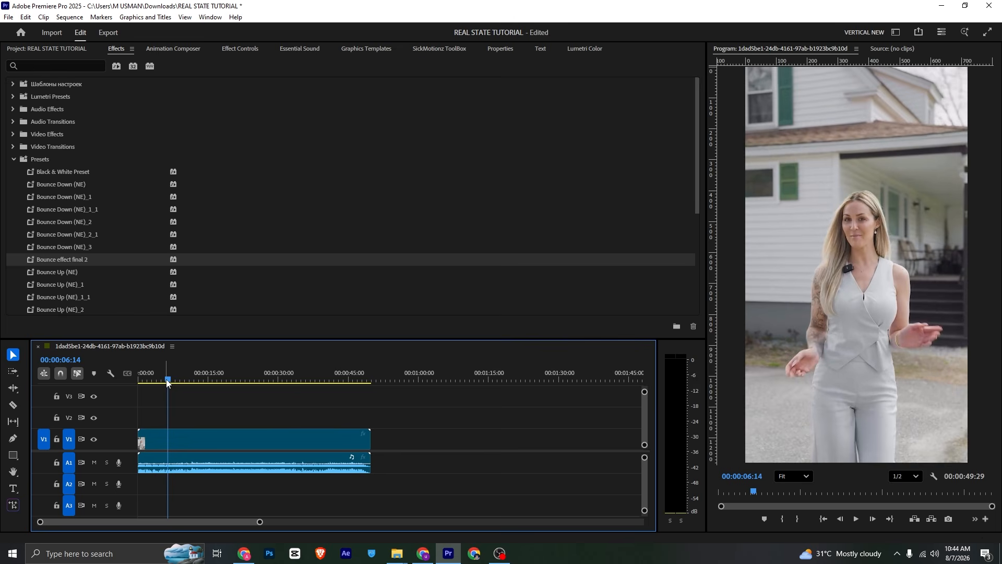
key("c")
left_click(167, 440)
key("v")
left_click(182, 442)
key("Delete")
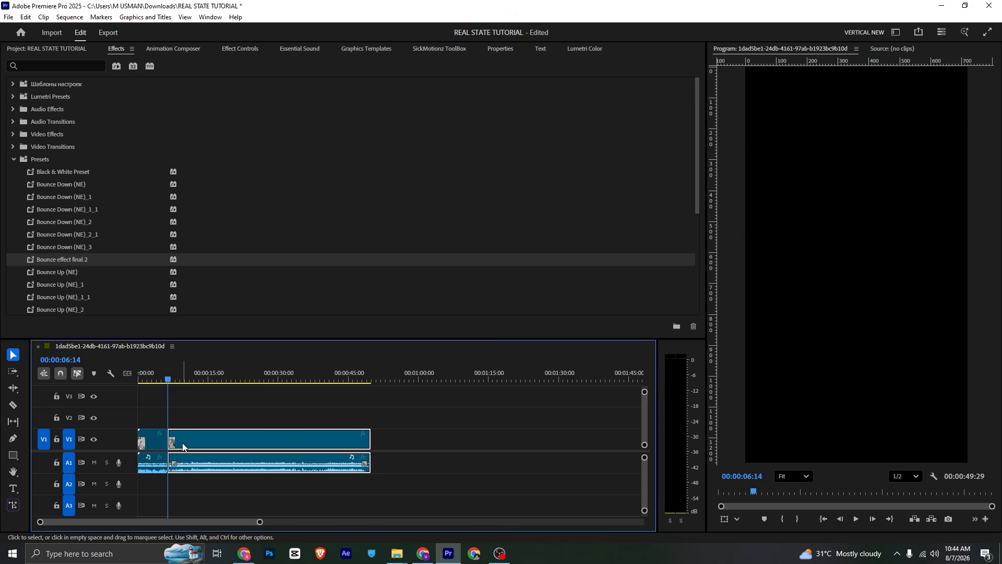
key("ctrl+s")
key("Home")
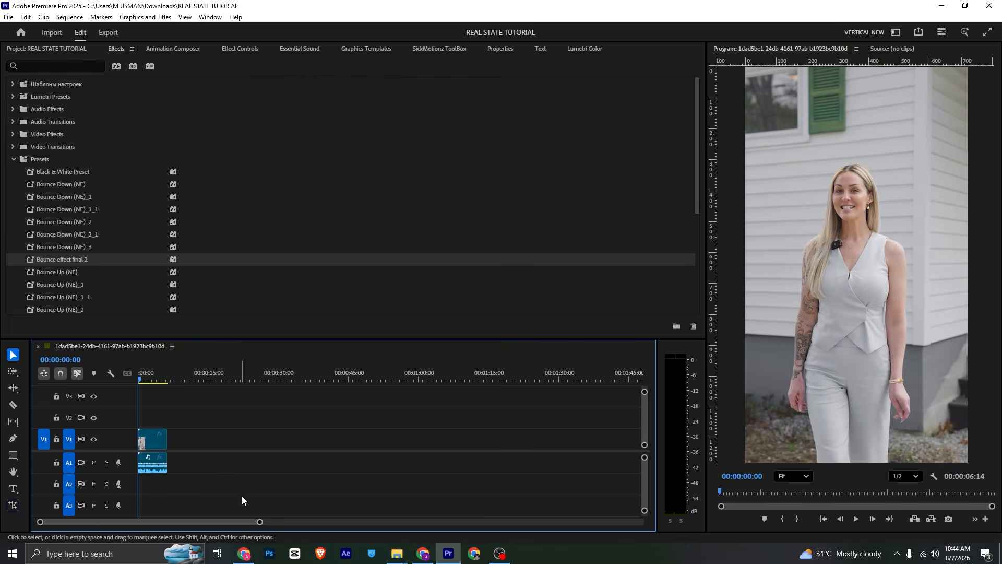
- Set the V1 clip's Scale to 116 and its vertical Position to 660
left_click_drag(259, 522, 88, 522)
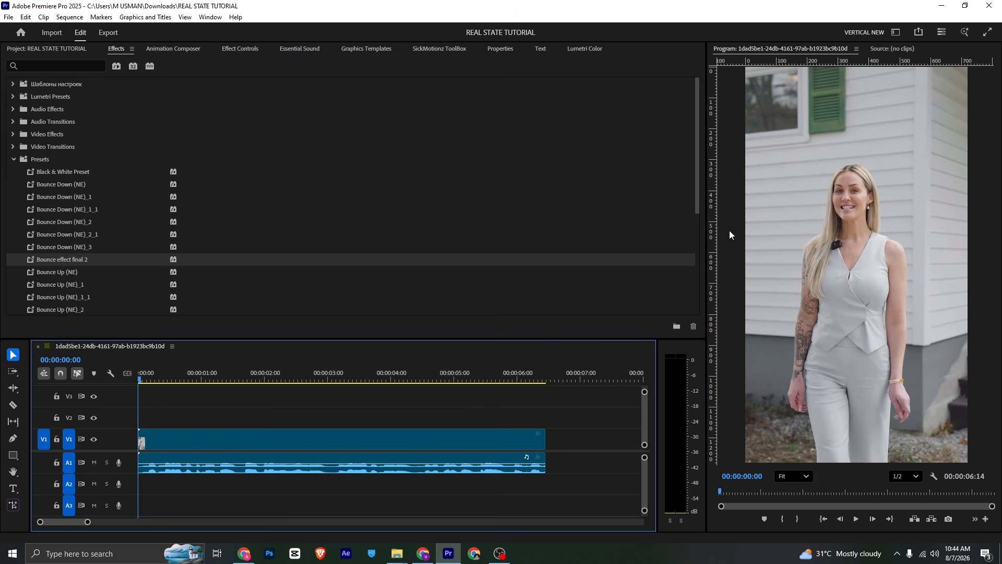
left_click(261, 435)
left_click(237, 49)
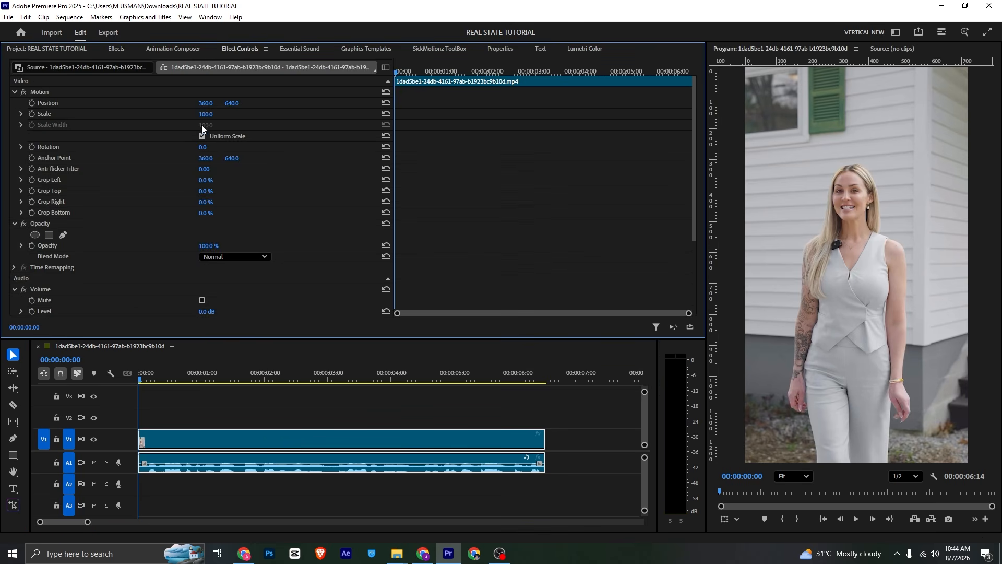
left_click_drag(207, 117, 297, 112)
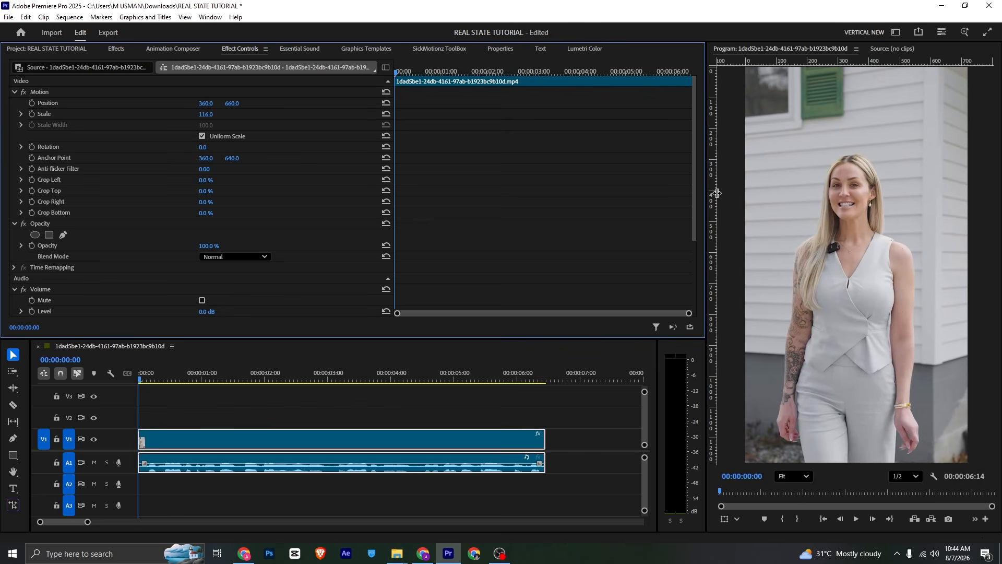
- Add a vertical and a horizontal guide crossing on the woman's face in the Program monitor
left_click(973, 519)
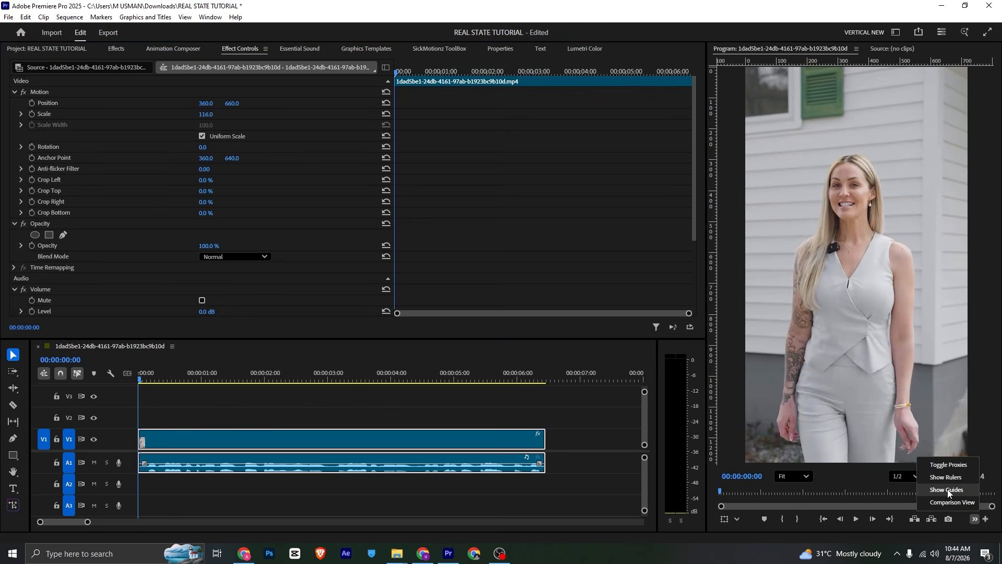
left_click(720, 182)
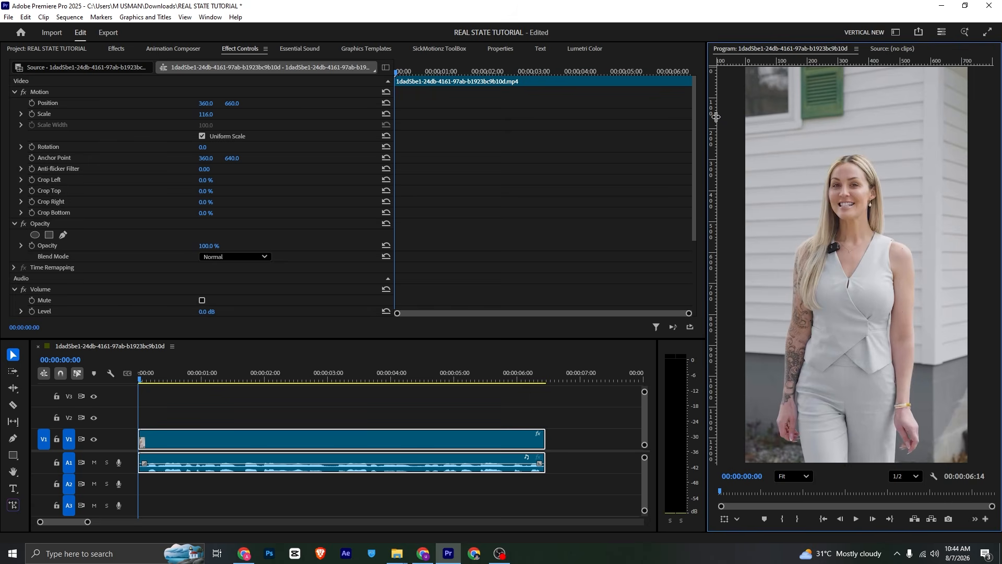
left_click_drag(716, 117, 845, 133)
left_click_drag(819, 68, 837, 193)
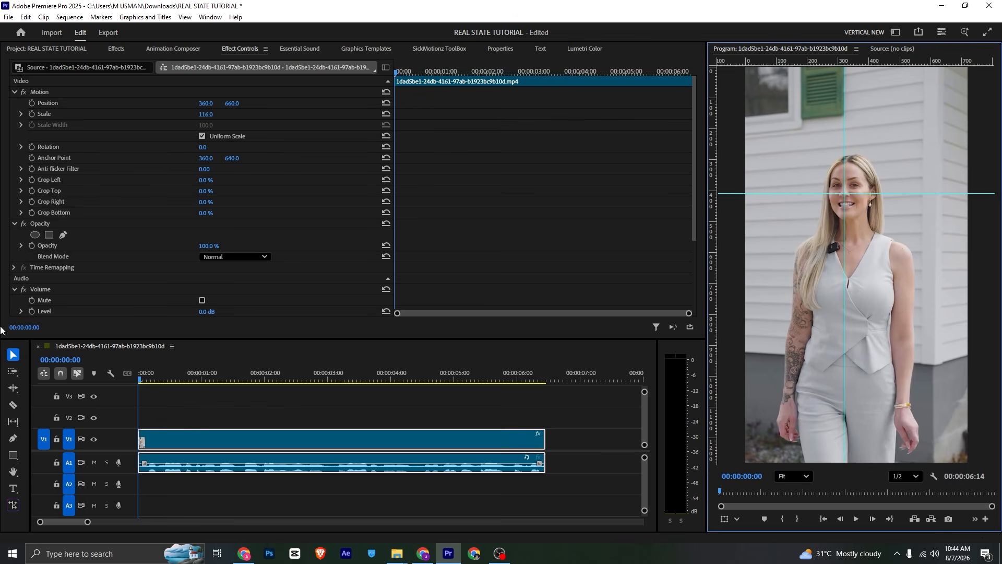
- Enable Position keyframing at the clip's start, with keyframes of 363, 624 at 00:00:00:05 and 351, 604 at 00:00:00:10
left_click(32, 103)
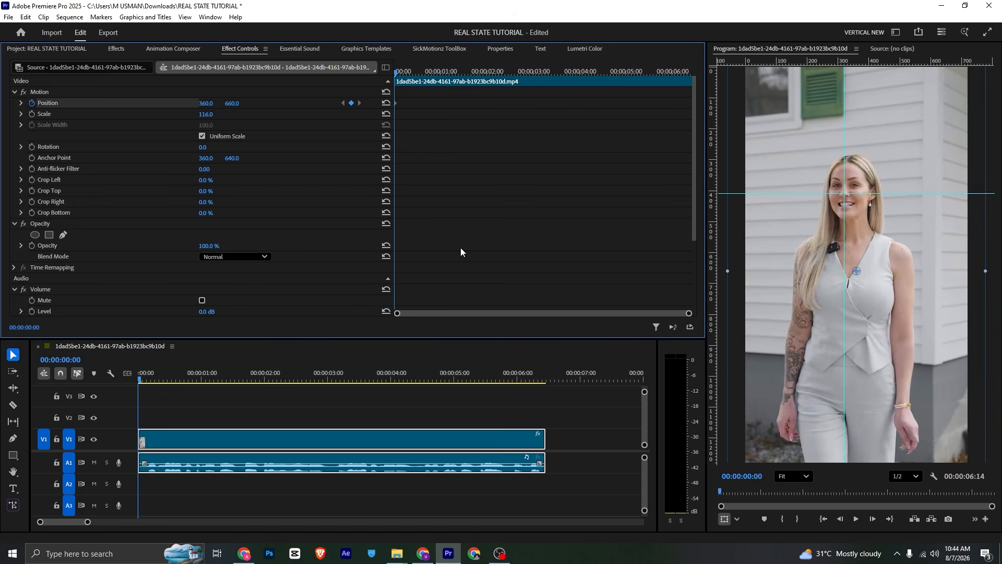
key("shift+Right")
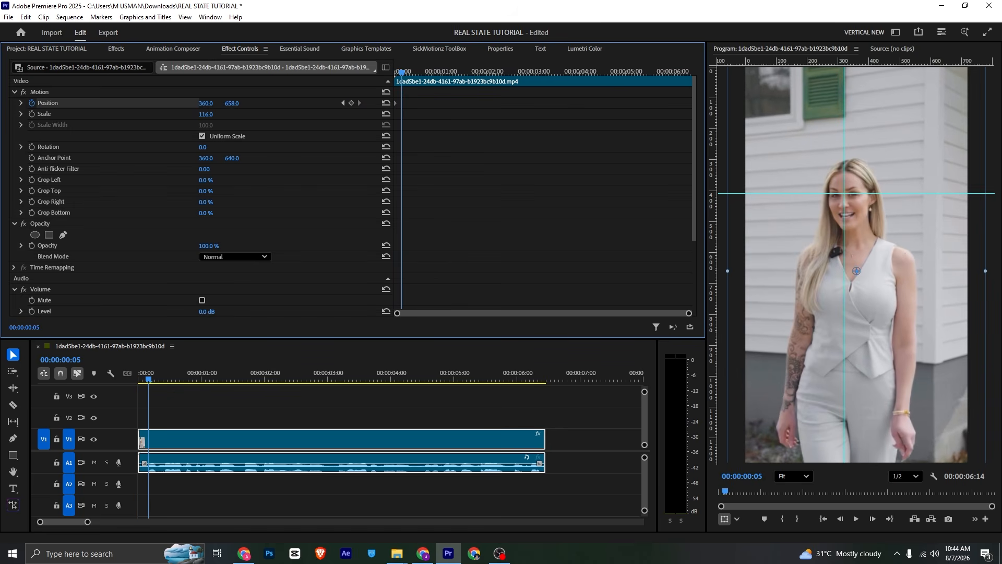
left_click_drag(232, 103, 210, 104)
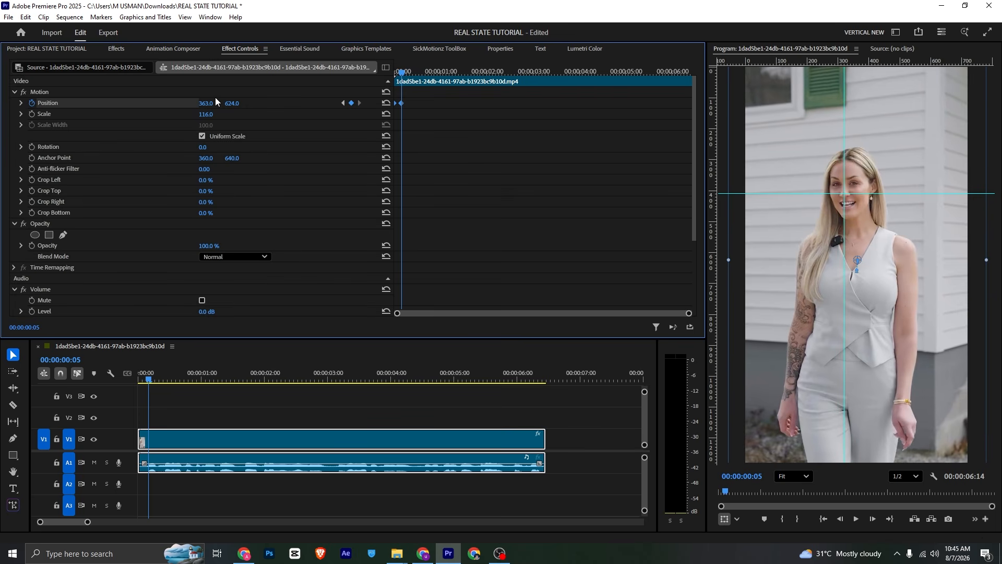
key("shift+Right")
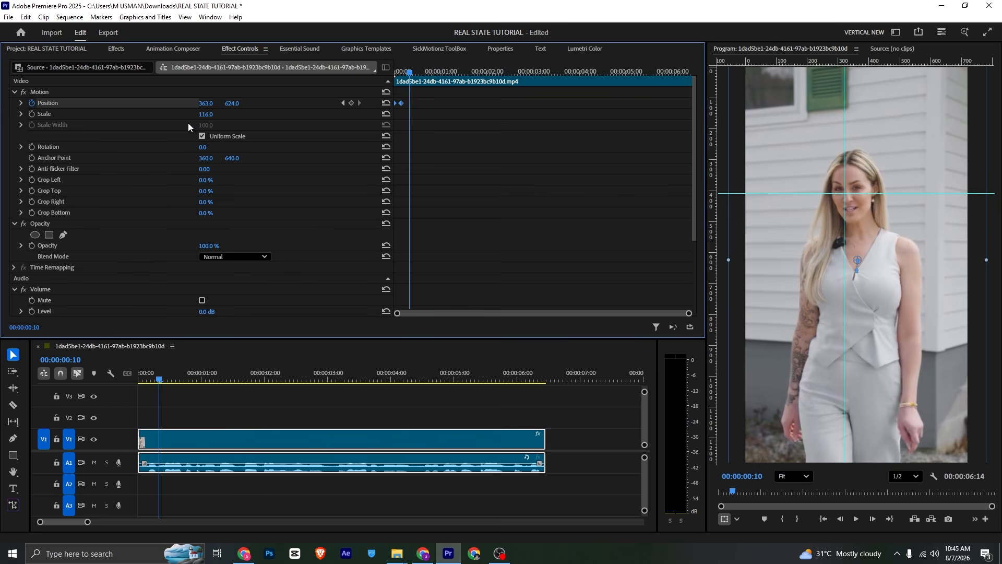
left_click_drag(237, 104, 228, 103)
left_click_drag(209, 104, 203, 104)
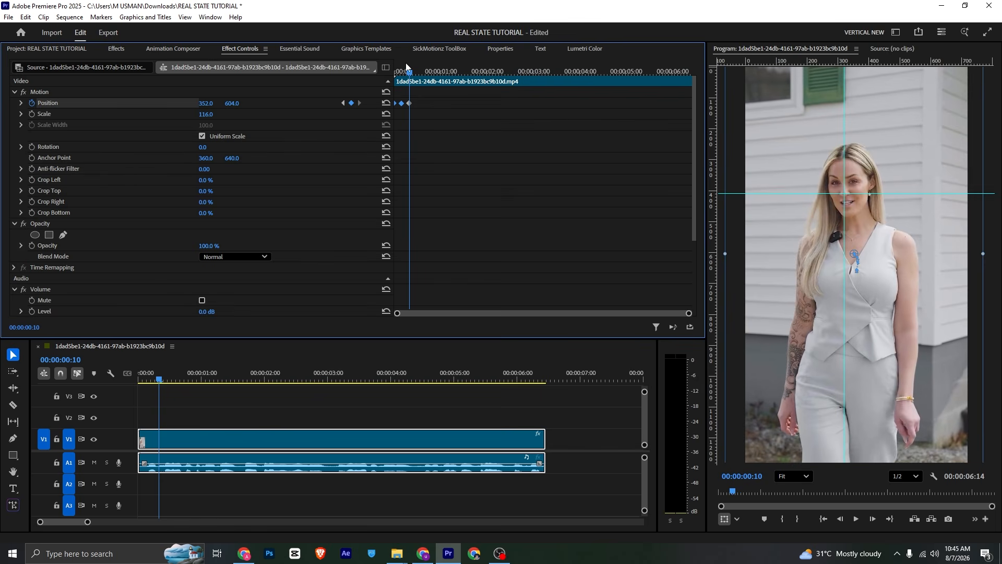
- Add Position keyframes at 00:00:00:15 and 00:00:00:20, reaching 298, 598 to keep the face on the guides
key("shift+Right")
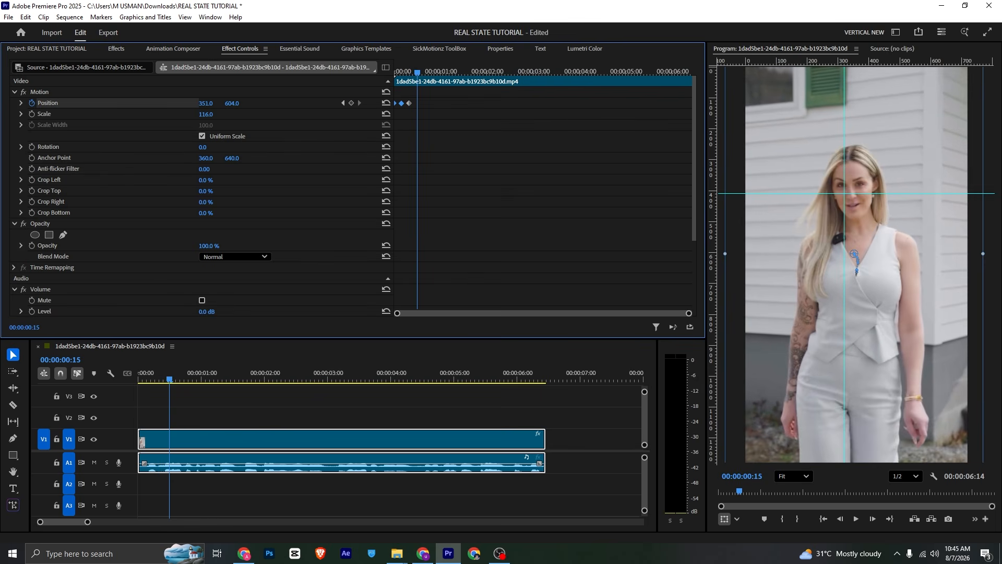
mouse_move(206, 103)
left_mouse_down()
mouse_move(194, 103)
mouse_move(238, 103)
mouse_move(188, 102)
left_mouse_up()
key("shift+Right")
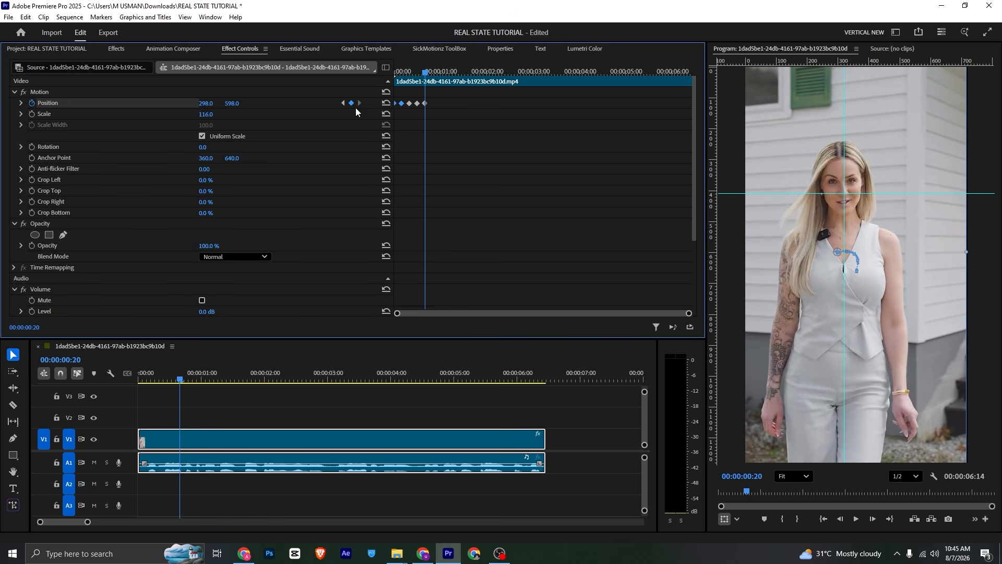
- Set Scale to 122 and keyframe Position at 282, 609 at 00:00:00:25, and play back the opening
left_click(433, 71)
left_click_drag(231, 104, 209, 114)
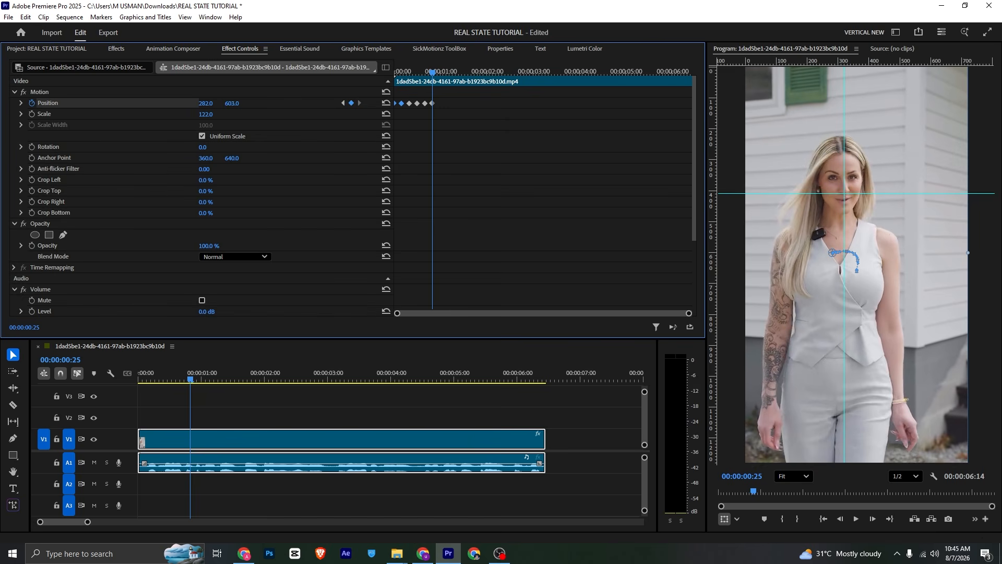
key("Down")
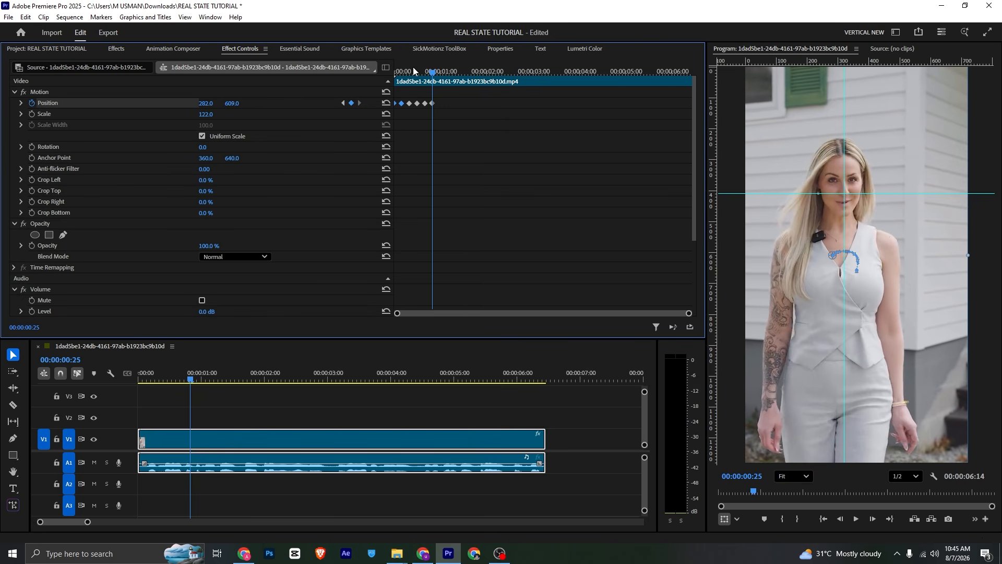
key("space")
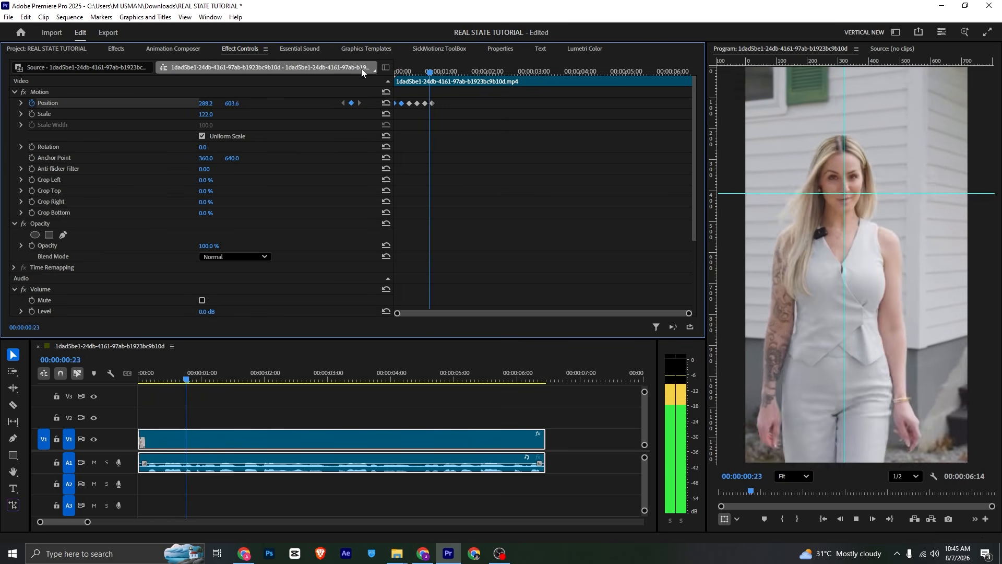
key("space")
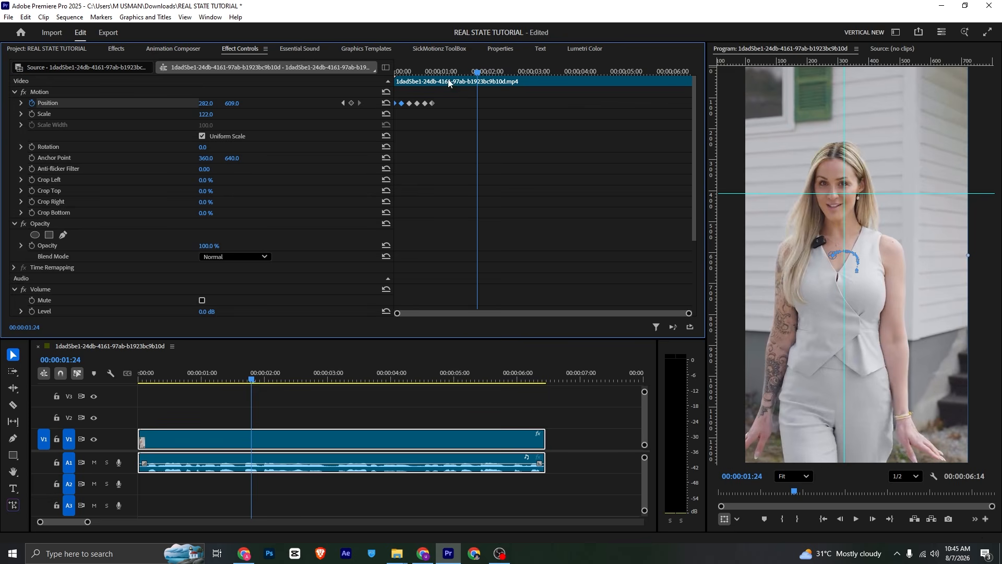
- Continue aligning the face to the guides with Position keyframes every five frames from 00:00:01:00, ending with 316, 560 at 00:00:02:15
left_click(434, 72)
key("Right")
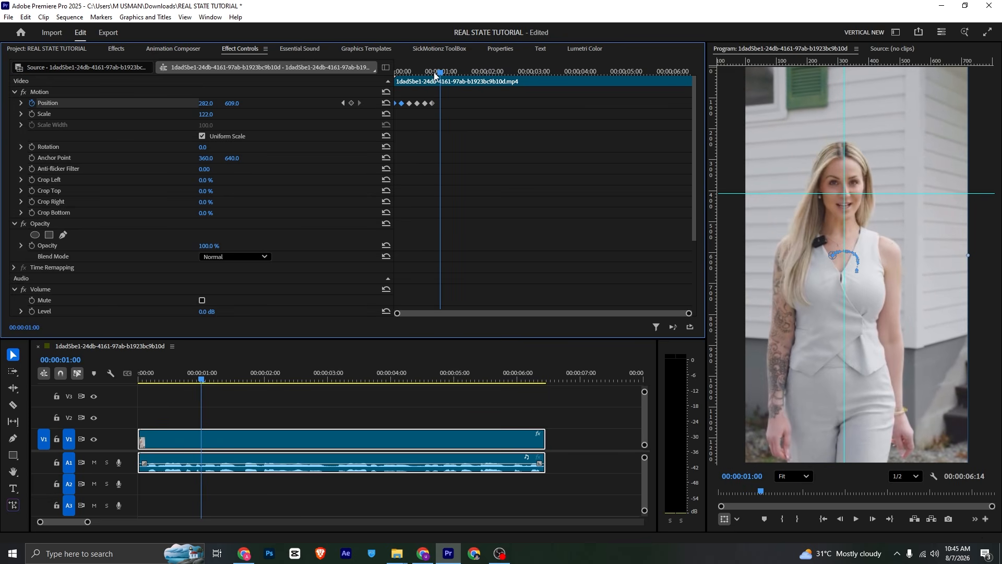
mouse_move(206, 104)
left_mouse_down()
mouse_move(247, 103)
mouse_move(208, 103)
mouse_move(225, 104)
left_mouse_up()
key("shift+Right")
key("shift+Right")
key("shift+Right")
key("shift+Right")
key("shift+Right")
key("shift+Right")
key("shift+Right")
key("shift+Right")
key("shift+Right")
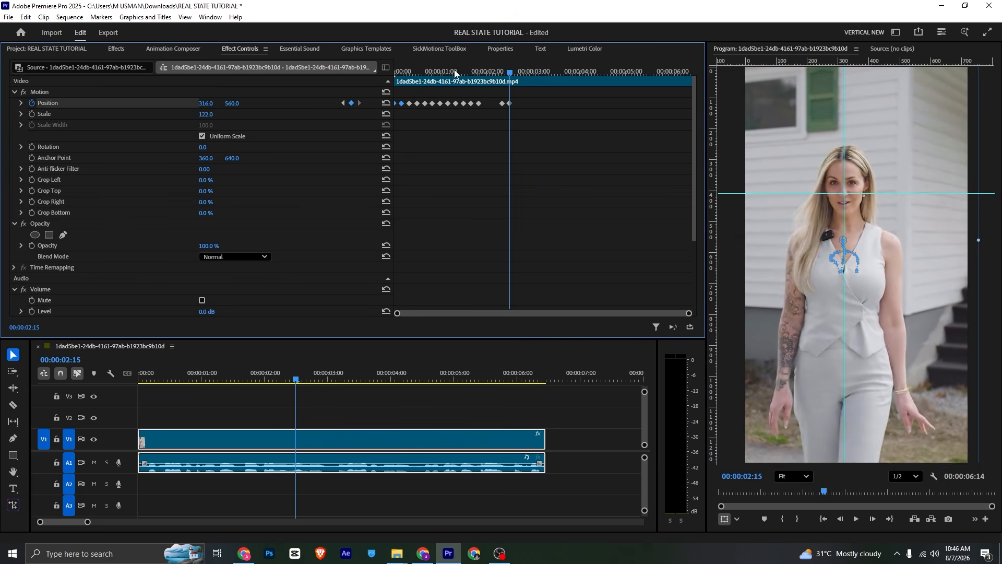
- Fill in a missing Position keyframe and continue keyframing the face onto the guides until 00:00:04:20, ending at 391, 570
left_click_drag(475, 73, 479, 73)
key("shift+Right")
key("shift+Right")
mouse_move(231, 103)
left_mouse_down()
mouse_move(205, 103)
mouse_move(241, 105)
mouse_move(196, 103)
mouse_move(240, 104)
left_mouse_up()
key("shift+Right")
key("shift+Right")
key("shift+Right")
key("shift+Right")
key("shift+Right")
key("shift+Right")
key("shift+Right")
key("shift+Right")
key("shift+Right")
key("shift+Right")
key("shift+Right")
key("shift+Right")
key("shift+Right")
key("shift+Right")
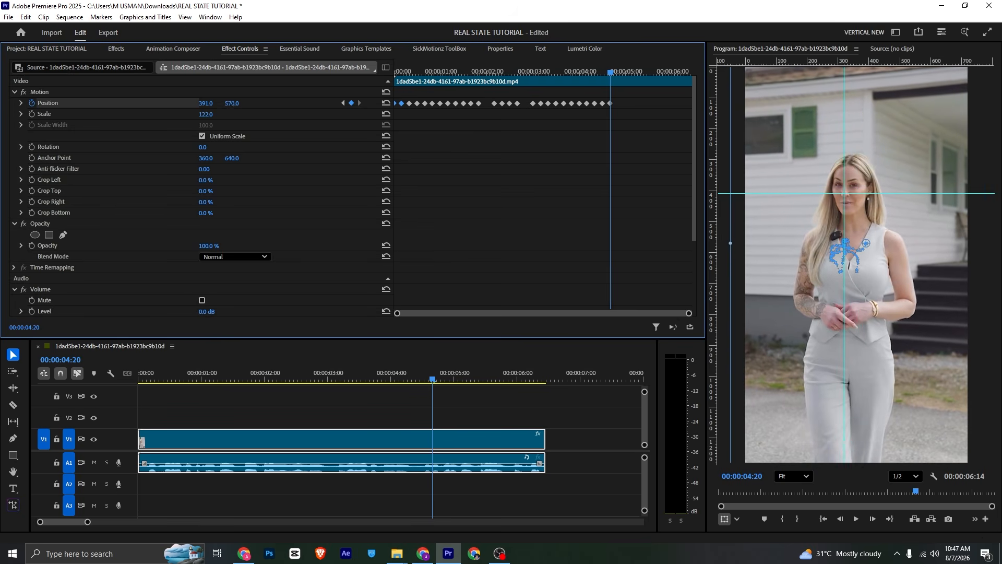
- Split the clip at 00:00:04:20, delete the remainder, save the project and return the playhead to the start
key("ctrl+k")
left_click(459, 440)
key("Delete")
key("ctrl+s")
left_click_drag(432, 380, 105, 349)
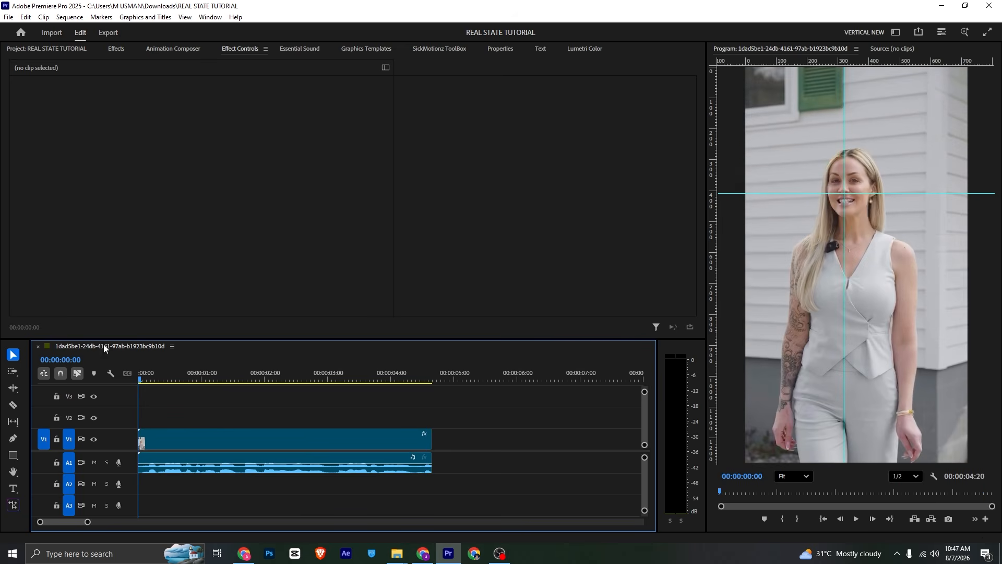
- Play the keyframed clip repeatedly from the start to check the face's alignment with the guides
left_click(239, 448)
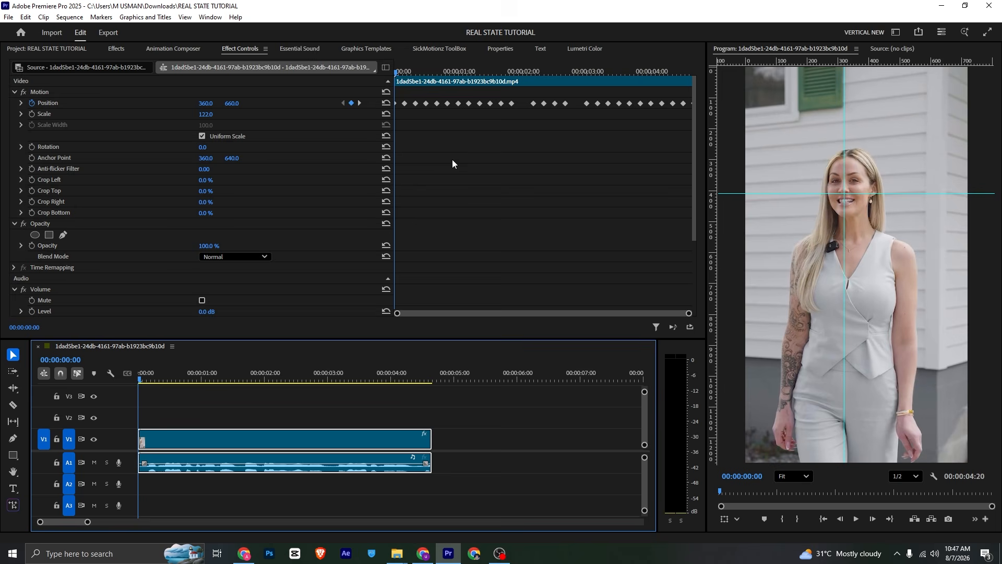
left_click(425, 76)
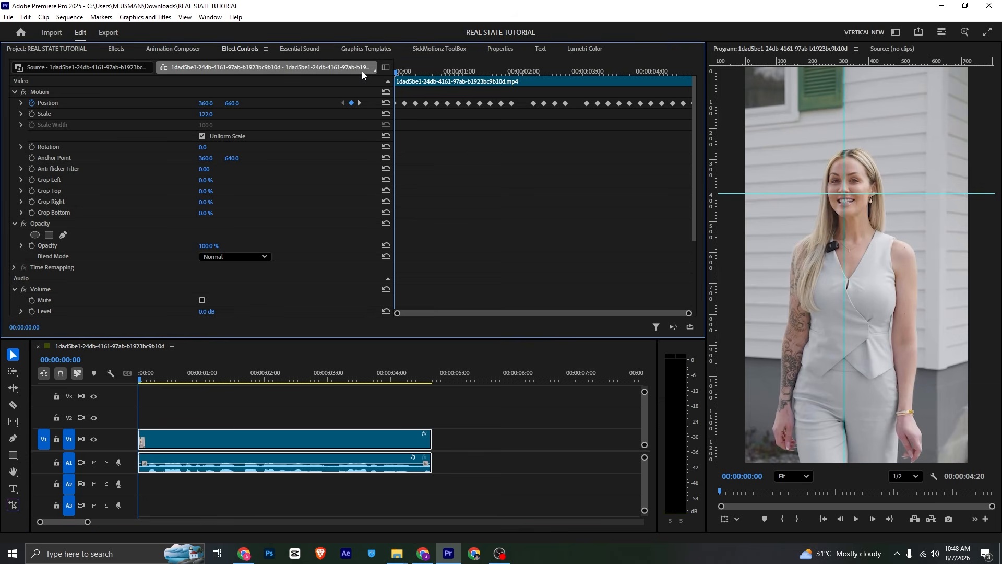
key("space")
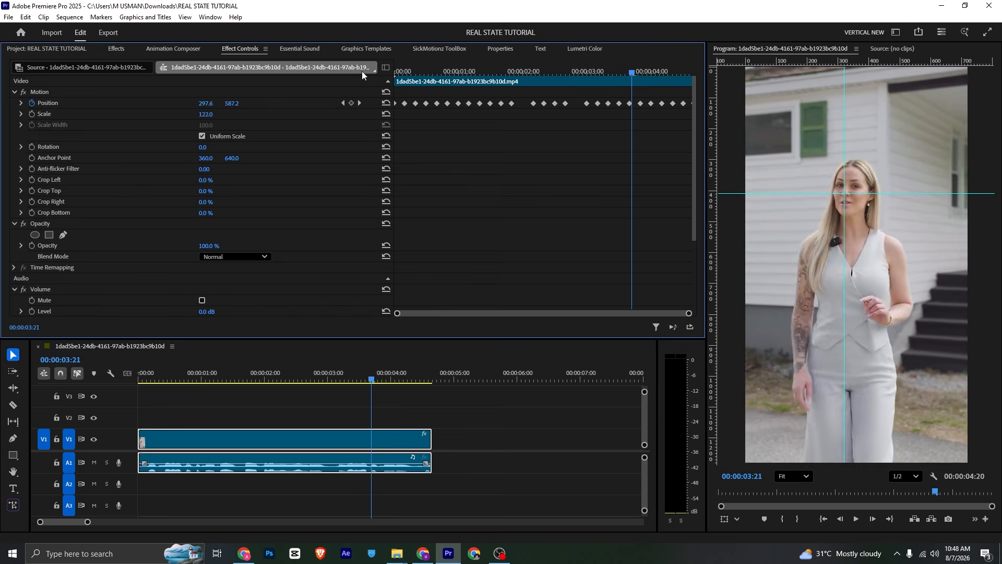
key("space")
left_click_drag(319, 375, 74, 378)
key("space")
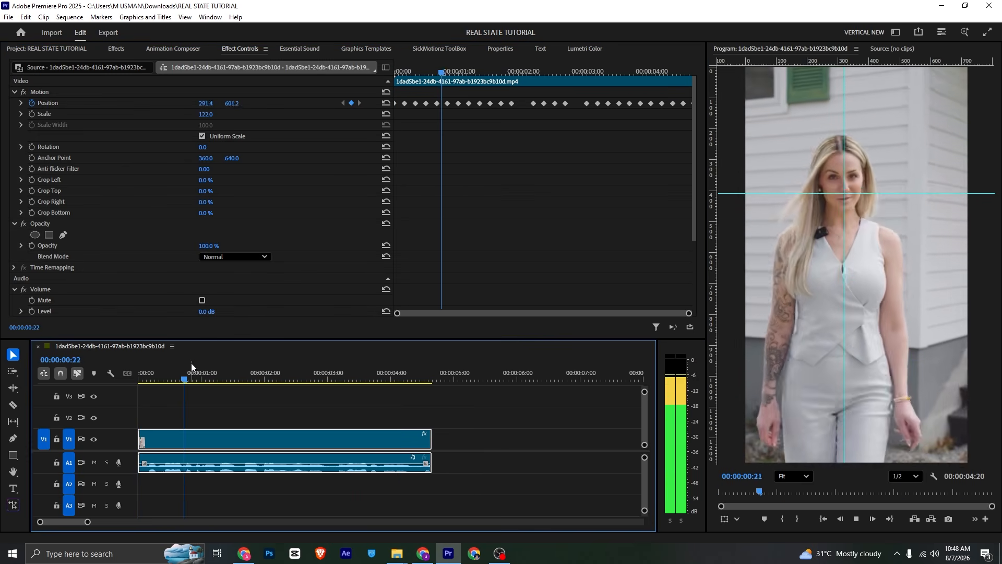
key("space")
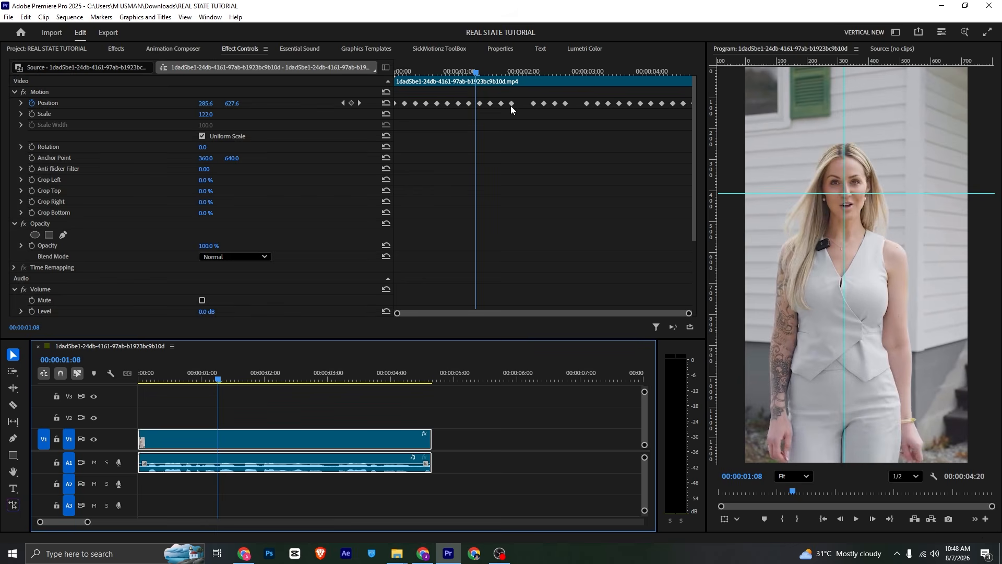
key("space")
key("space")
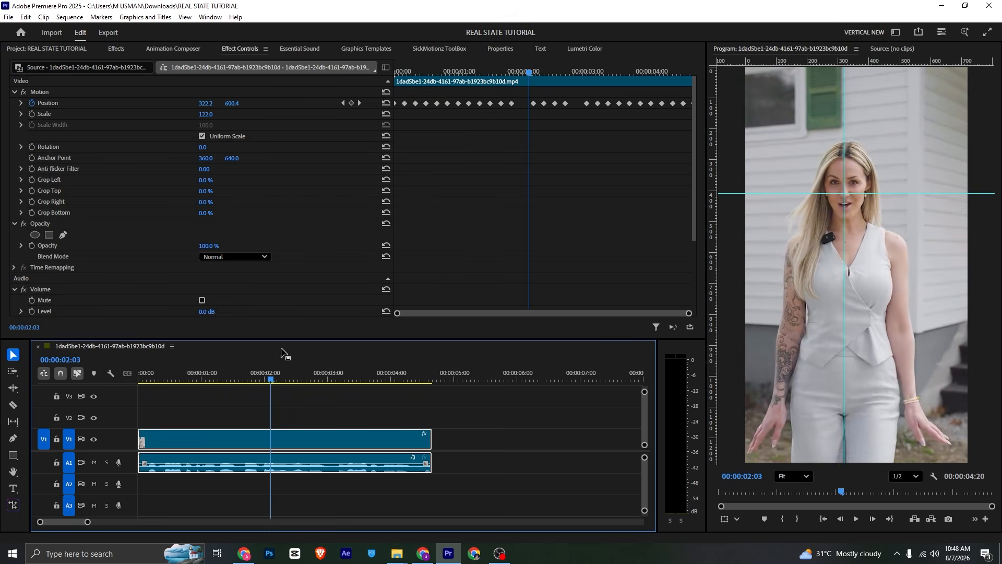
key("Home")
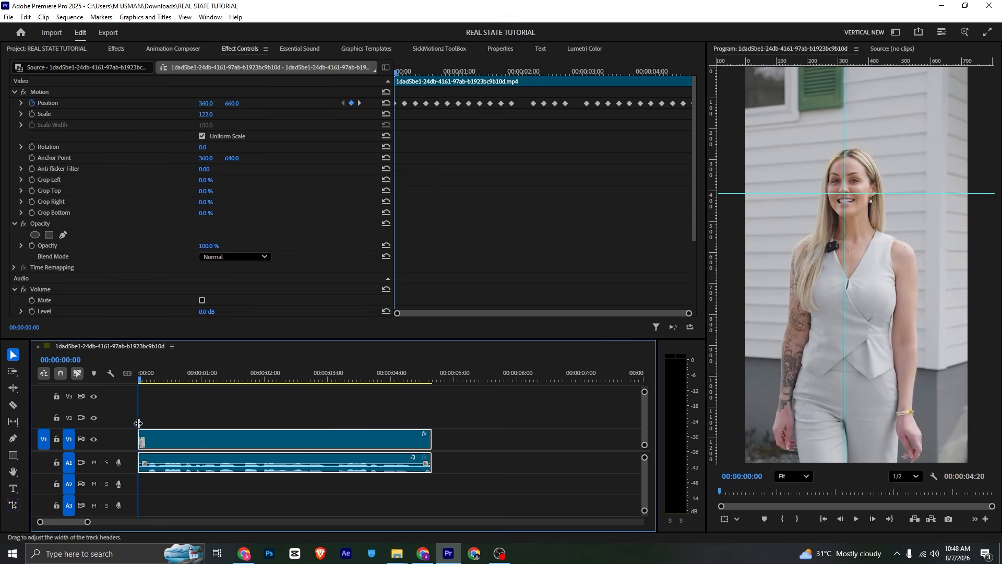
key("space")
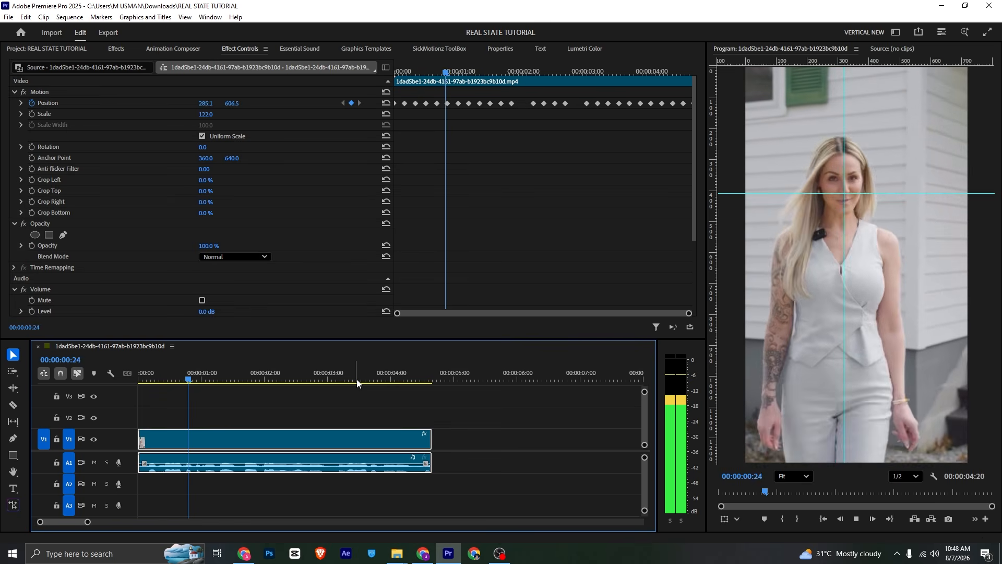
key("space")
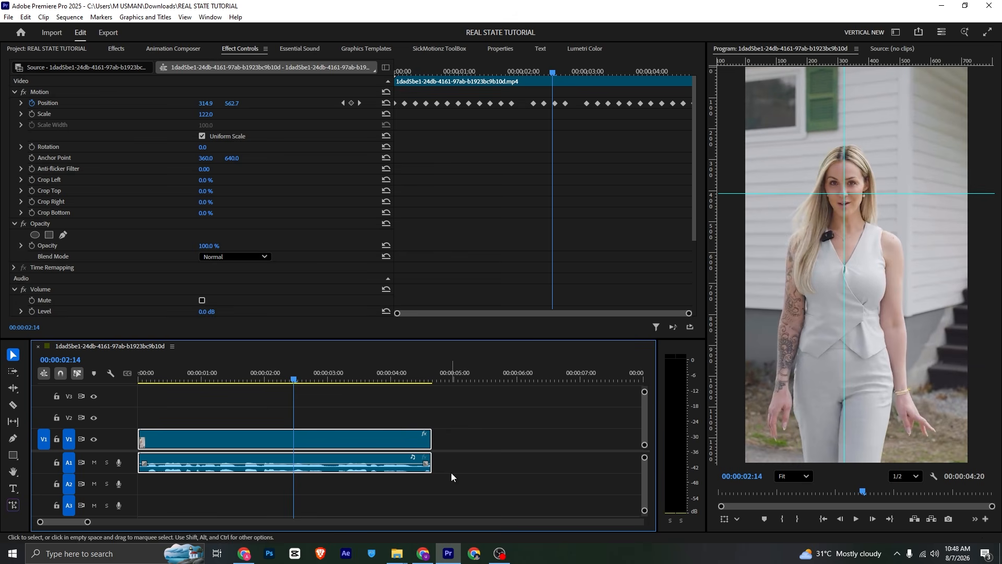
left_click(468, 447)
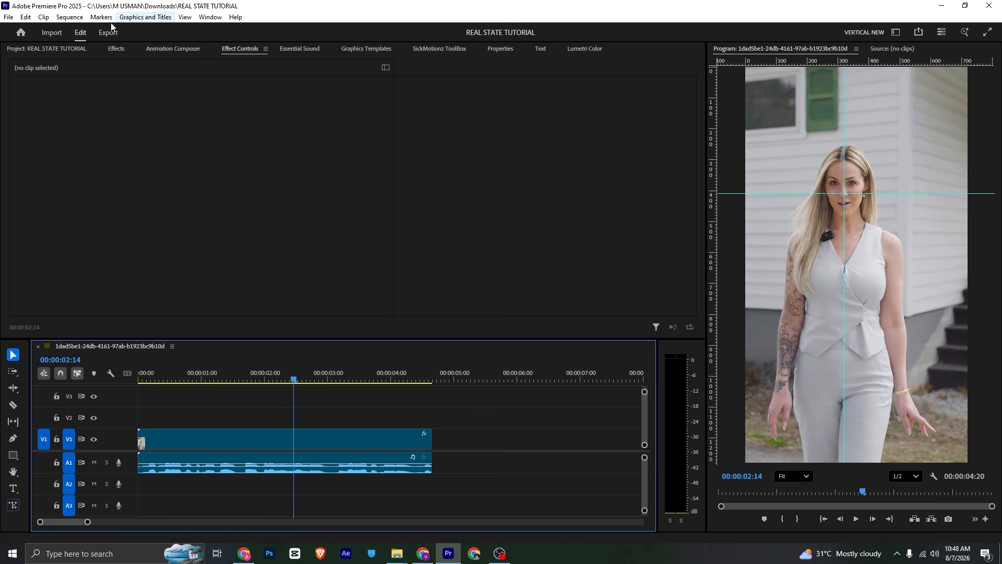
left_click(246, 444)
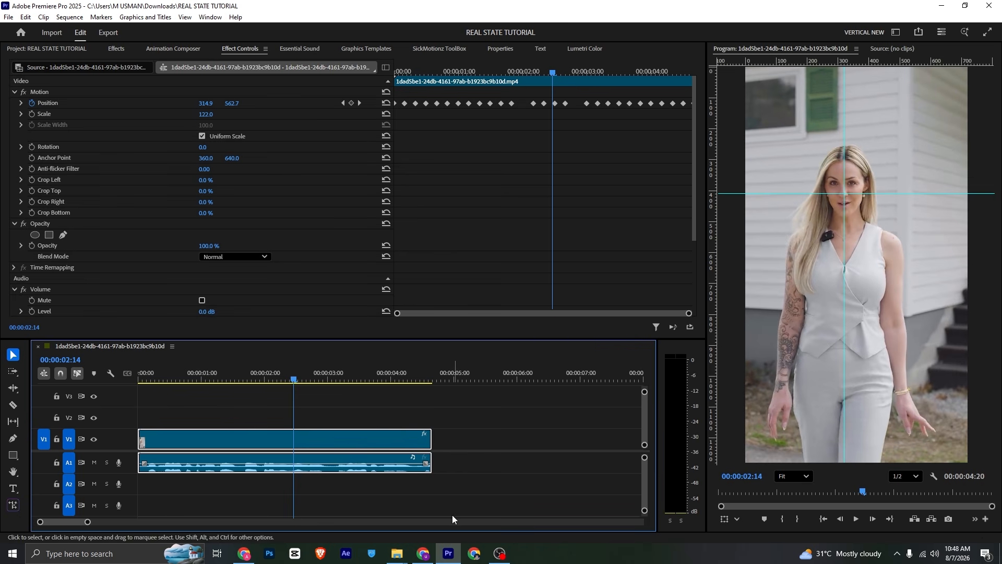
- Switch to the Clipchamp project in the browser and scrub through the autocaptioned video back to its start
left_click(421, 551)
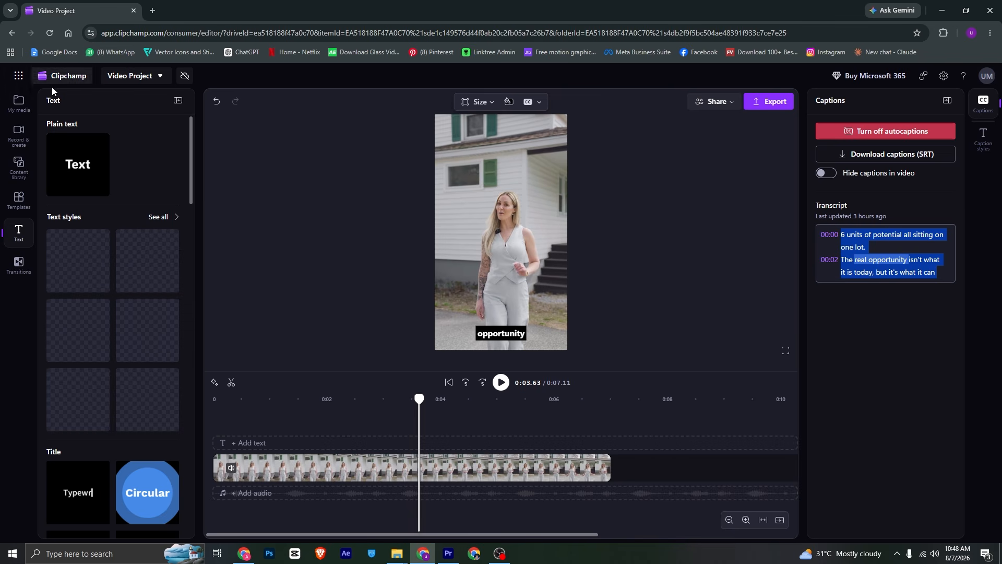
left_click_drag(420, 400, 226, 412)
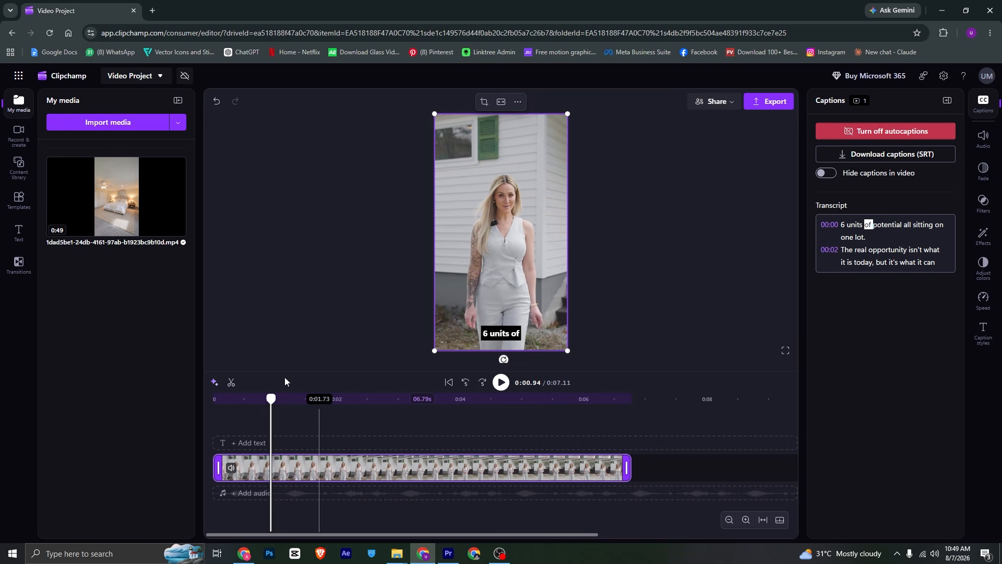
left_click_drag(261, 405, 204, 410)
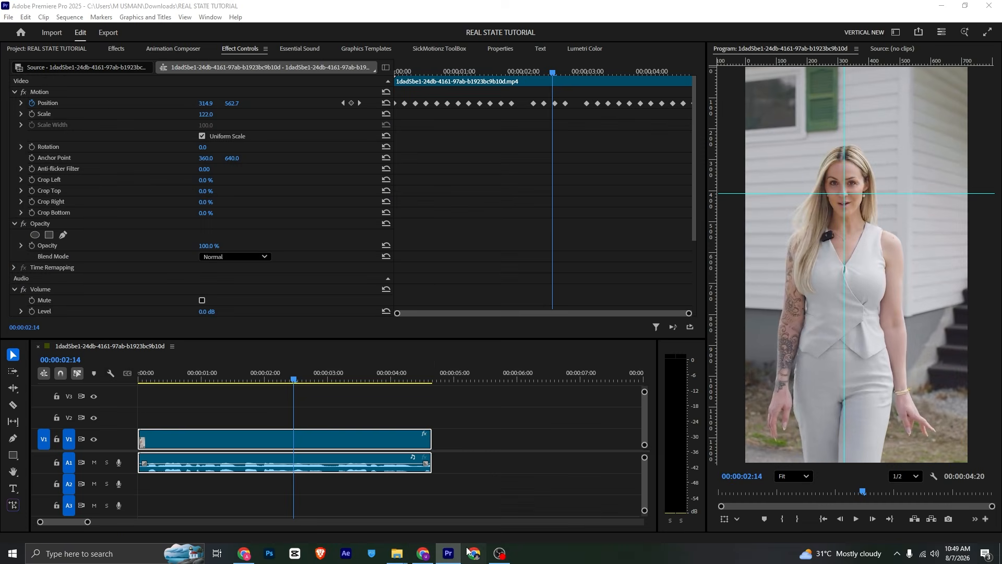
- Switch to Premiere Pro and add Video Project.srt to the sequence as a new Subtitle-format caption track with no style, starting at source timecode
left_click(62, 49)
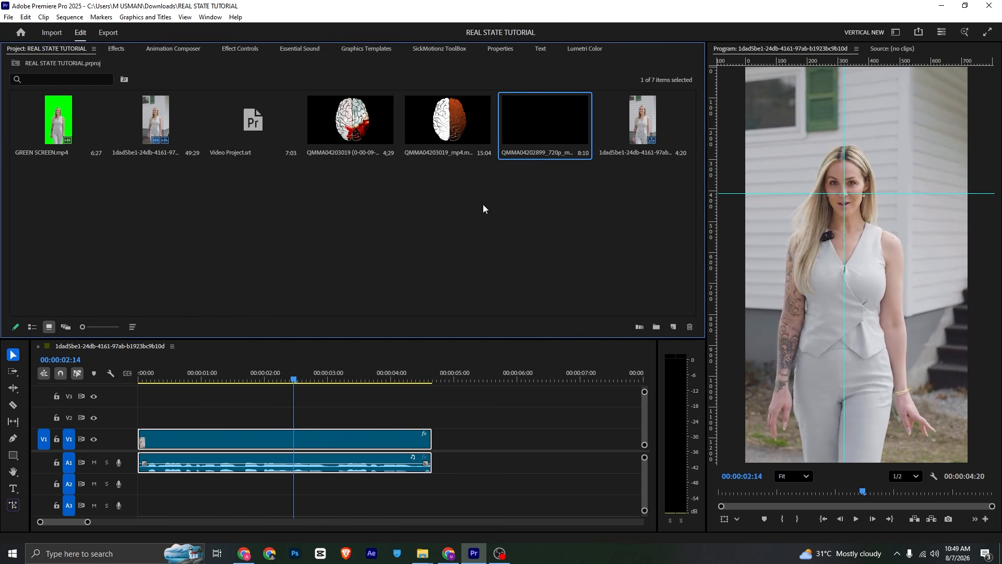
left_click_drag(260, 130, 139, 423)
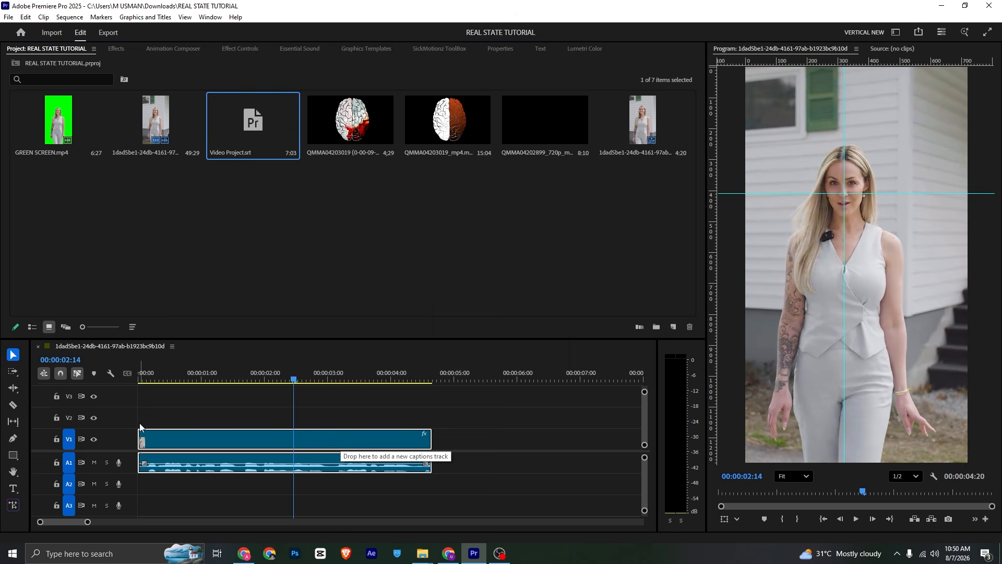
left_click(522, 199)
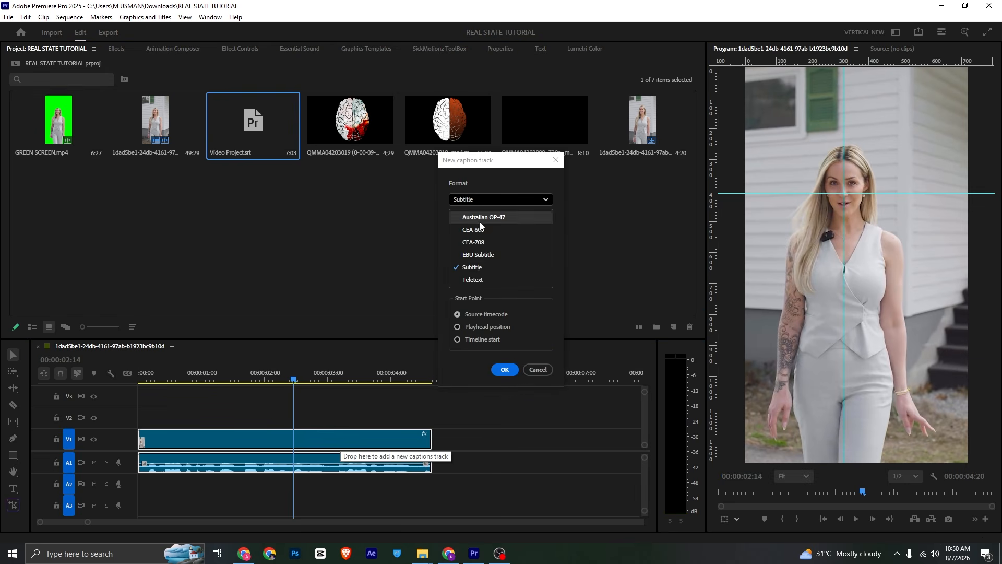
left_click(480, 268)
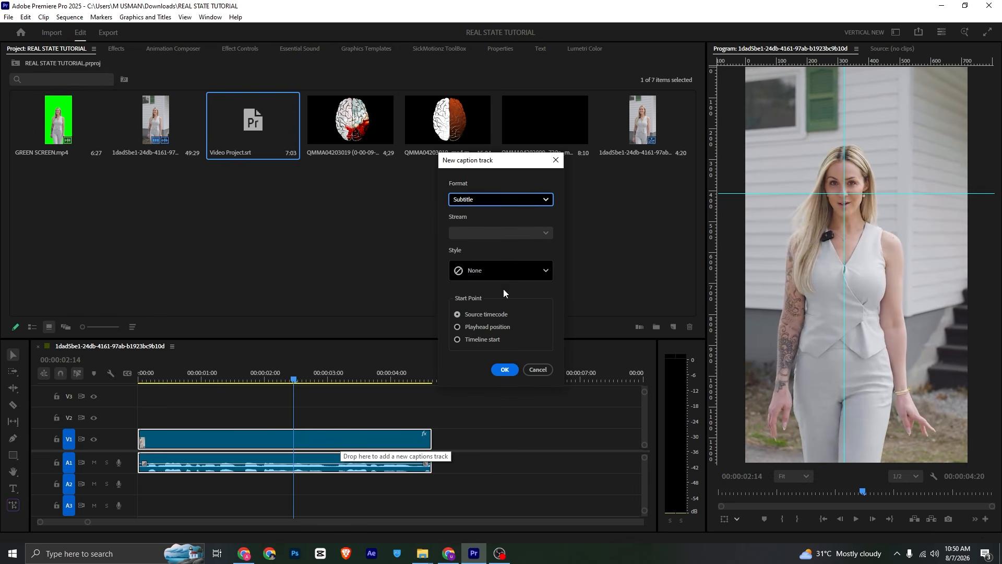
left_click(505, 370)
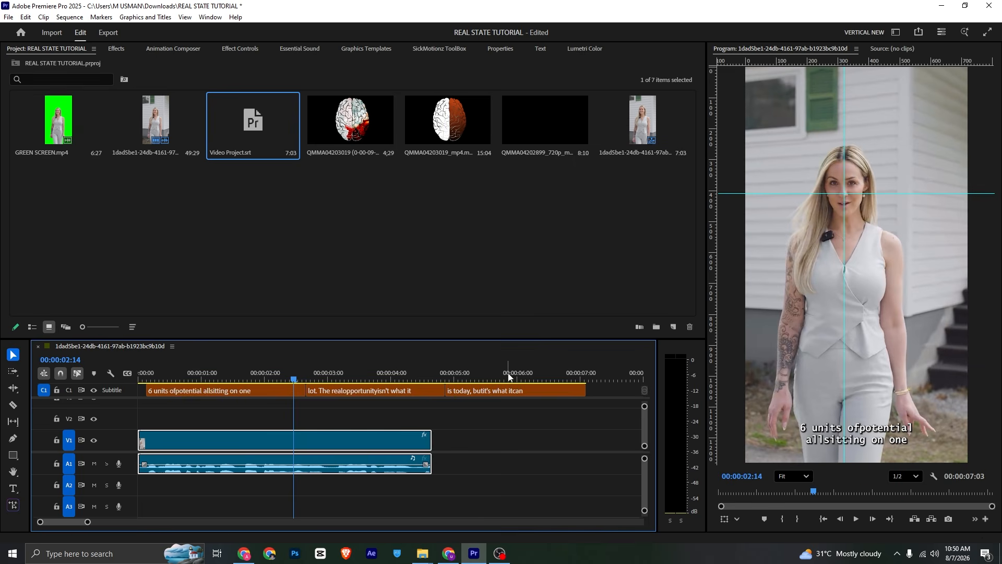
- Enlarge the timeline area and turn off the shadow on the first caption segment
left_click(245, 377)
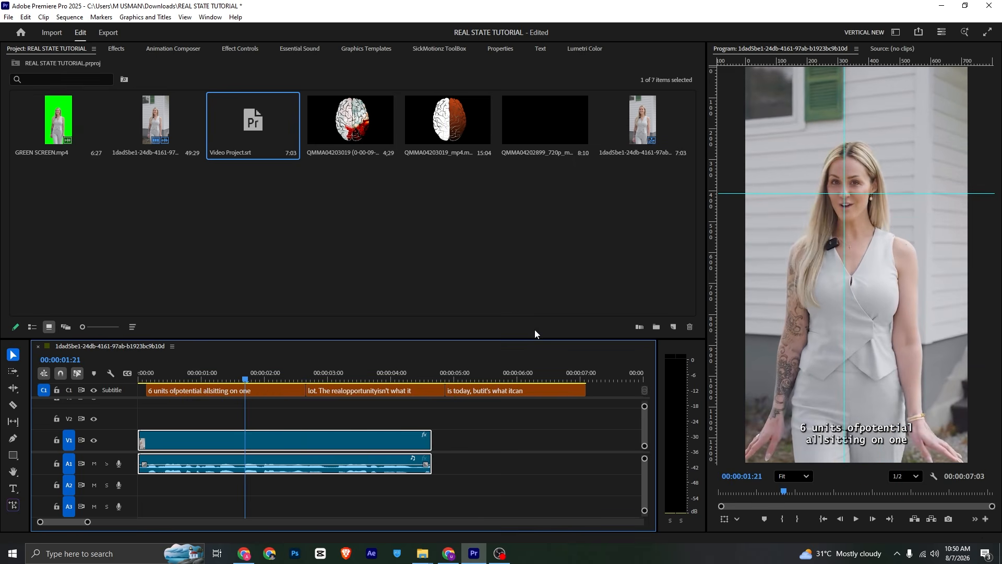
left_click_drag(539, 338, 396, 259)
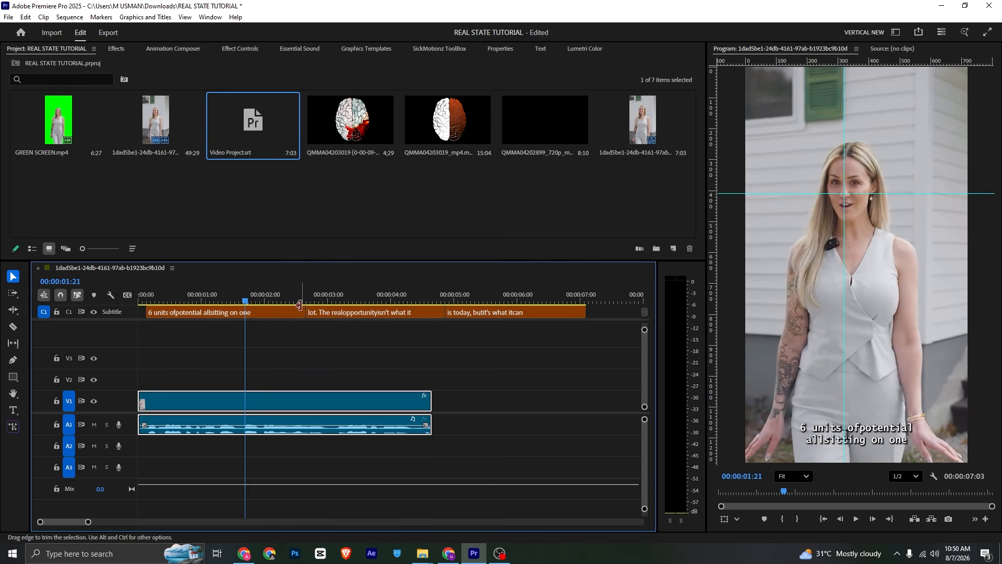
left_click(499, 51)
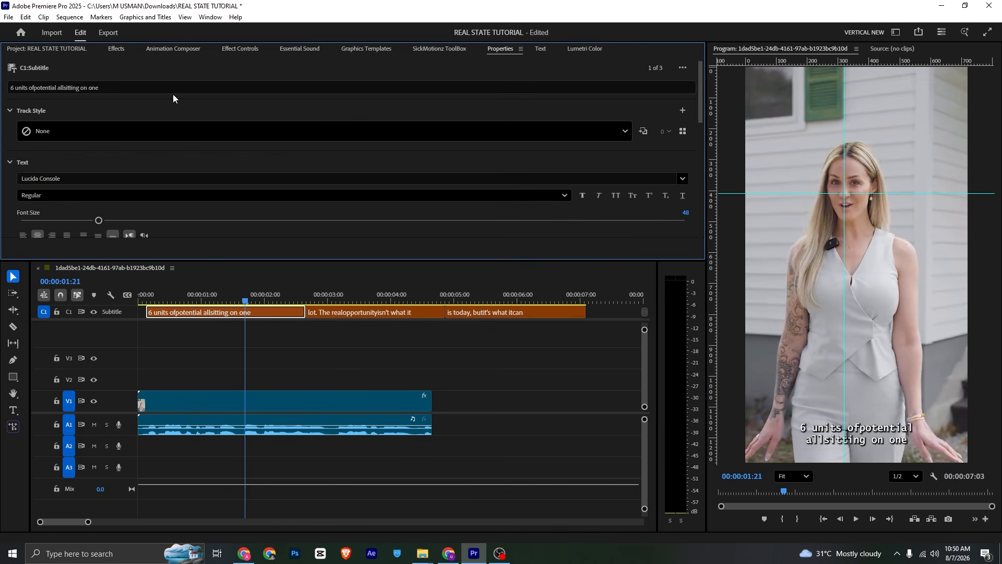
scroll(67, 185, "down", 3)
scroll(63, 204, "down", 3)
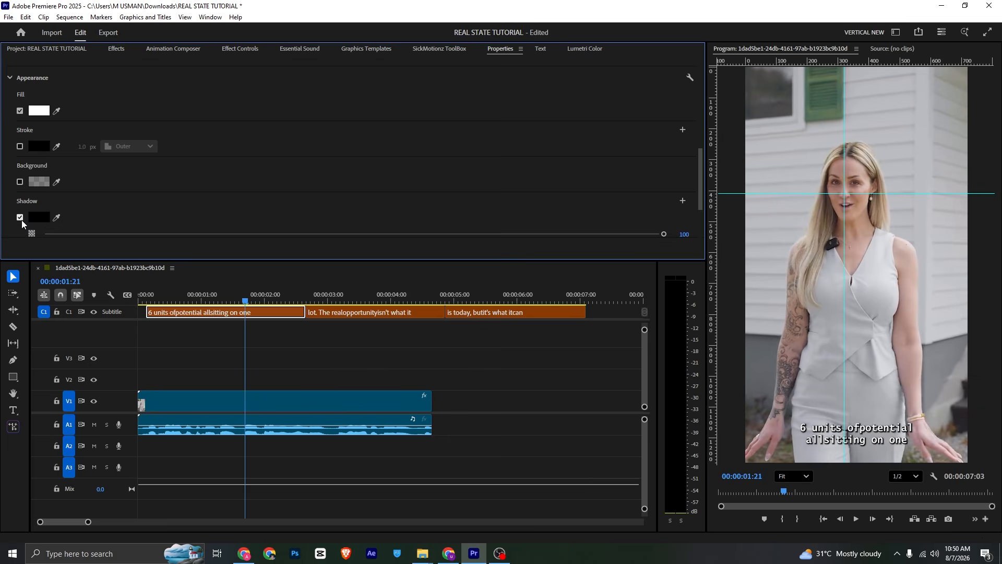
left_click(19, 217)
- Turn off the shadow on the second and third caption segments
left_click(402, 313)
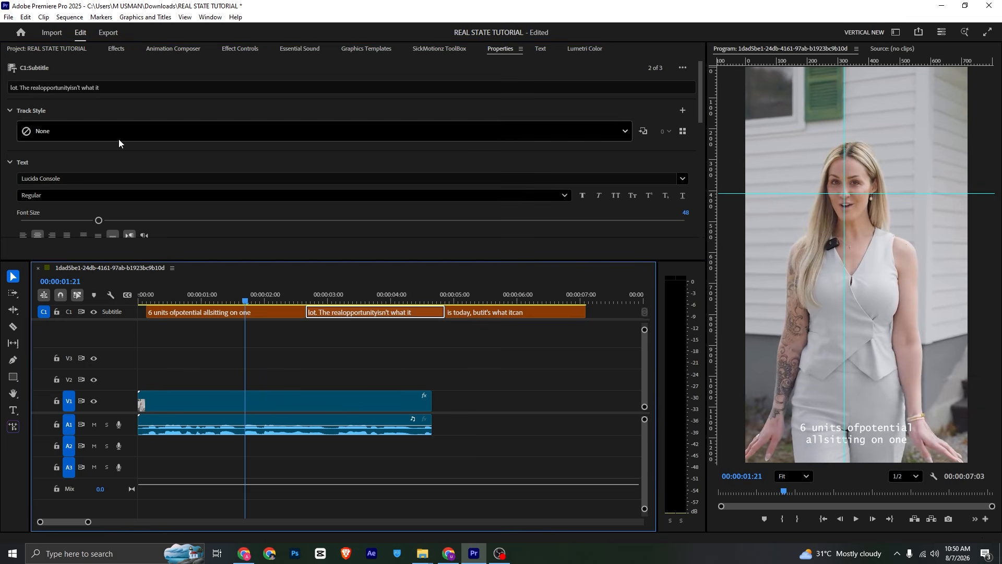
scroll(136, 151, "down", 5)
scroll(138, 187, "down", 2)
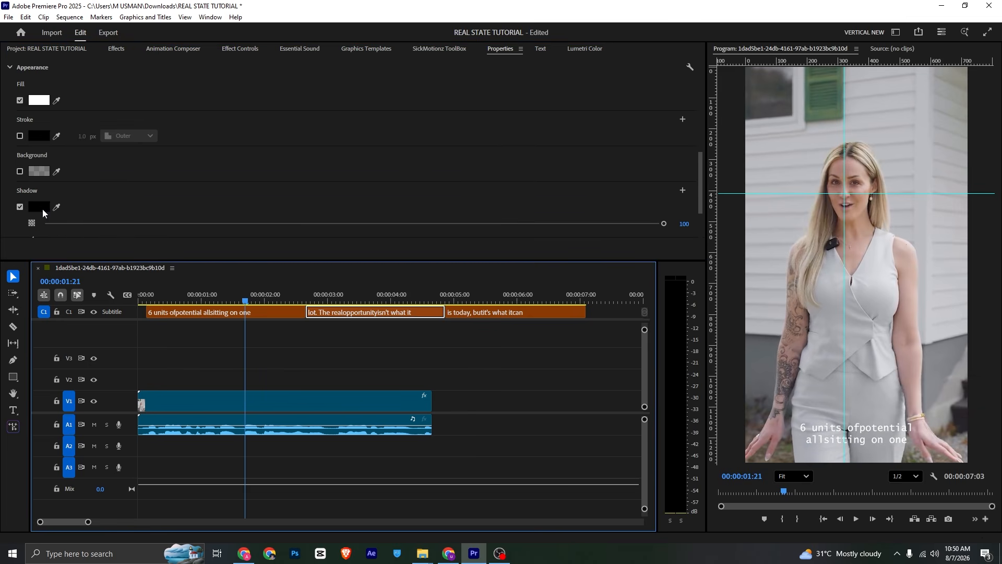
left_click(20, 207)
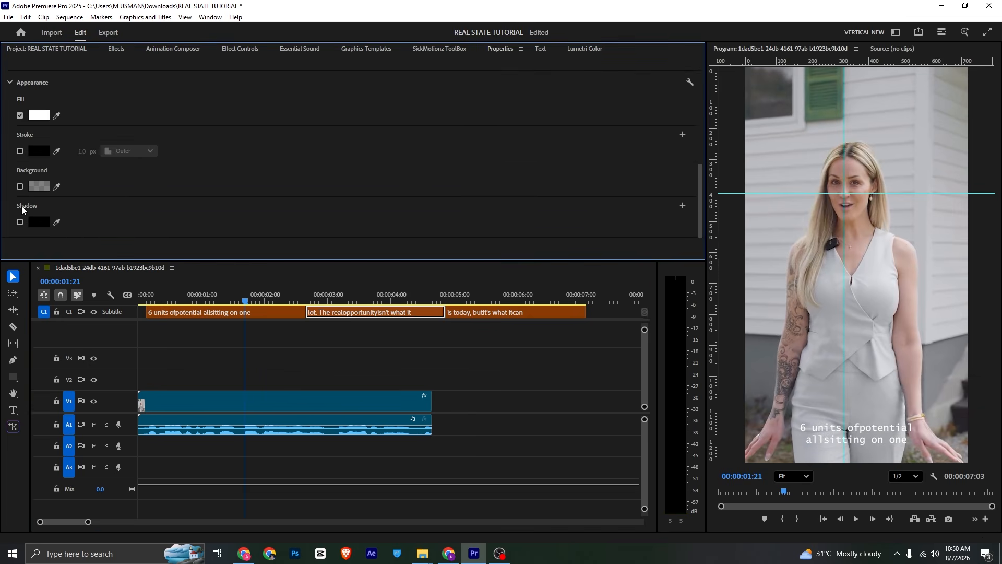
left_click(469, 316)
left_click_drag(468, 300, 472, 300)
scroll(127, 152, "down", 10)
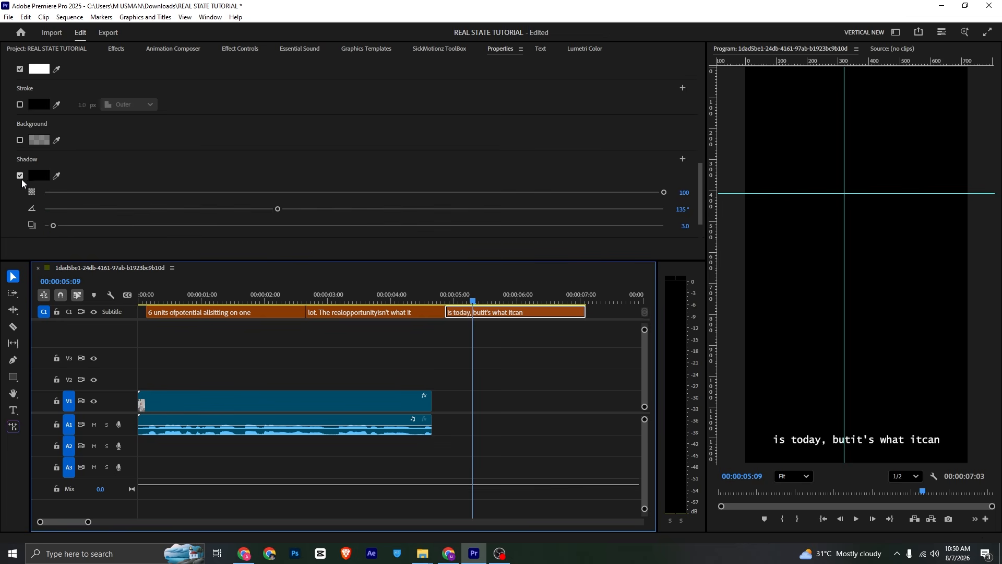
left_click(21, 179)
- Upgrade all three caption segments to graphics and move them to track V2, starting at 00:00:00:00
left_click_drag(168, 330, 500, 312)
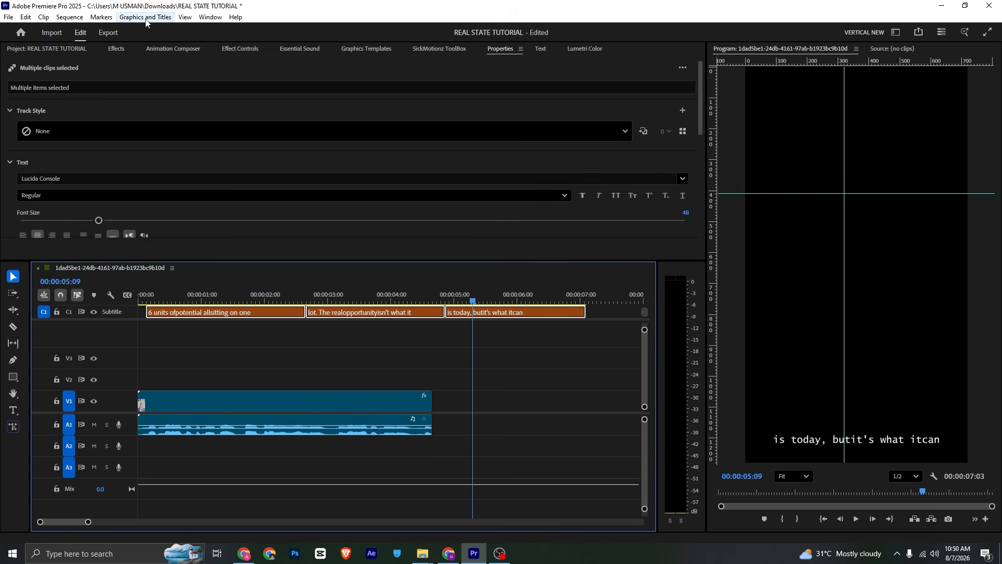
left_click(145, 17)
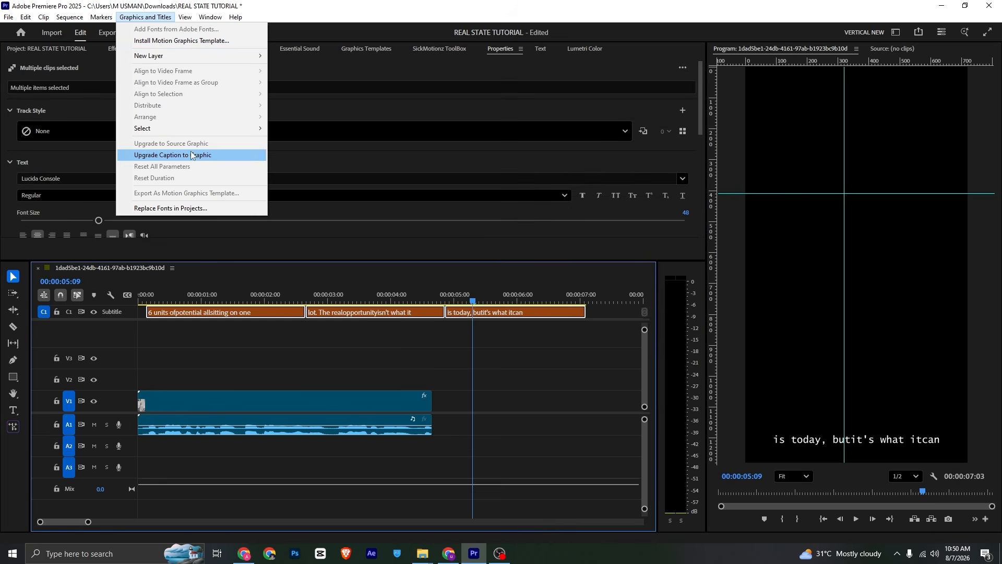
left_click(206, 155)
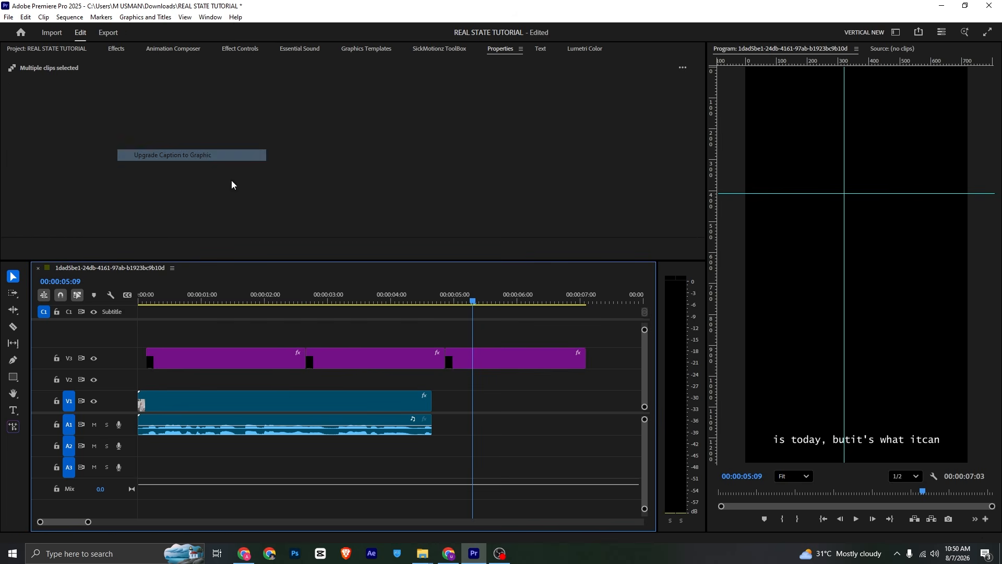
left_click_drag(490, 339, 230, 360)
left_click_drag(219, 361, 447, 369)
left_click(336, 340)
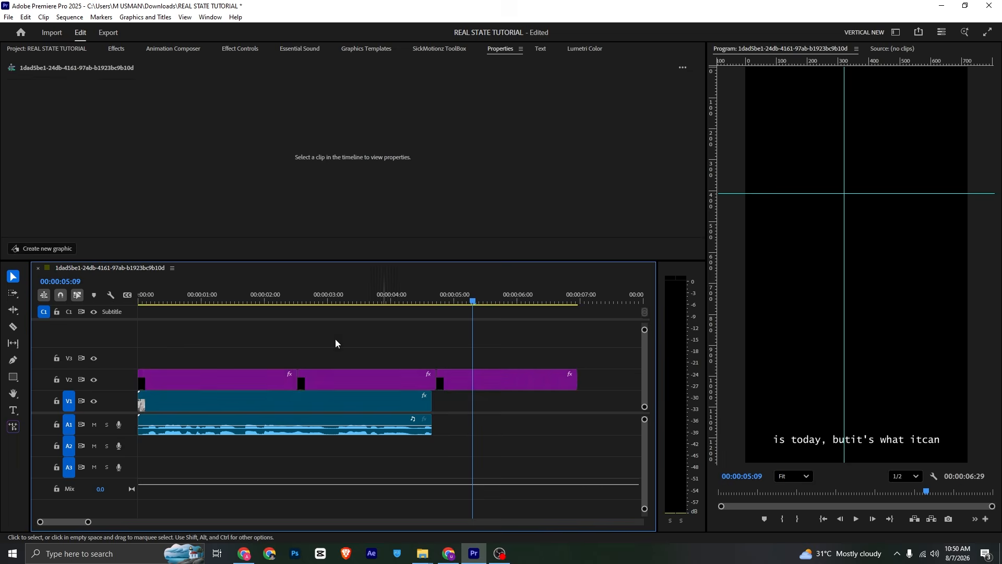
- Set the first caption graphic's Motion Scale to 140 and its vertical Position to -15
left_click(141, 295)
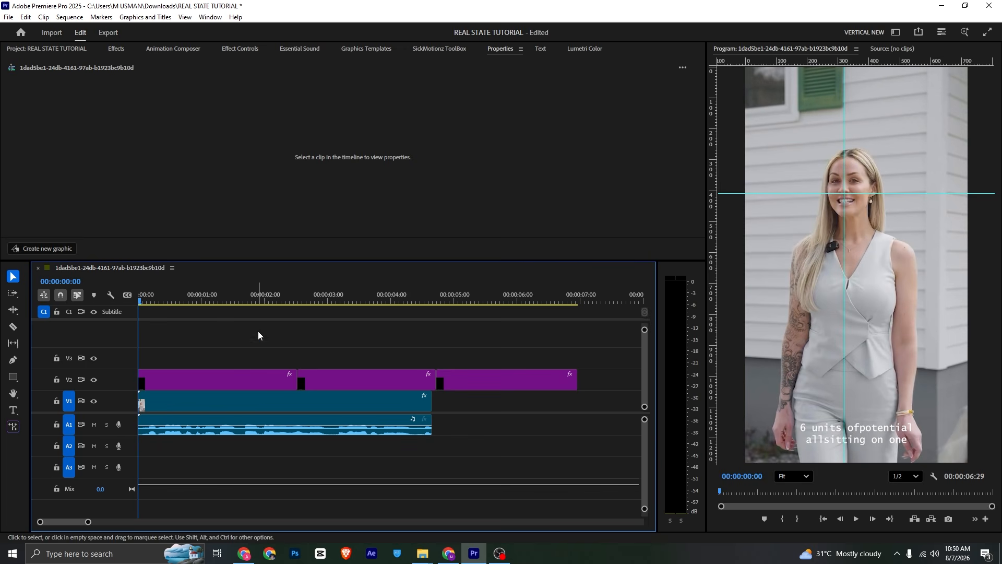
left_click(245, 378)
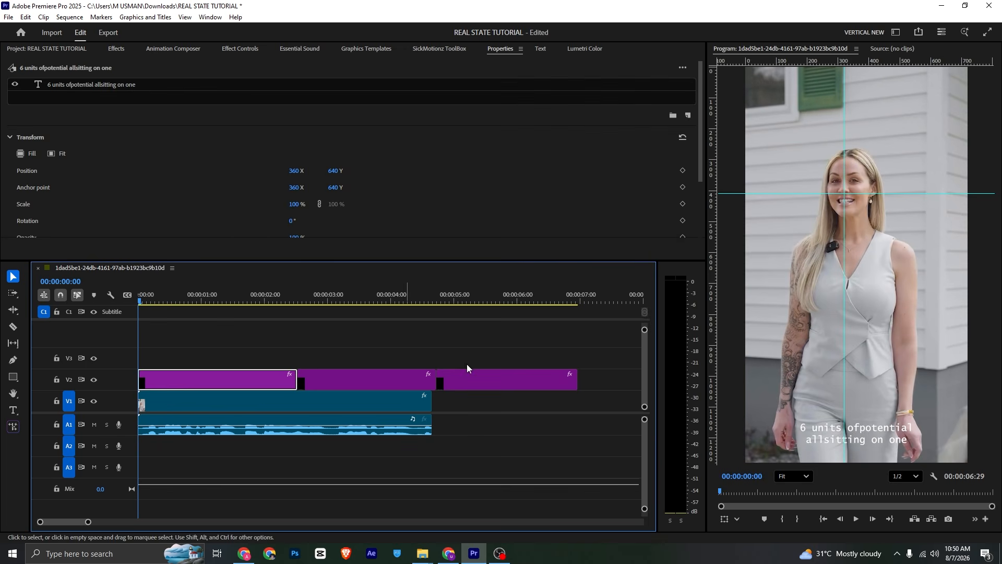
left_click(243, 48)
left_click_drag(205, 147, 2, 136)
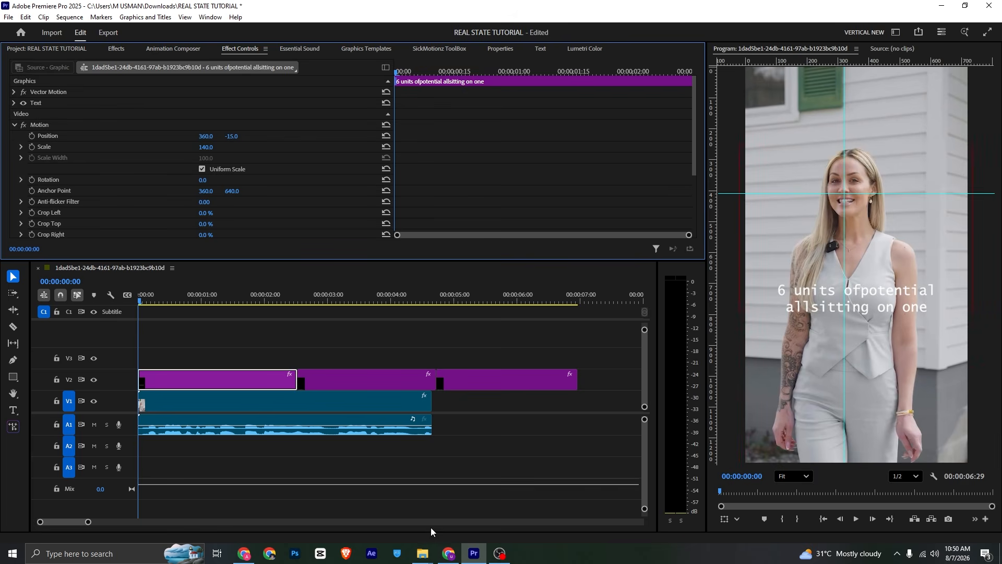
- Open the script text file from the raw footage folder, copy its first line with the 00:02 timestamp, and return to Premiere Pro
mouse_move(423, 552)
left_click(343, 525)
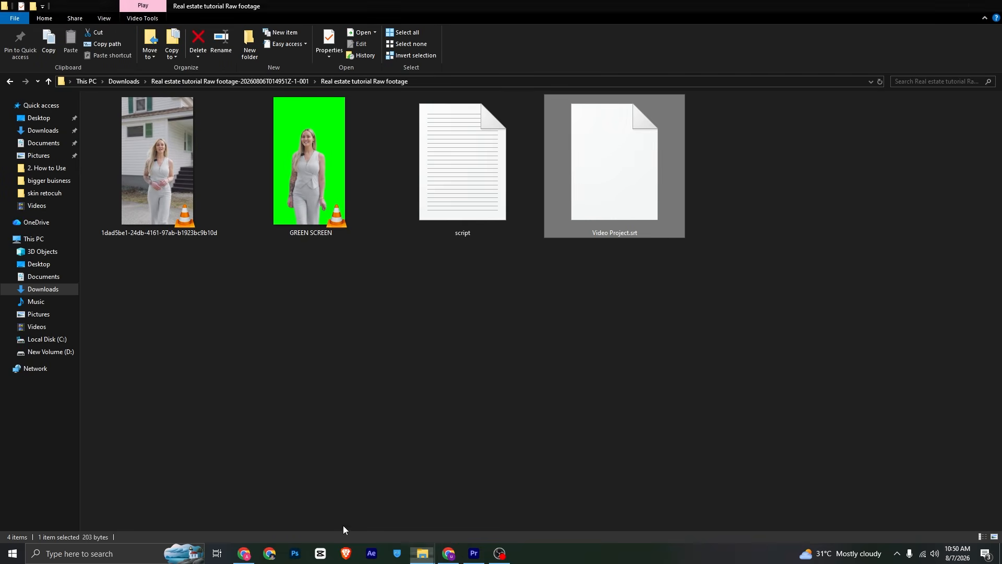
double_click(462, 198)
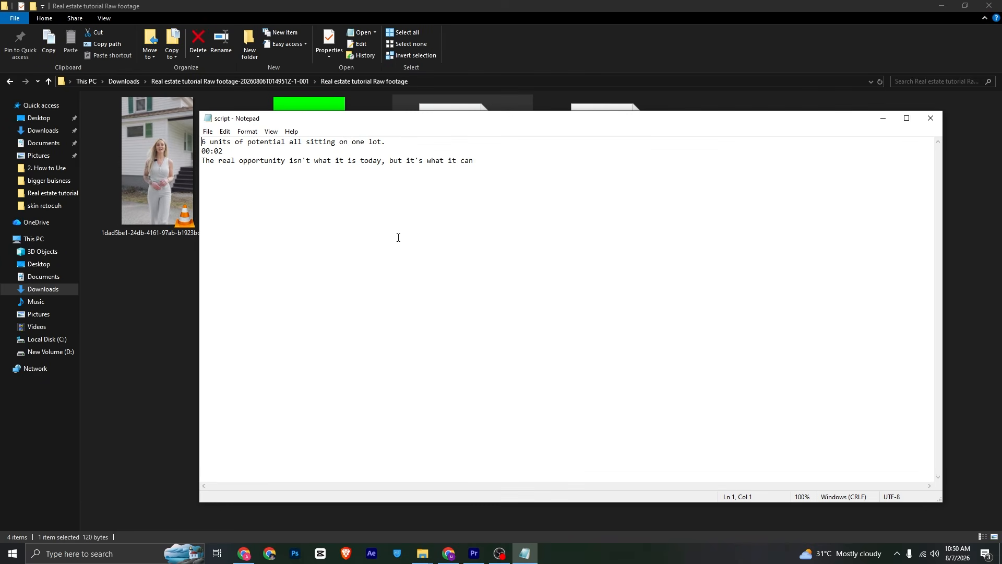
left_click_drag(203, 144, 231, 149)
key("ctrl+c")
key("alt+Tab")
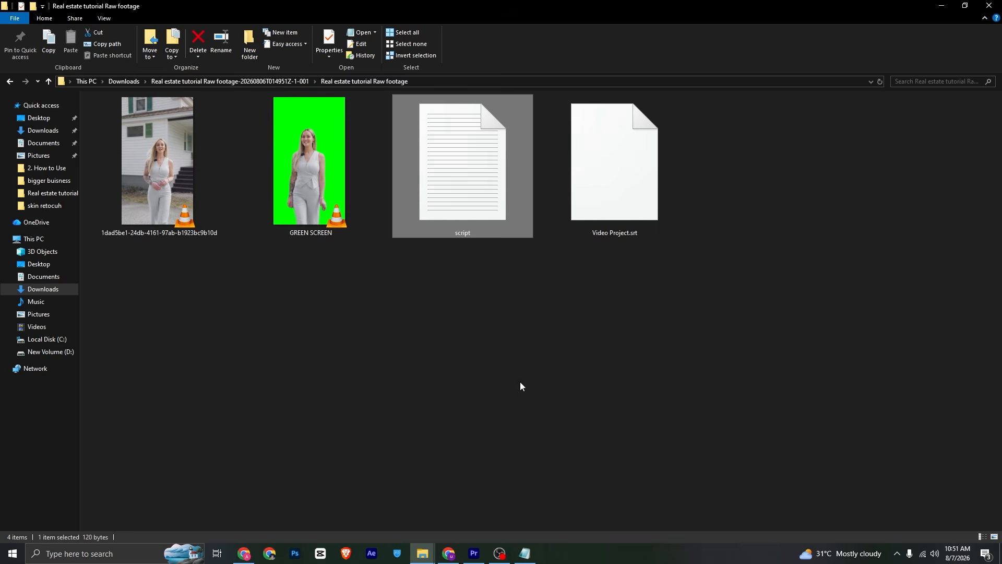
left_click(473, 554)
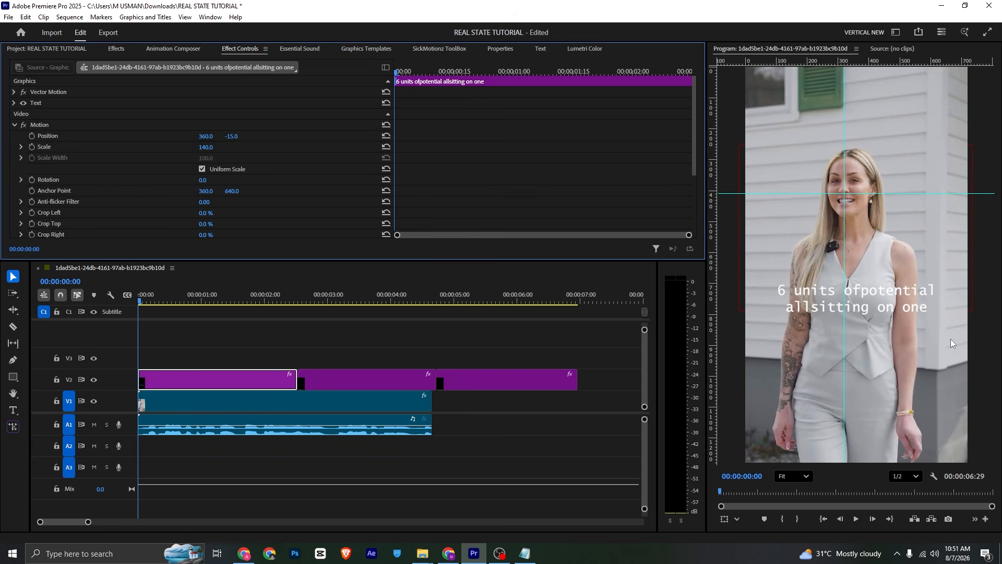
- Delete the three caption graphics from track V2
left_click_drag(526, 354, 281, 378)
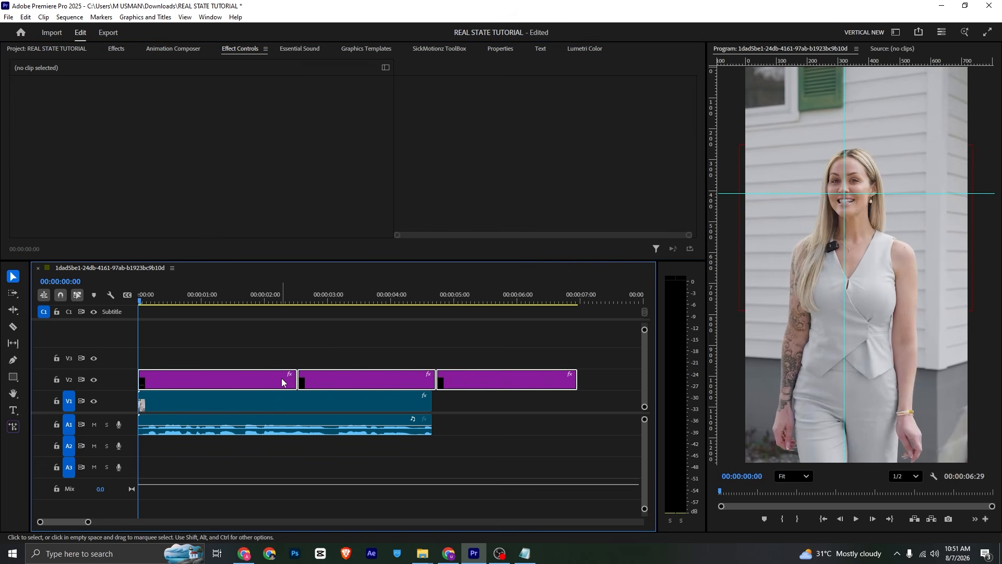
key("Delete")
- Add a text layer over the video from the copied script, shorten it to "6 units", and set its horizontal Motion Position to 224
left_click(14, 410)
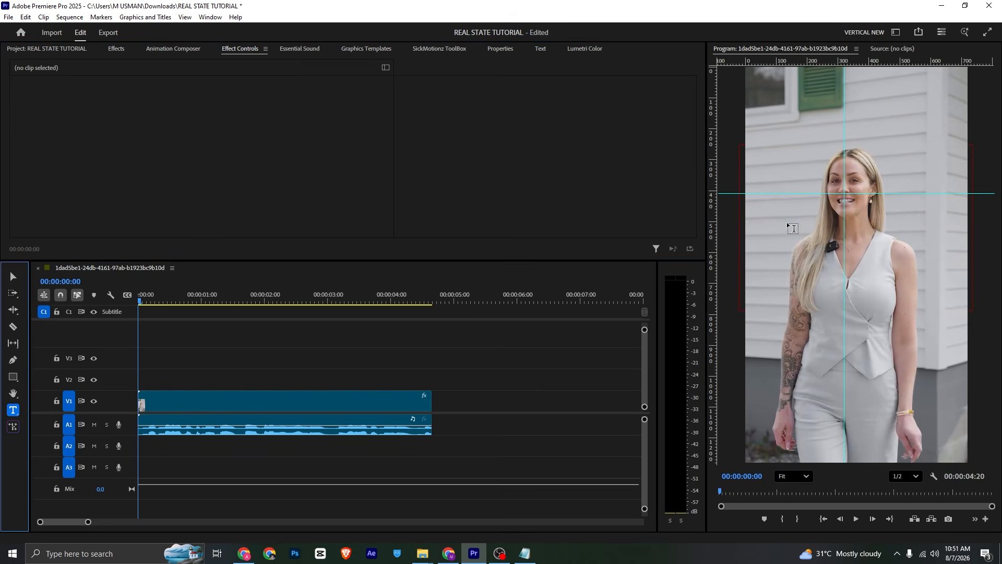
left_click(807, 208)
key("ctrl+v")
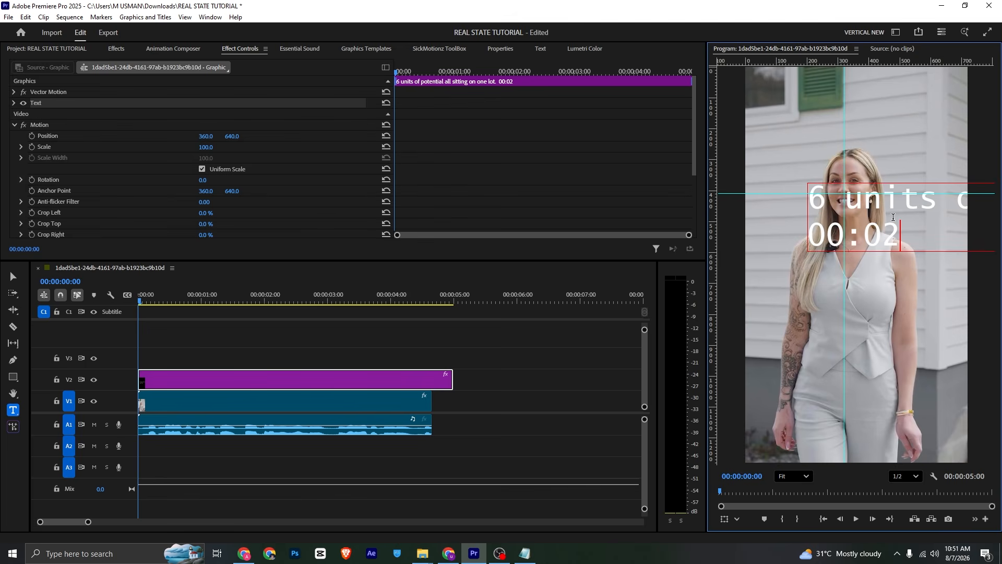
left_click_drag(206, 135, 183, 136)
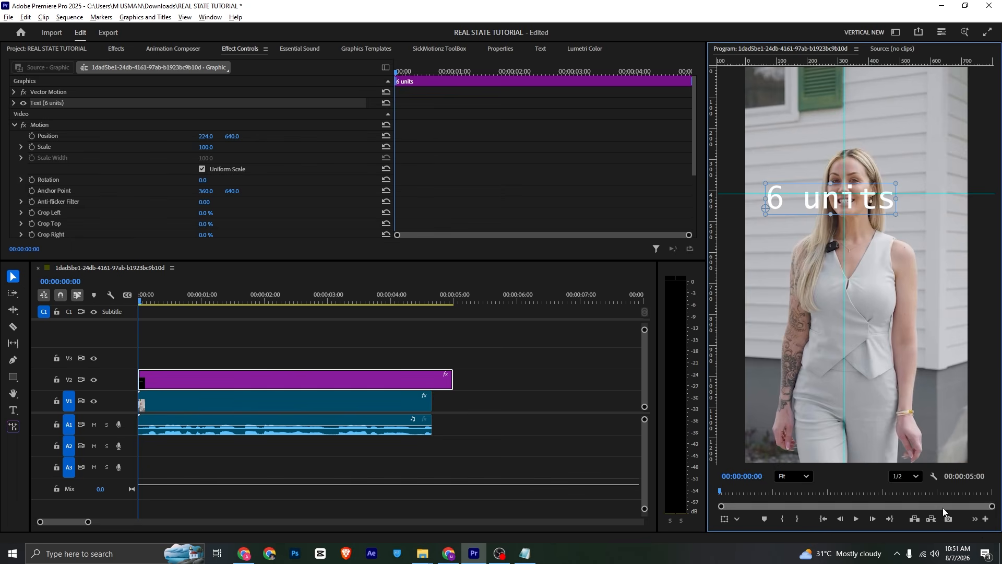
- Hide the rulers and guides in the program monitor and centre the "6 units" text over the woman's face
left_click(975, 519)
left_click(970, 483)
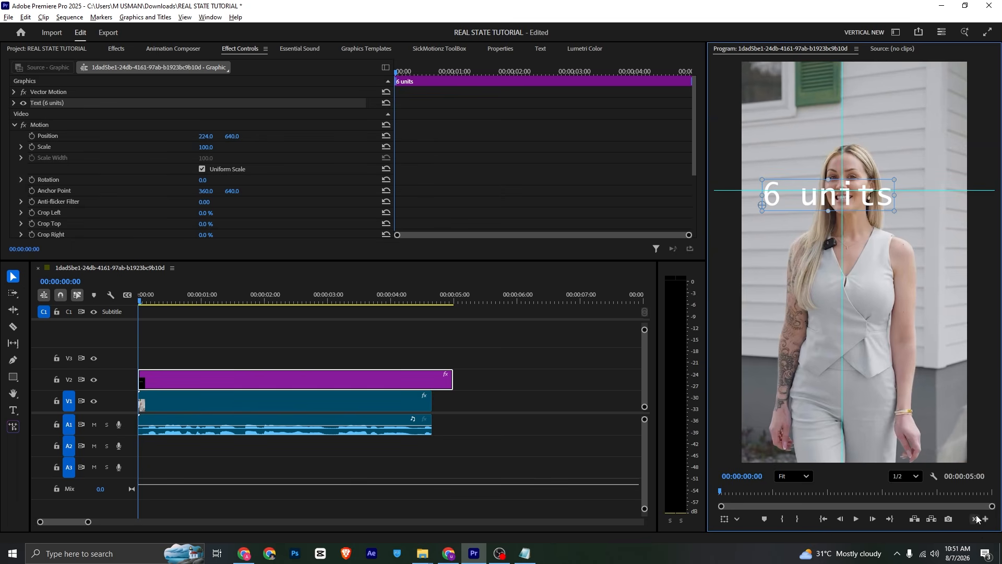
left_click(975, 518)
left_click(972, 490)
left_click_drag(836, 196, 854, 189)
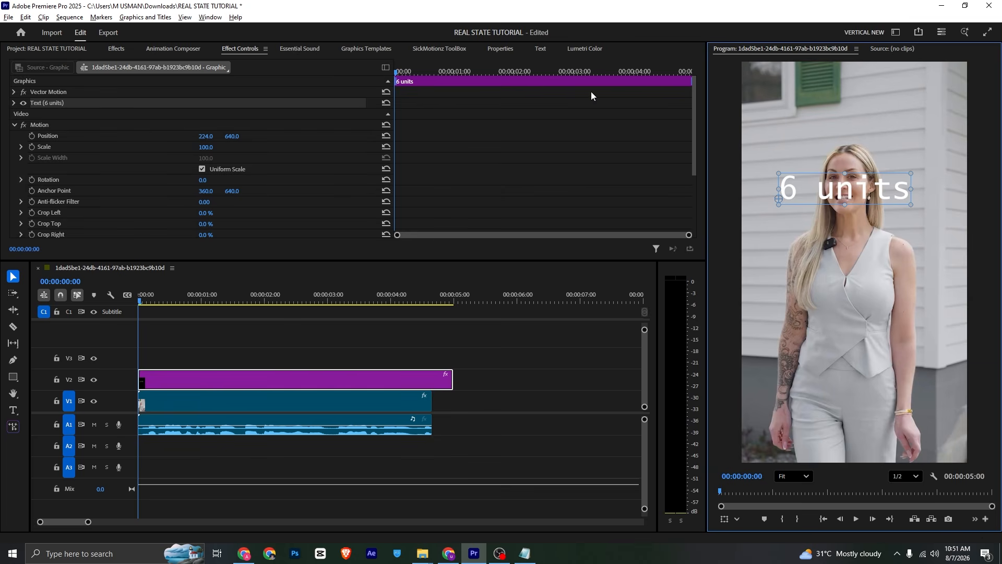
- Set the "6 units" text's font to Integral CF and enlarge the text over the woman's face
left_click(500, 49)
left_click(52, 155)
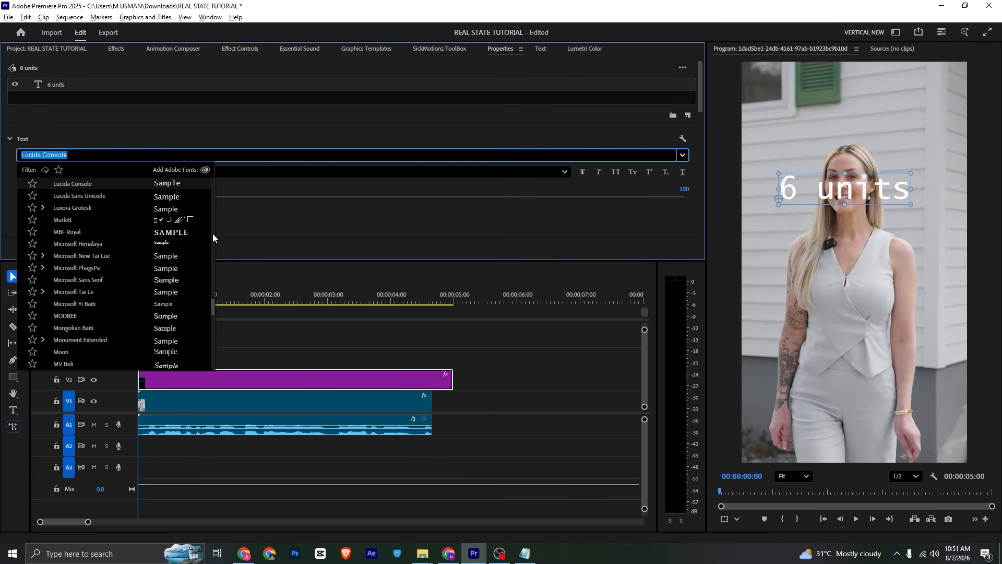
left_click_drag(212, 307, 214, 179)
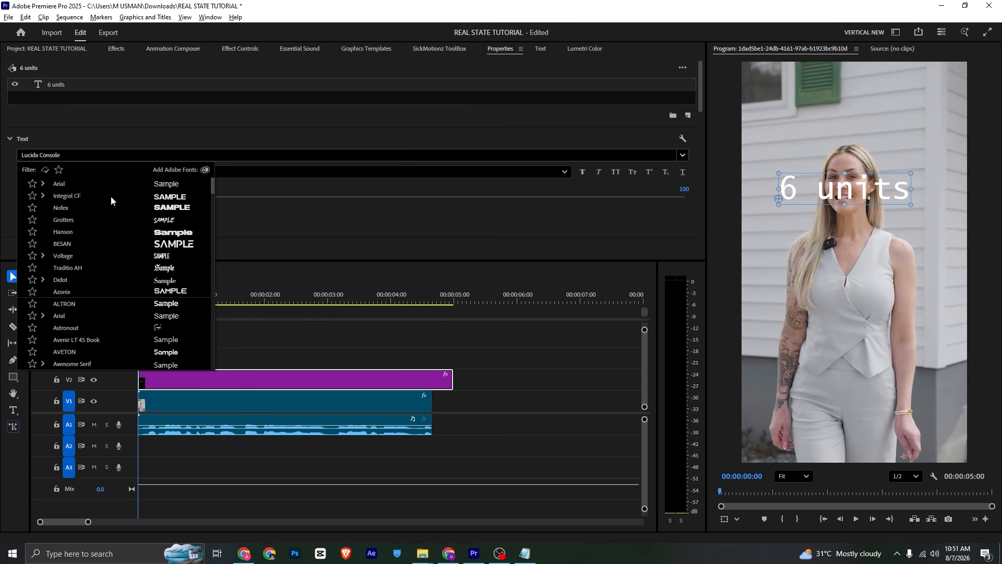
left_click(159, 197)
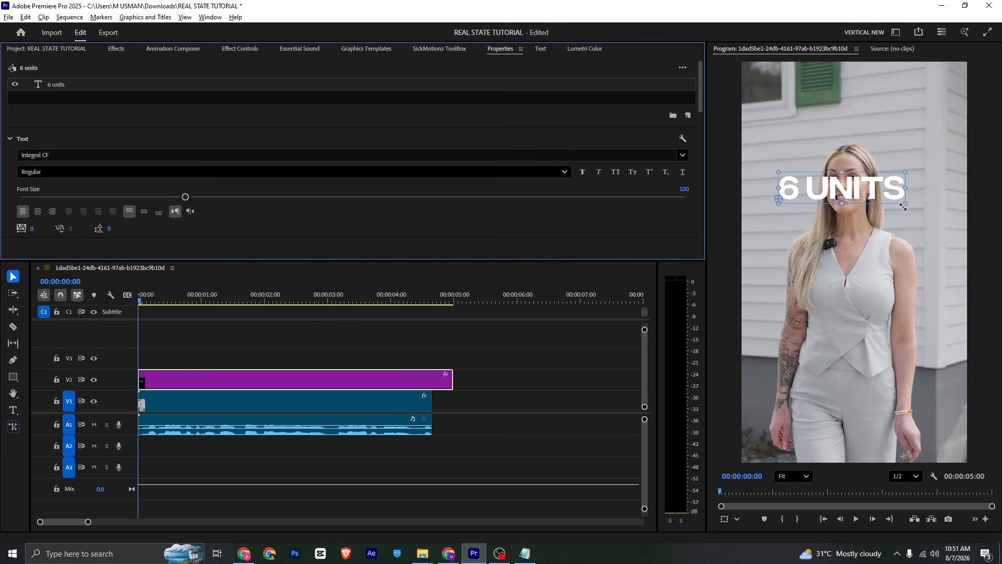
left_click_drag(903, 207, 953, 206)
left_click_drag(946, 204, 916, 215)
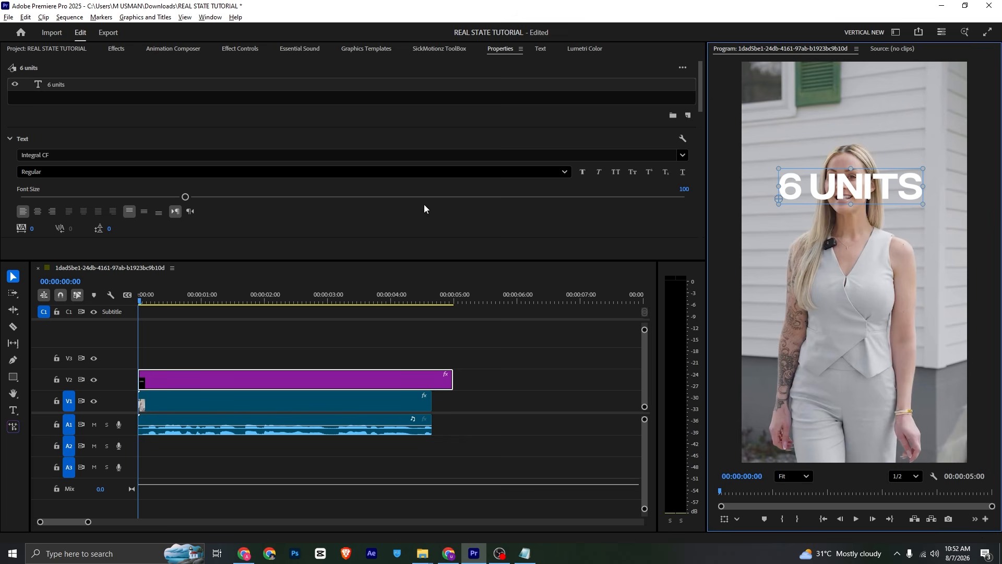
- Try a Motion Scale of 259 on the "6 units" graphic and undo it
scroll(424, 209, "down", 2)
left_click(228, 48)
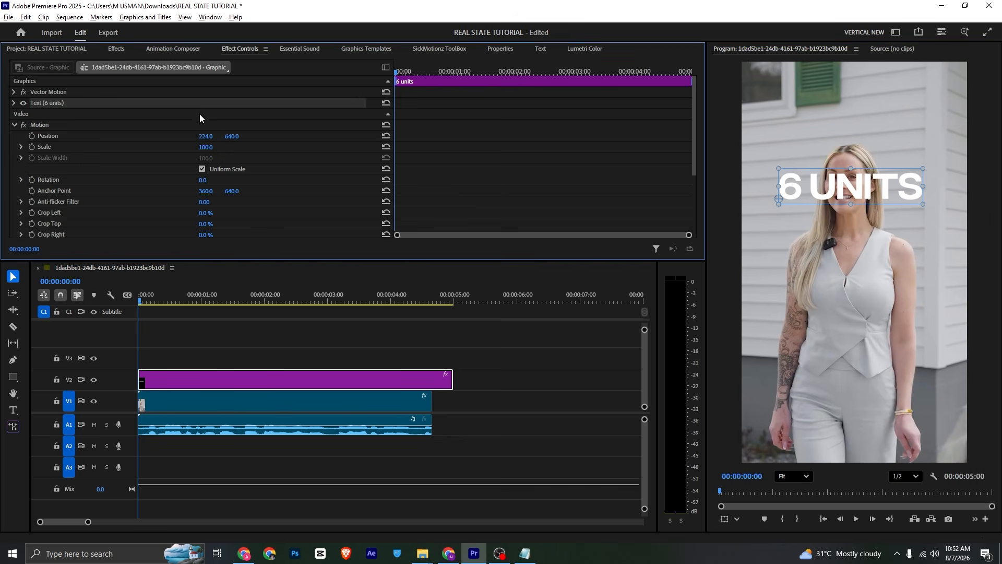
left_click_drag(205, 147, 234, 147)
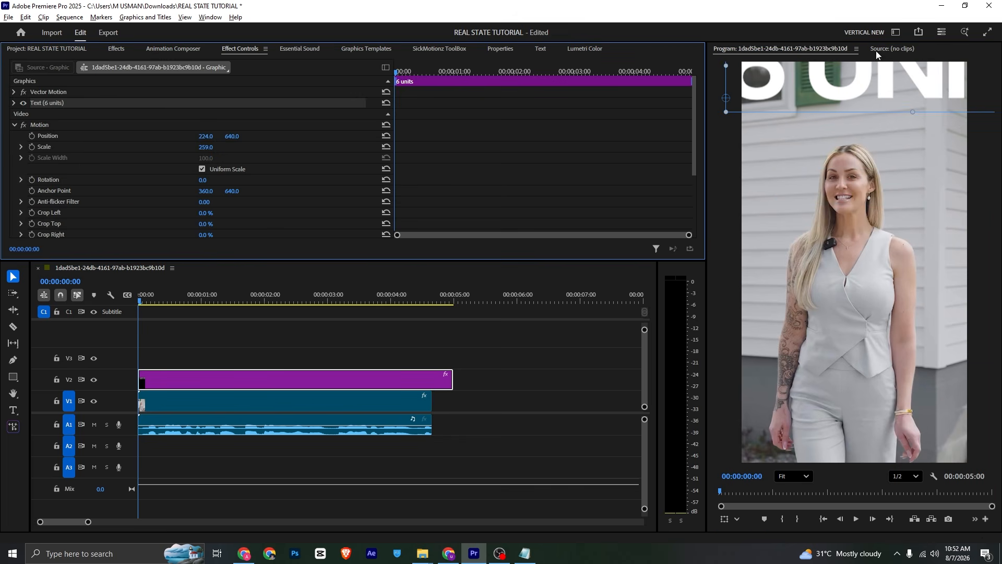
key("ctrl+z")
- Set the "6 units" text's transform scale to 113% and move the text above the woman's head
left_click(515, 50)
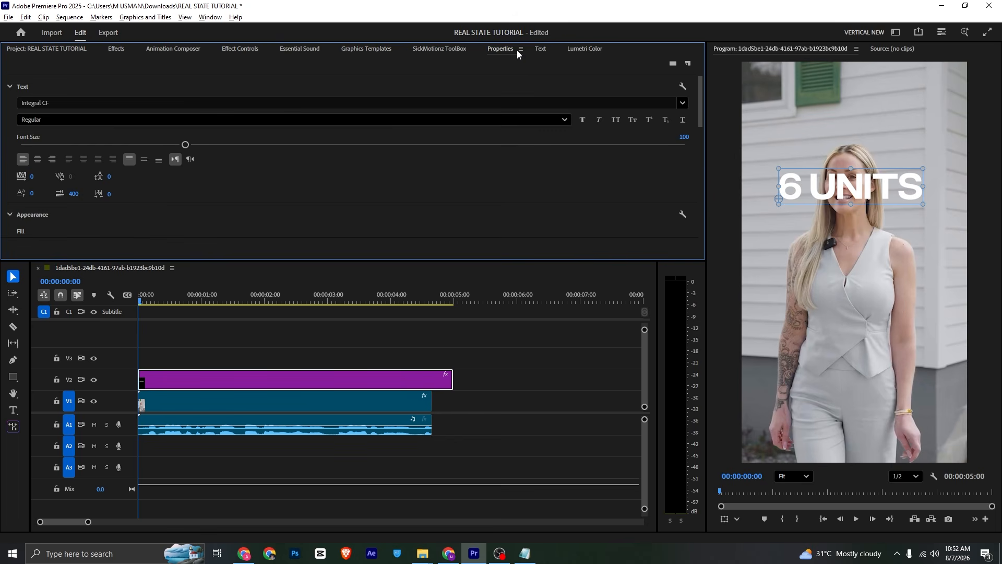
left_click_drag(239, 146, 184, 149)
scroll(190, 199, "down", 10)
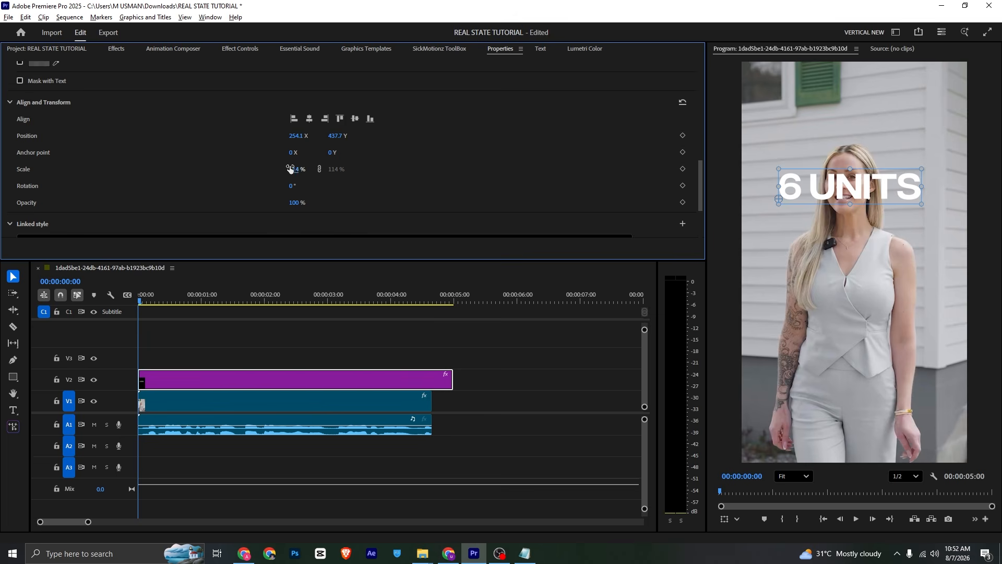
mouse_move(293, 169)
left_mouse_down()
mouse_move(313, 168)
mouse_move(291, 168)
left_mouse_up()
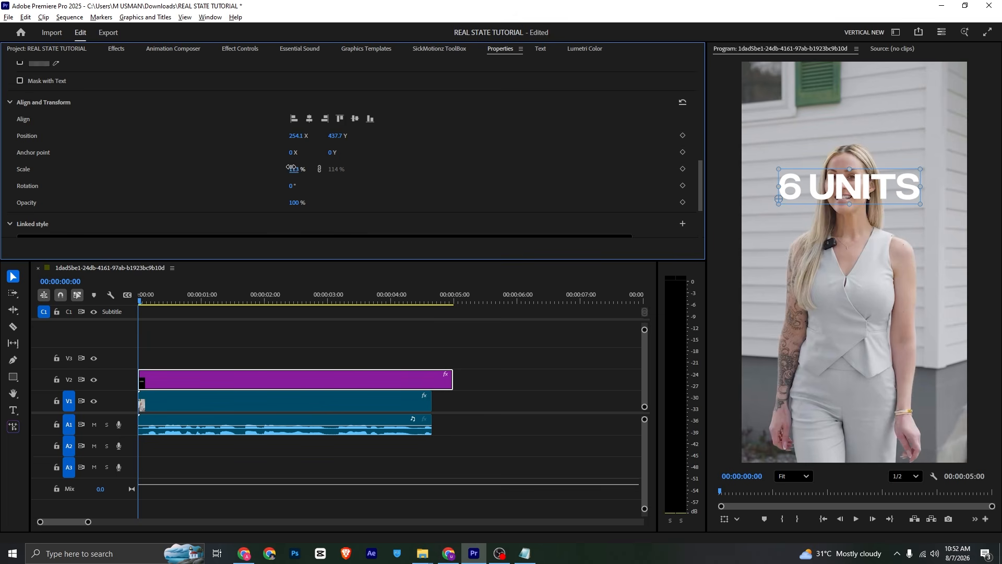
left_click_drag(882, 202, 875, 117)
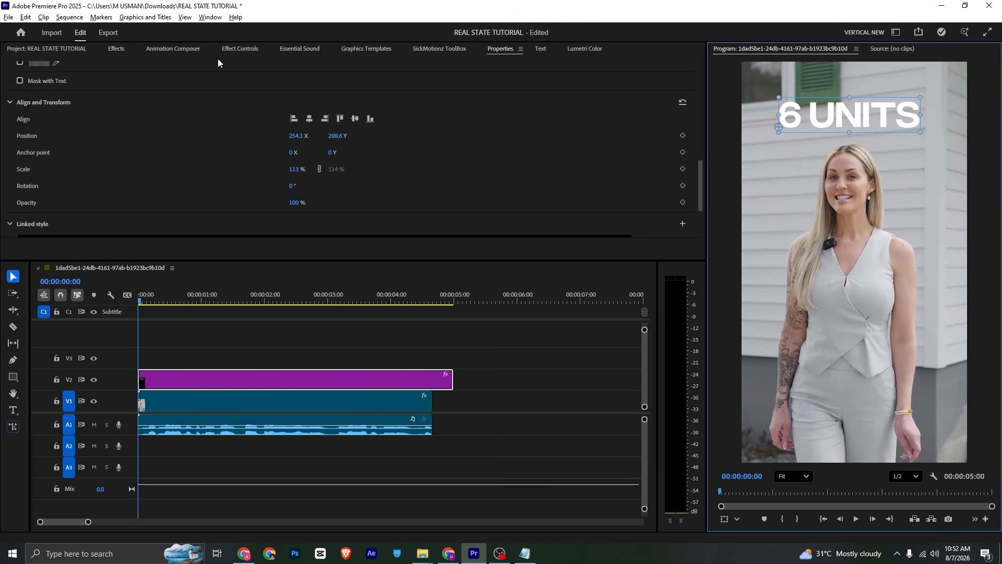
- Move the "6 units" text down over the woman's chest and set its blend mode to Difference
left_click(240, 49)
scroll(122, 167, "down", 5)
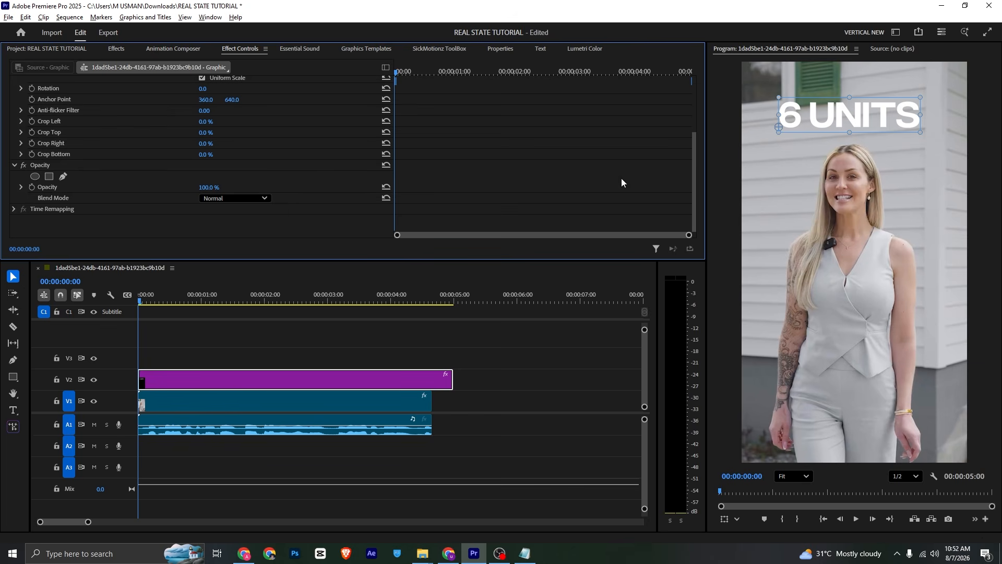
left_click_drag(846, 120, 851, 261)
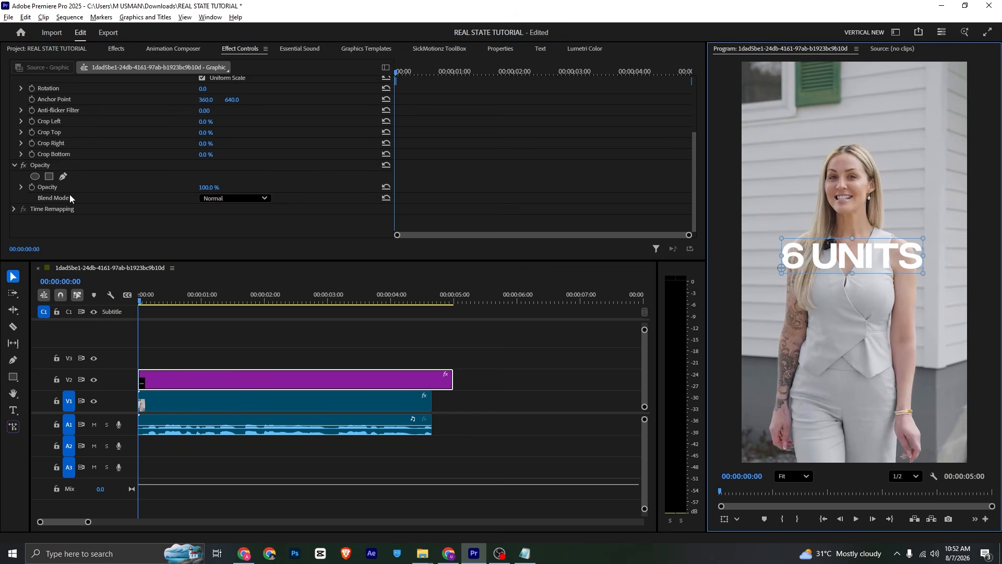
left_click(228, 201)
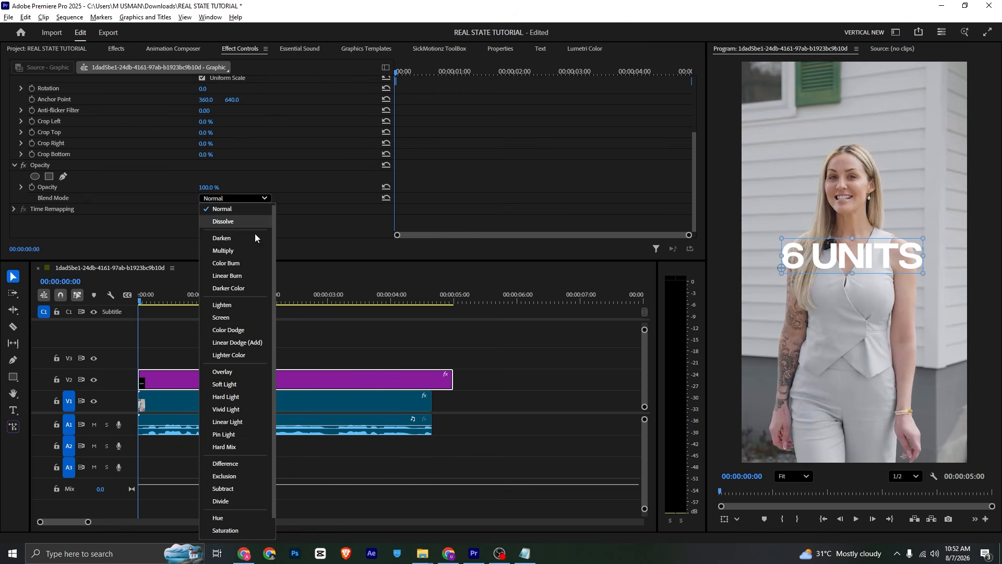
left_click(256, 465)
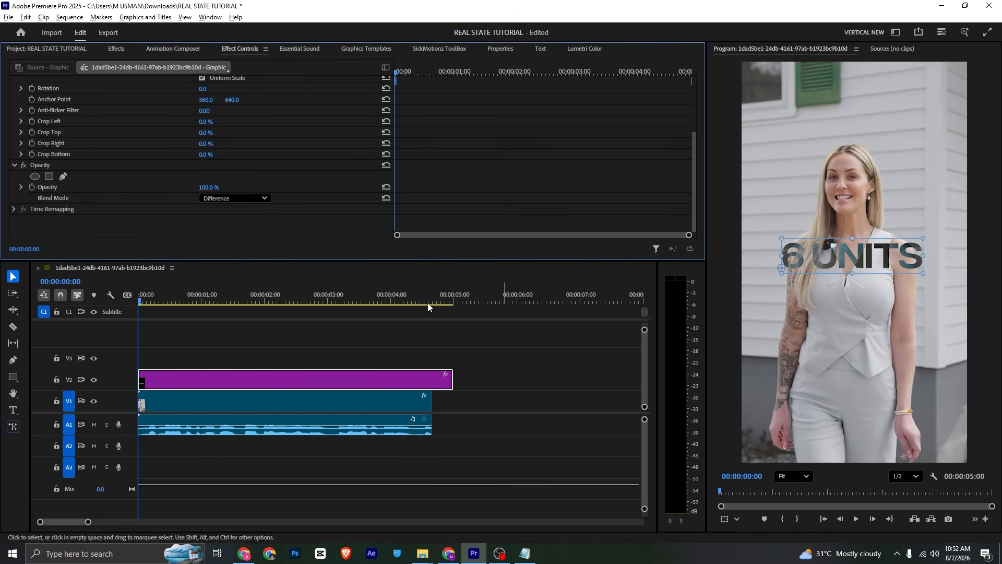
left_click_drag(146, 301, 116, 308)
scroll(90, 167, "up", 5)
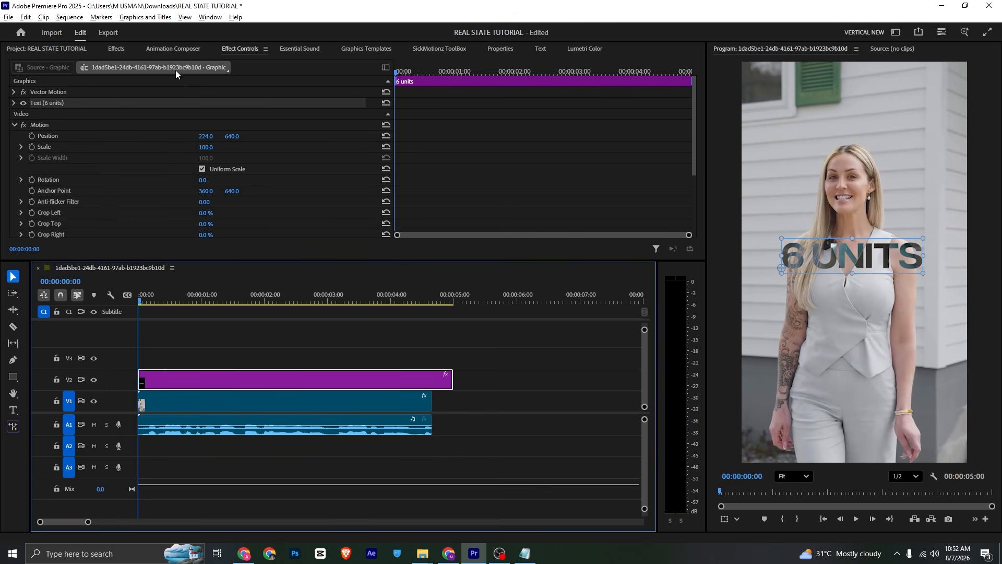
- Look through the effect presets and the Text Presets category of Animation Composer
left_click(116, 49)
scroll(74, 166, "down", 5)
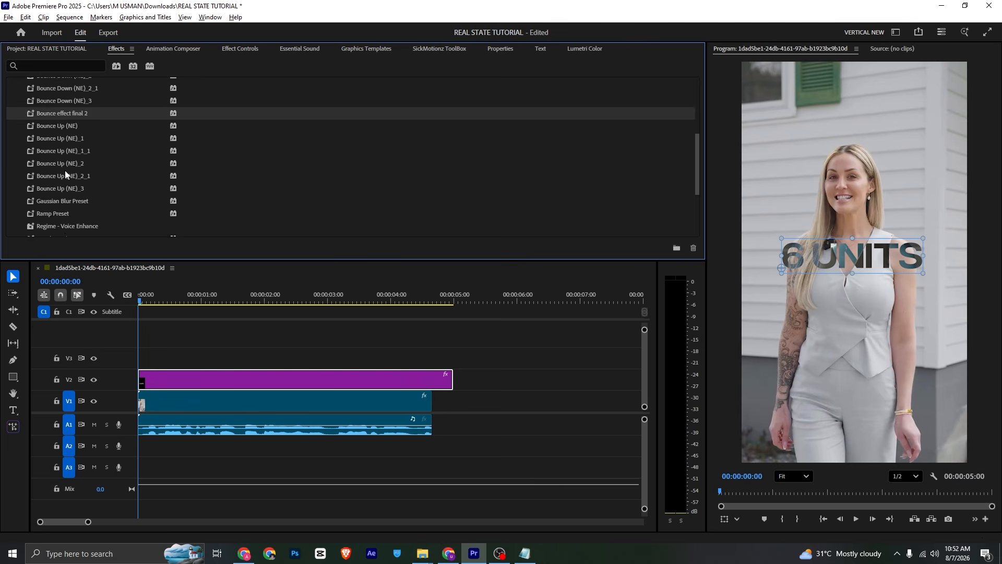
scroll(82, 166, "up", 8)
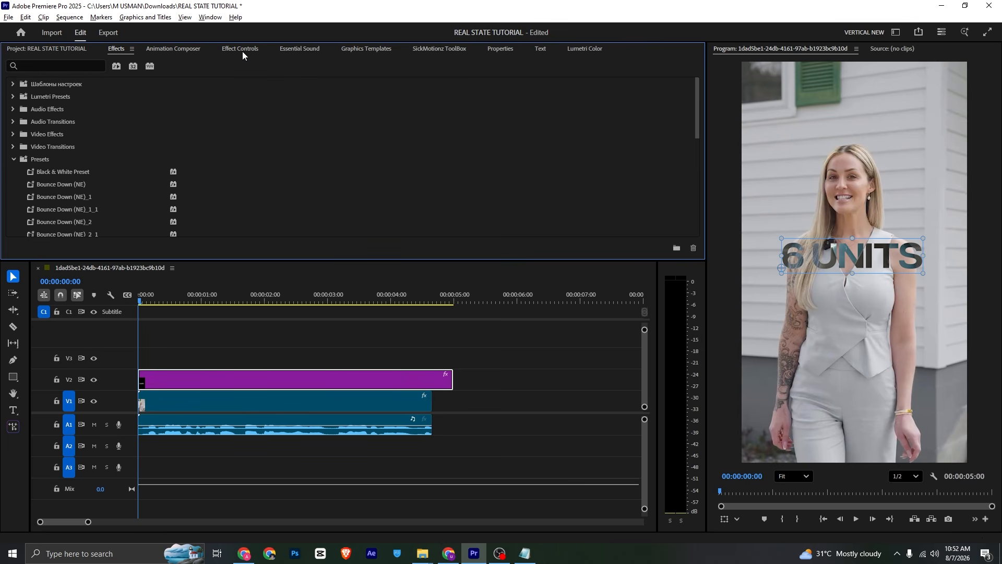
left_click(173, 49)
left_click(43, 116)
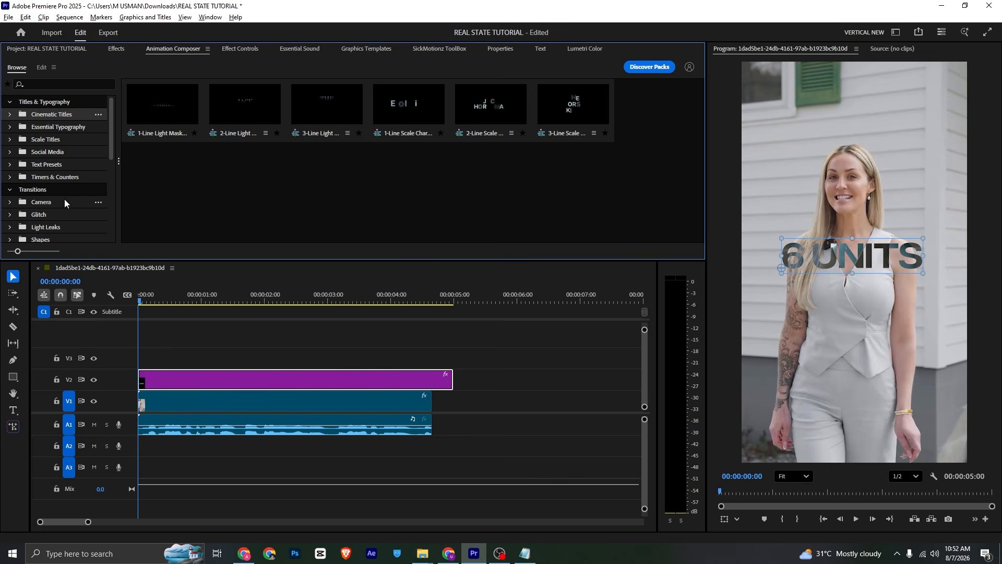
scroll(85, 158, "down", 3)
scroll(70, 165, "up", 3)
left_click(71, 164)
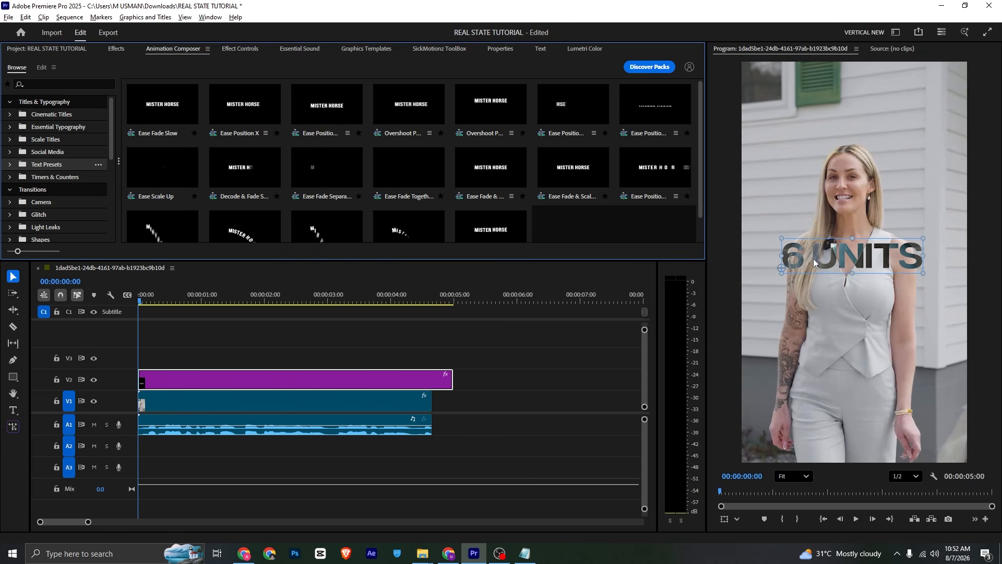
- Replace the "6 units" graphic on track V2 with the Ease Position Y - Bottom text preset at the sequence start
left_click(305, 387)
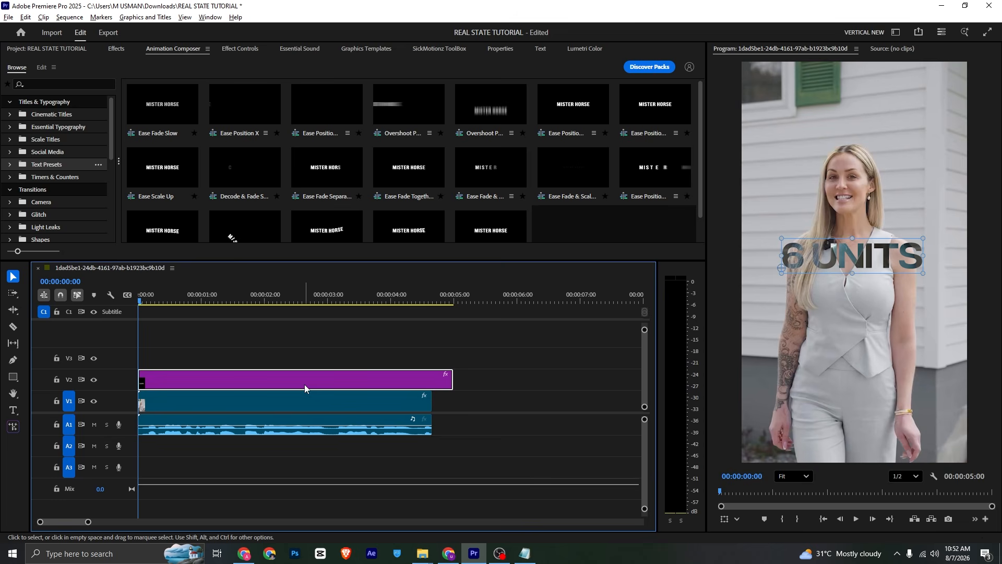
key("Delete")
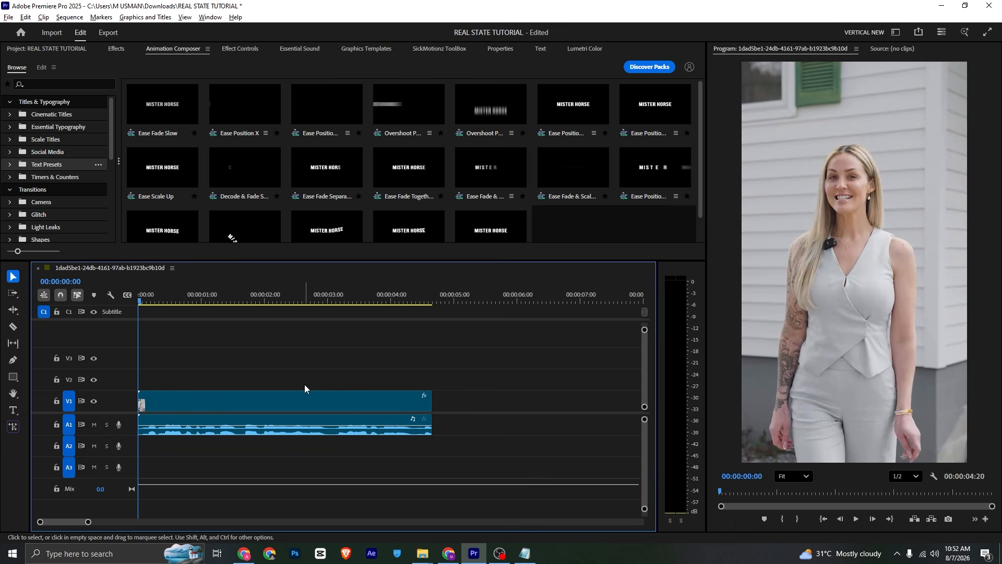
left_click(330, 107)
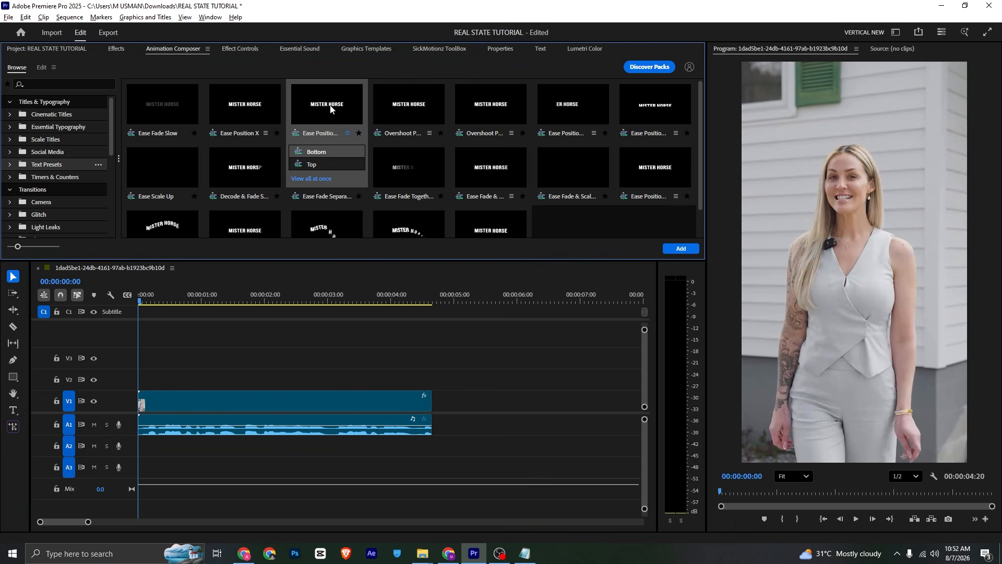
left_click_drag(329, 108, 171, 371)
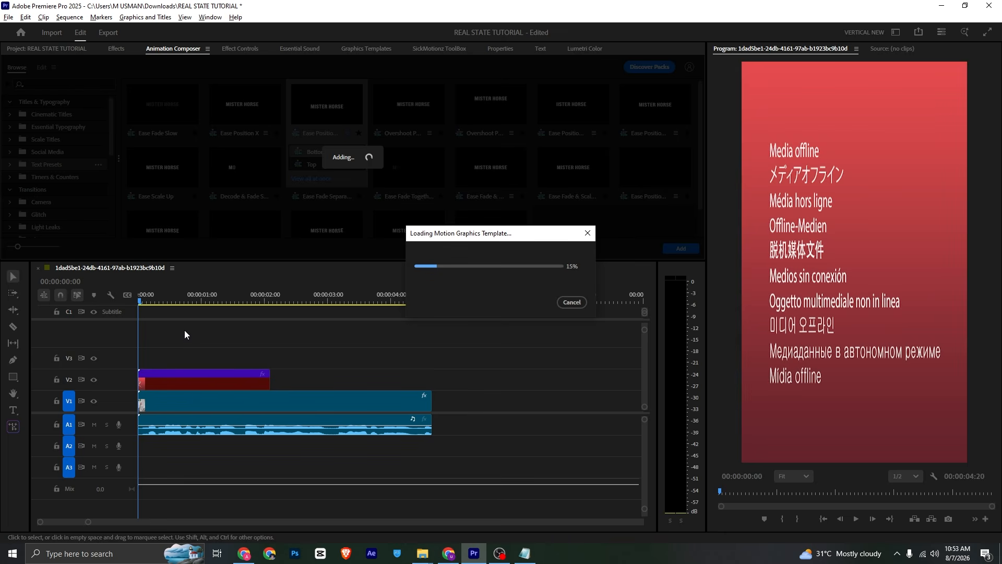
- Move the playhead to 00:00:00:23 and turn off Animation Out for the text preset clip
left_click_drag(142, 301, 186, 302)
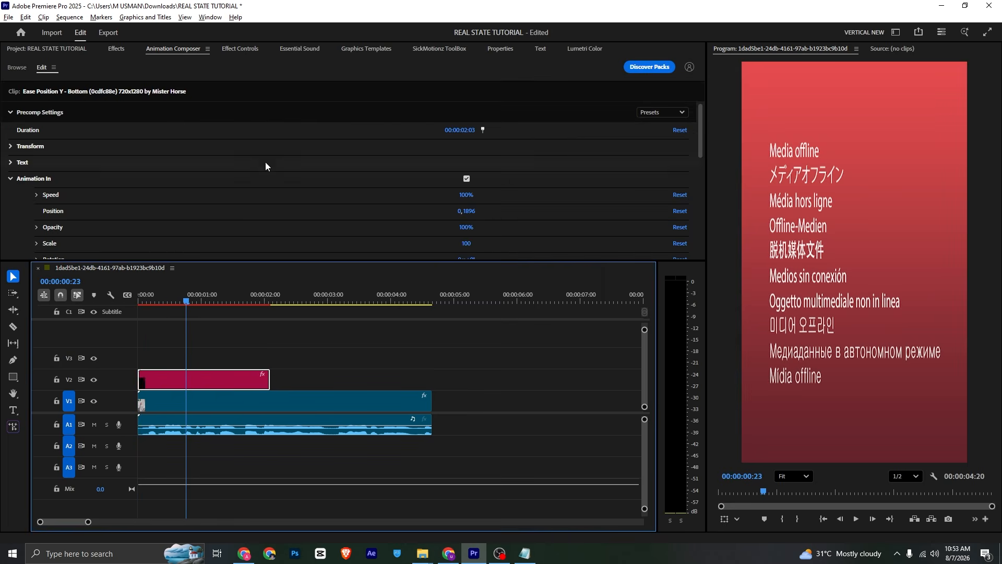
scroll(77, 152, "down", 5)
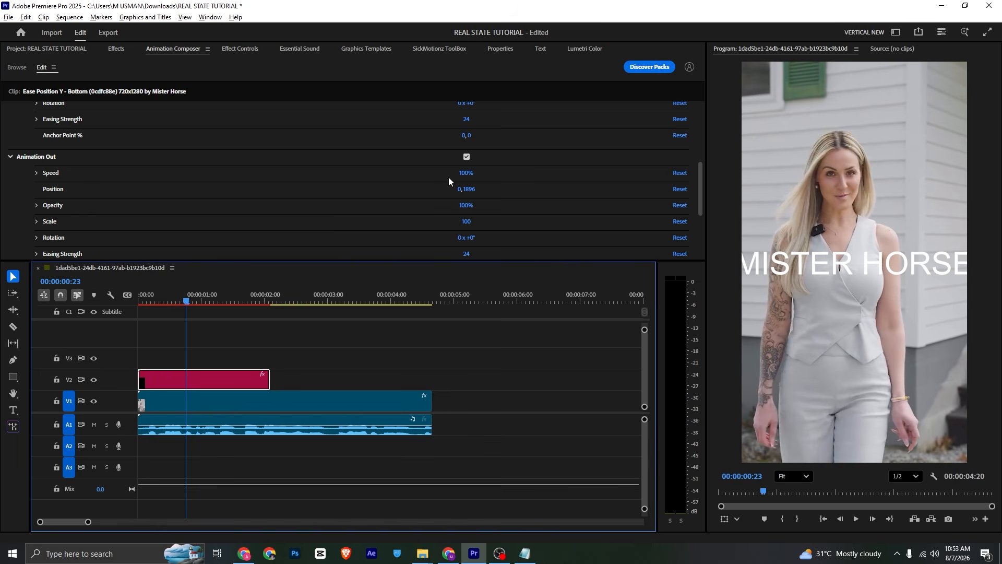
left_click(467, 157)
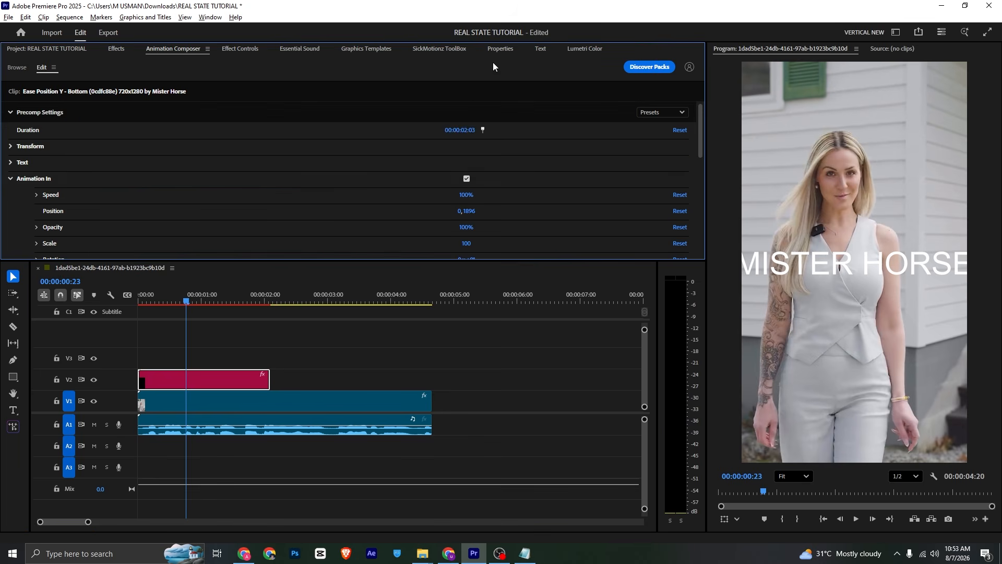
- Change the font of the preset's "MISTER HORSE" text to Integral CF
left_click(500, 49)
scroll(106, 142, "down", 5)
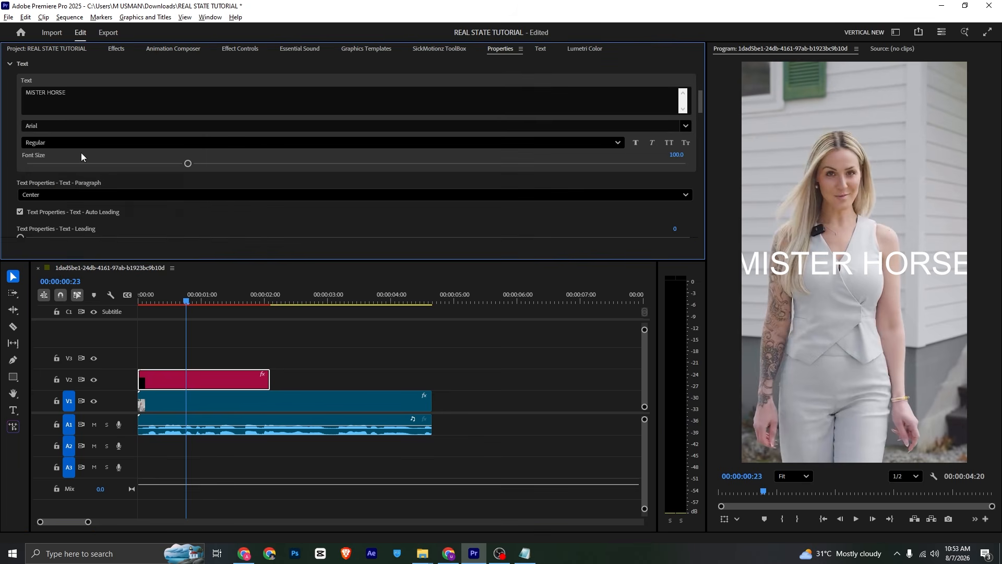
left_click(45, 126)
left_click_drag(216, 171, 217, 143)
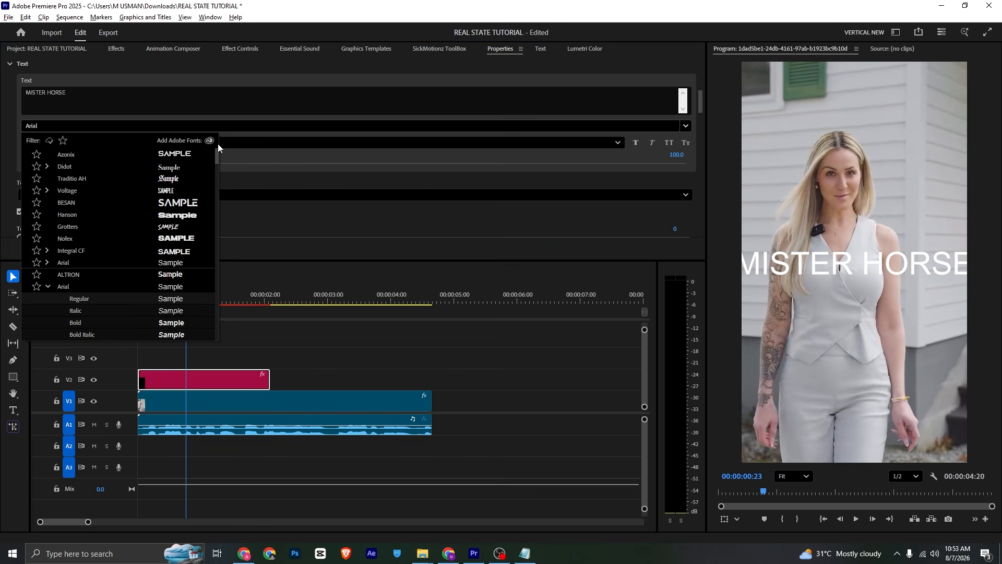
left_click(87, 250)
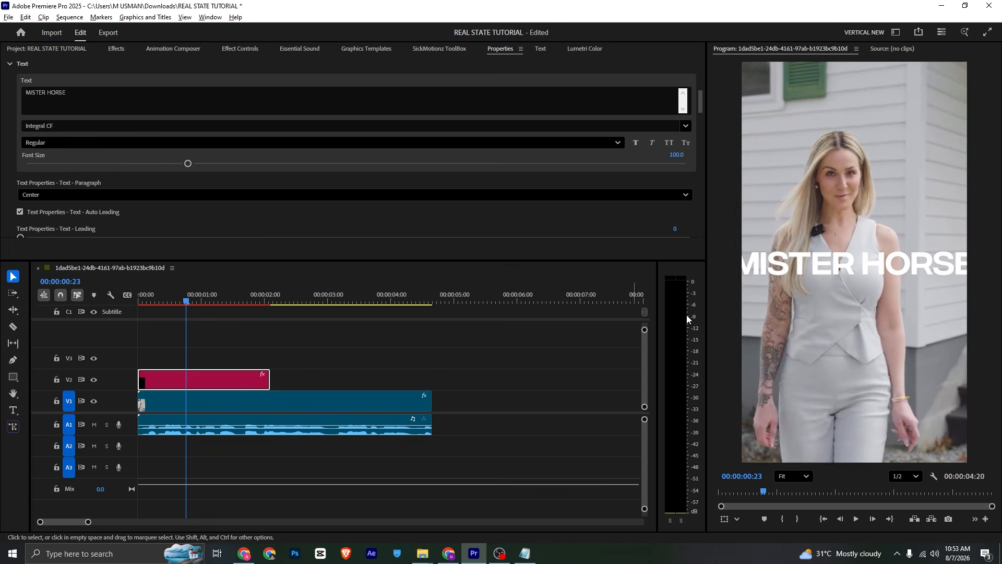
- Replace the preset's placeholder text with "6 units" and set its font size to 118.3
double_click(165, 91)
key("ctrl+a")
type("6 units")
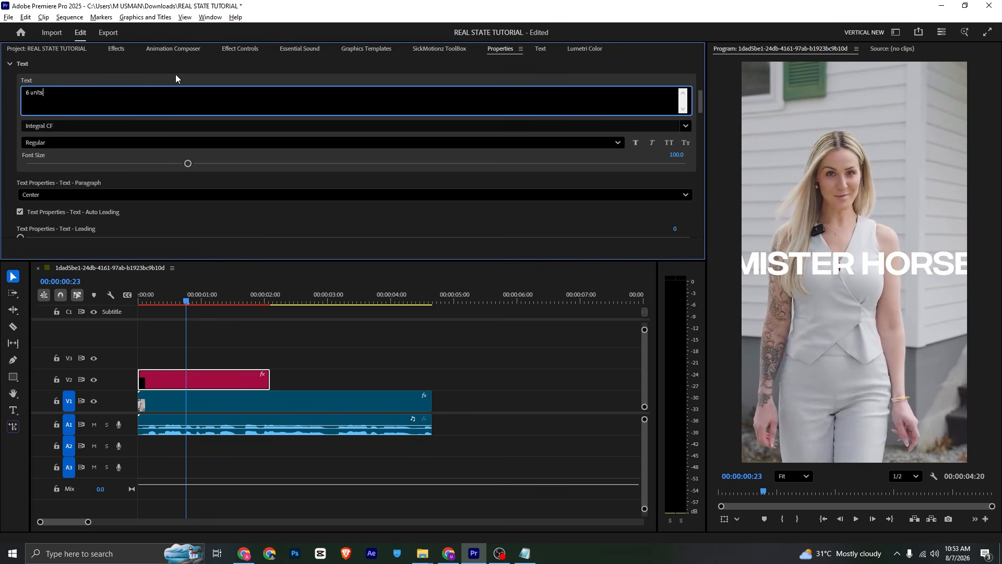
left_click(178, 79)
left_click_drag(215, 164, 218, 166)
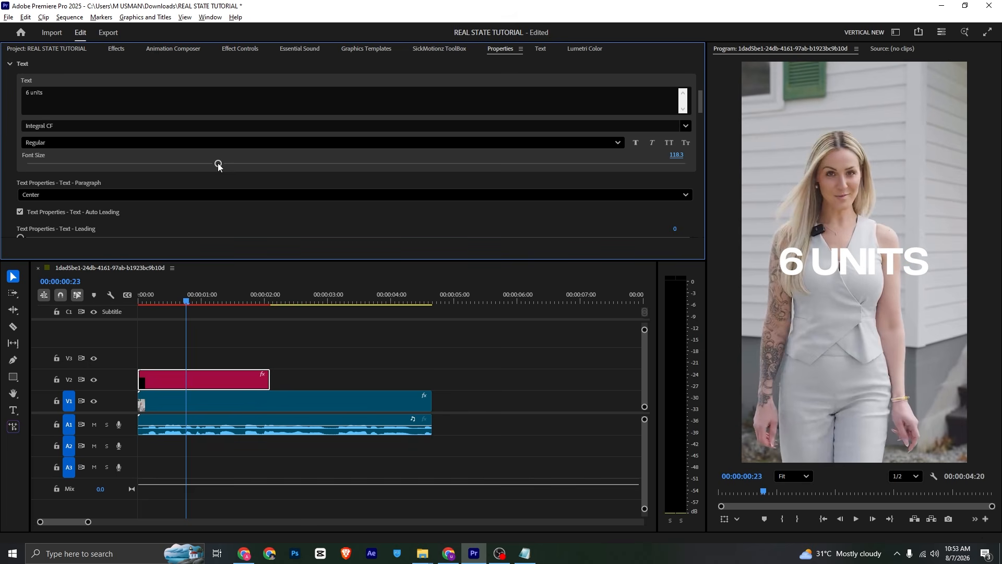
- Move the "6 units" title slightly down over the woman's torso and play its intro animation from the sequence start
left_click(879, 270)
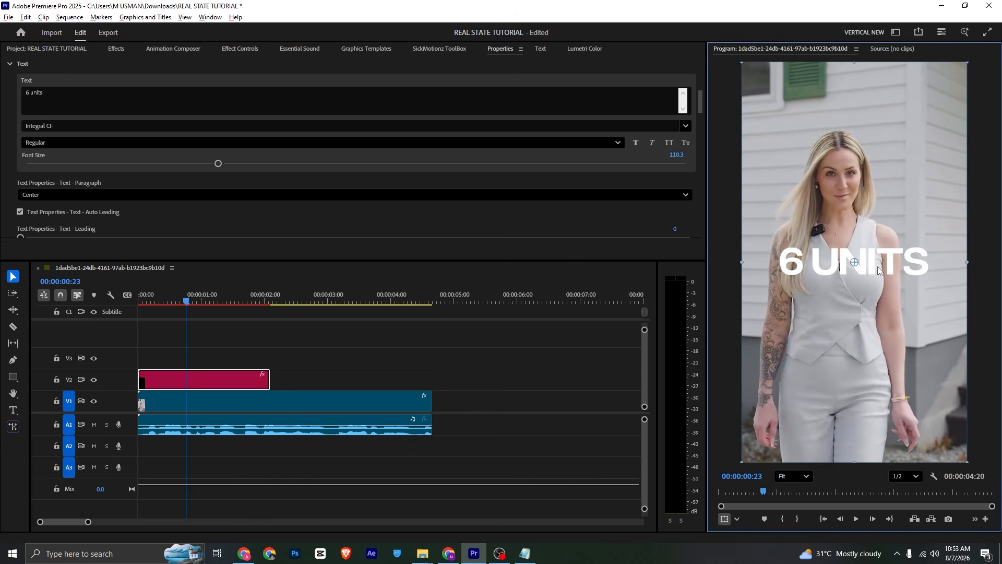
left_click_drag(891, 263, 887, 286)
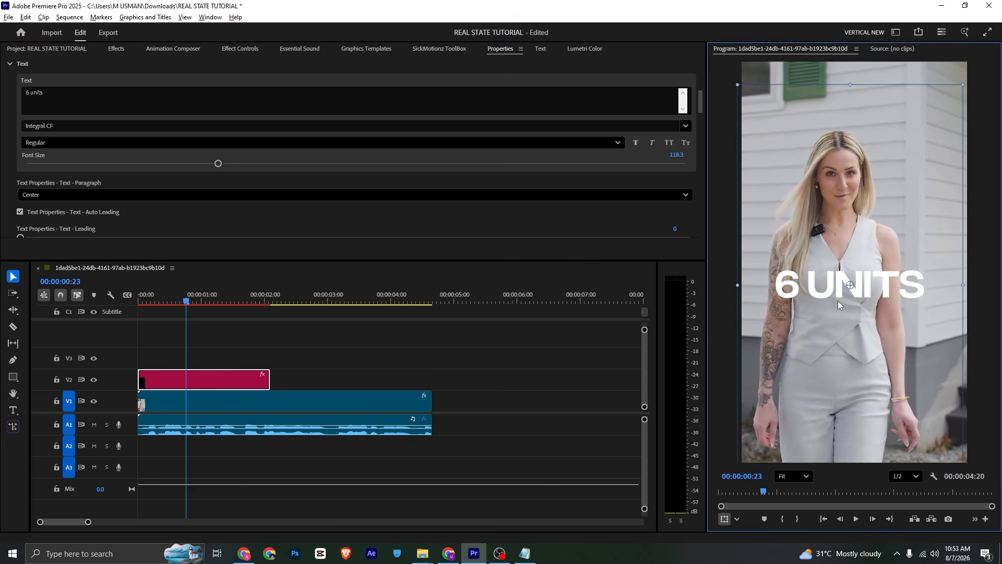
left_click_drag(177, 302, 62, 296)
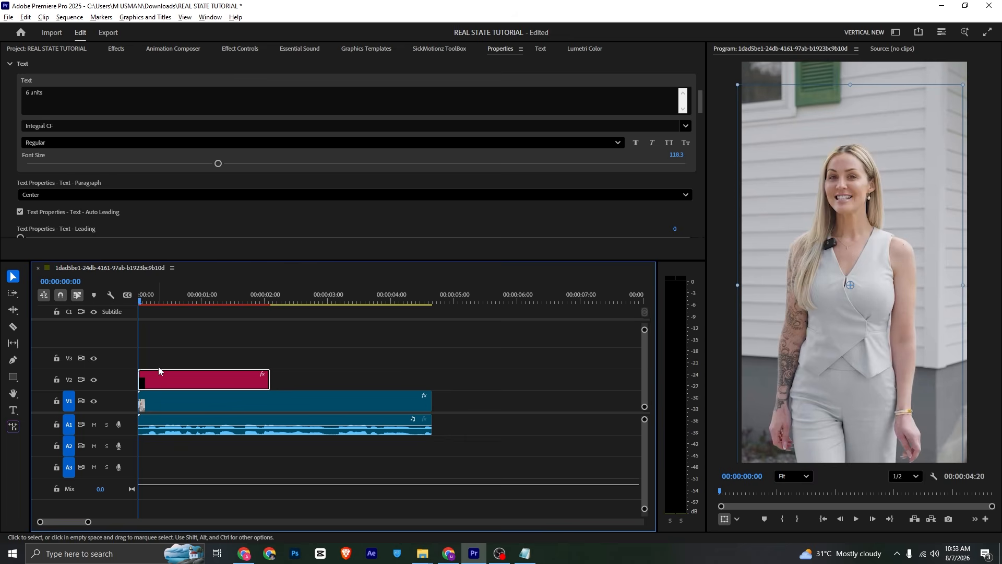
key("space")
key("space")
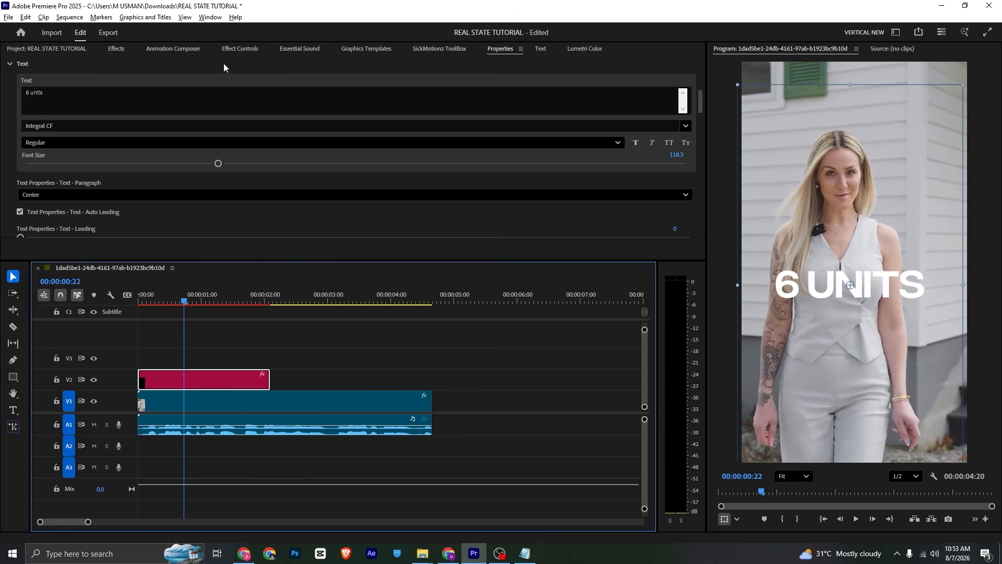
- Set the blend mode of the "6 units" title clip to Difference
left_click(239, 48)
scroll(133, 175, "down", 6)
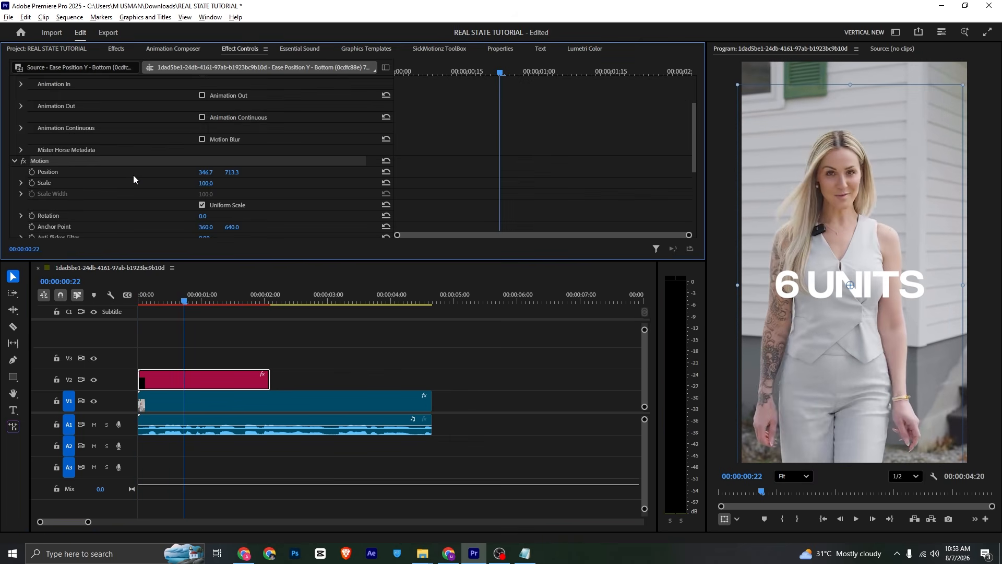
left_click(235, 187)
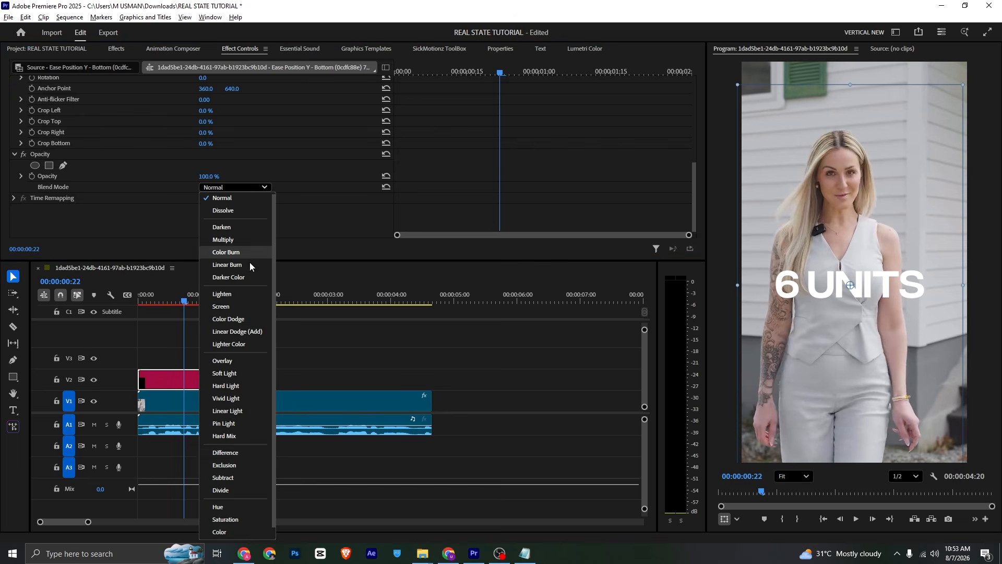
left_click(243, 458)
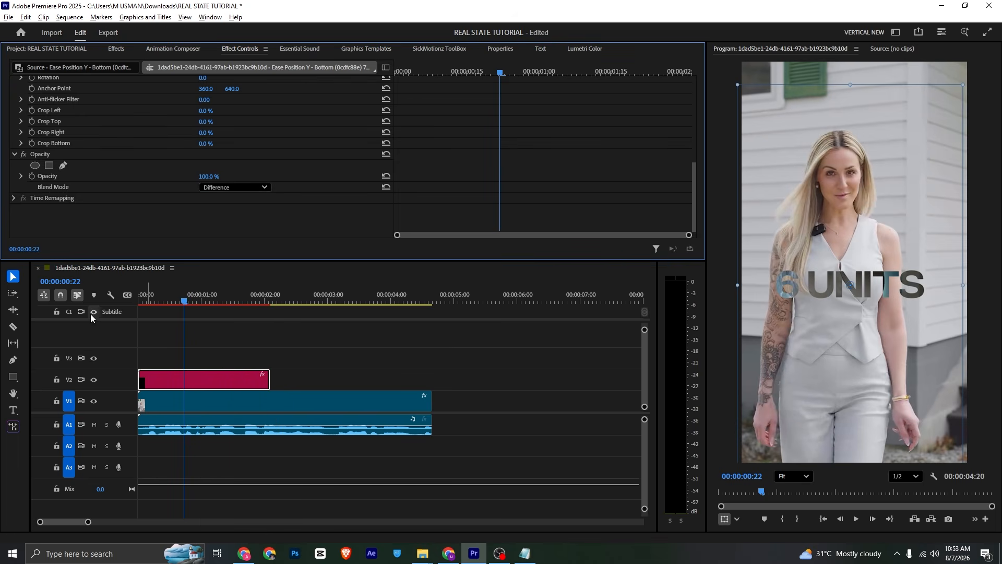
- Change the "6 units" title's fill colour to red FF0000 and preview it by scrubbing through the clip
left_click(509, 50)
scroll(156, 125, "down", 5)
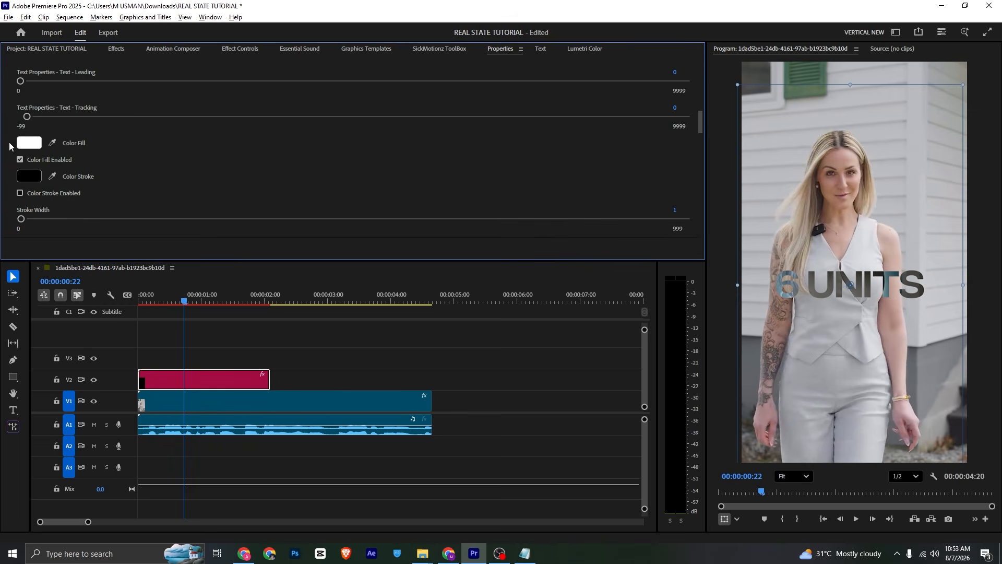
left_click(28, 142)
left_click_drag(493, 310, 522, 339)
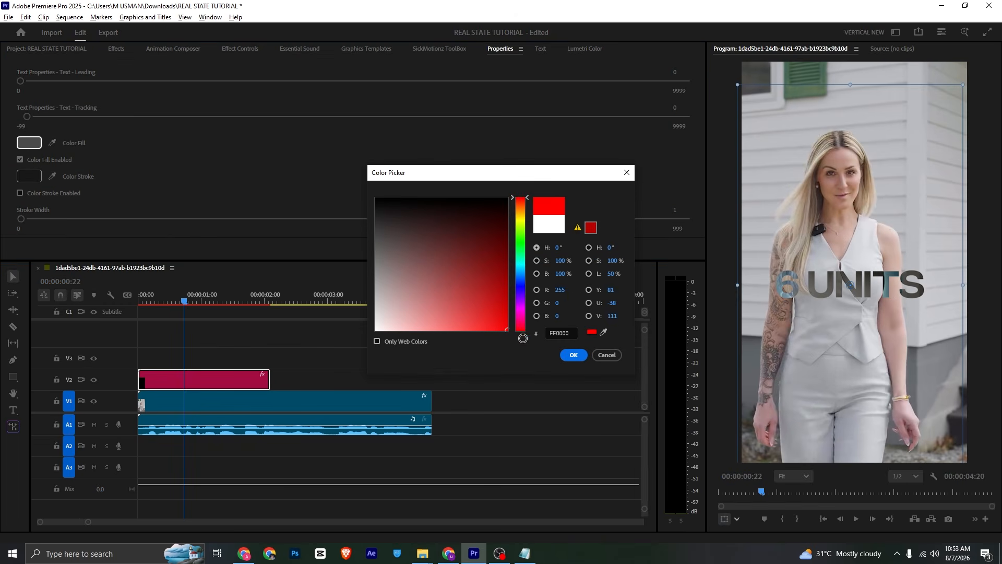
left_click(573, 355)
left_click(207, 302)
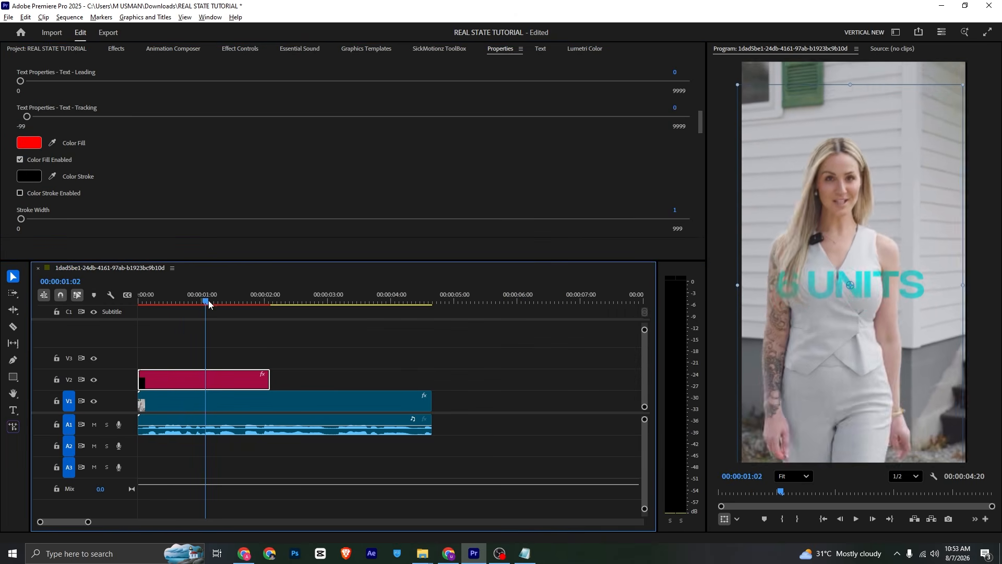
left_click_drag(208, 304, 179, 302)
- Change the "6 units" title's fill colour to blue 001EFF
left_click(28, 143)
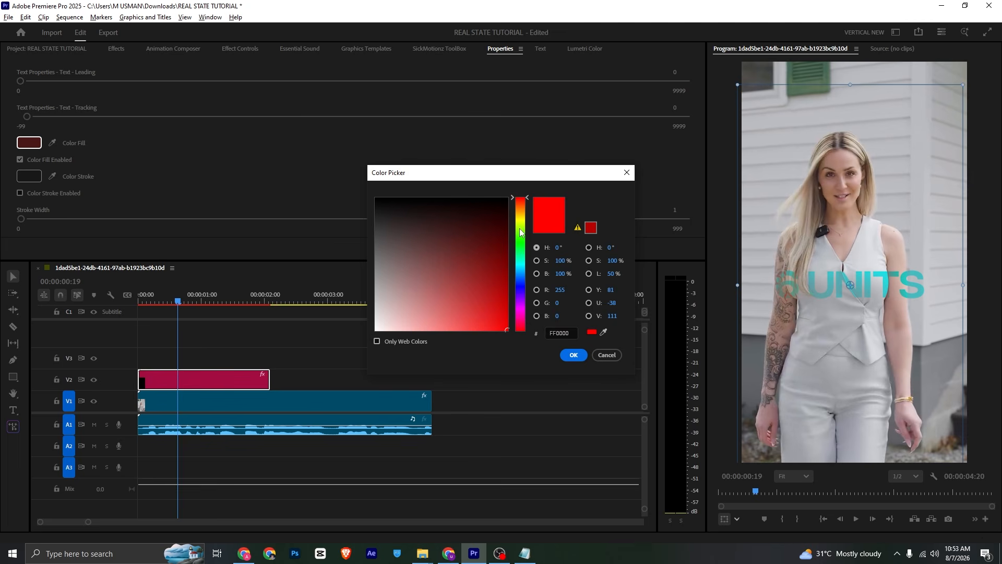
left_click_drag(520, 232, 521, 286)
left_click(573, 355)
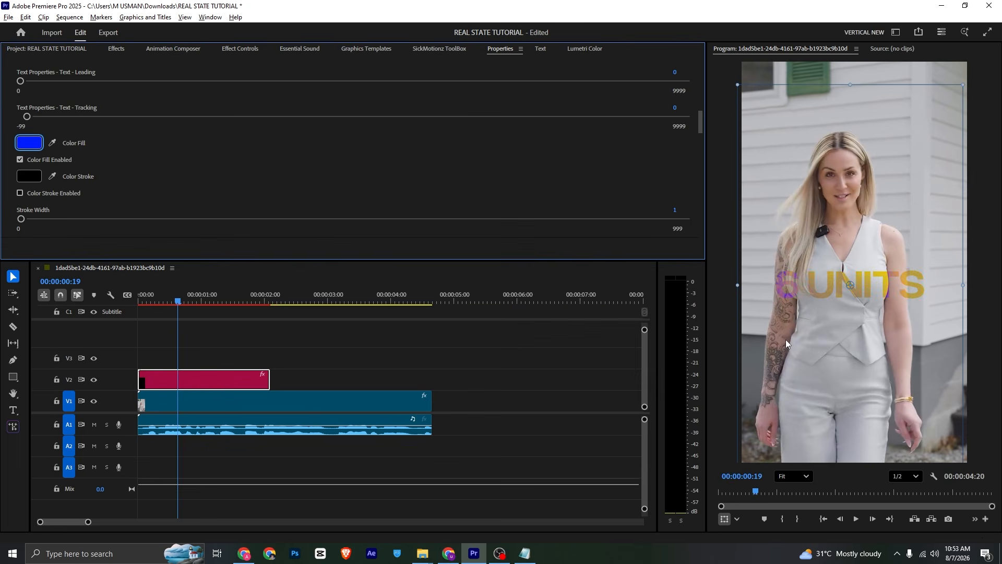
- Change the "6 units" title's fill colour to magenta and check the blended result around 00:00:00:25
left_click(29, 143)
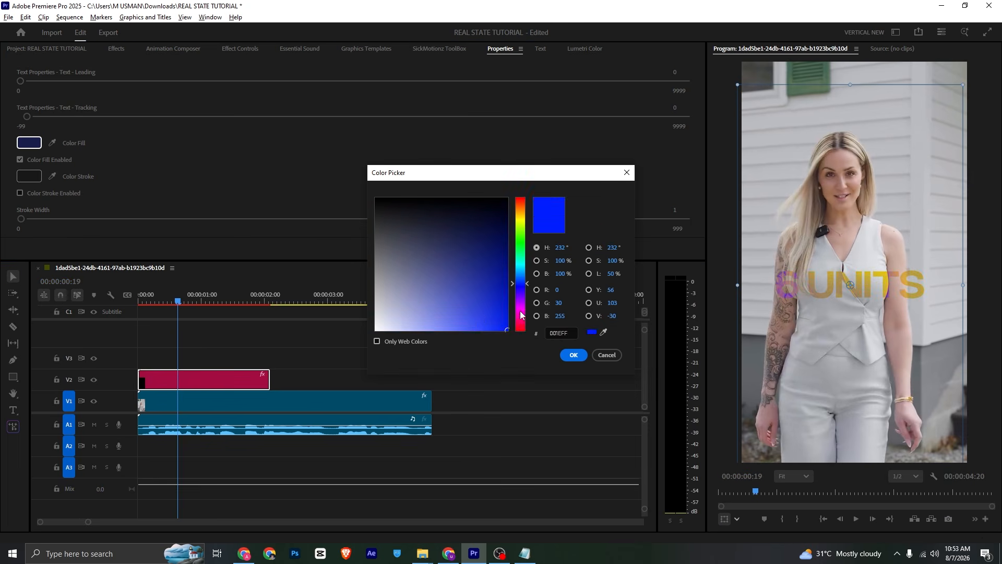
mouse_move(522, 316)
left_mouse_down()
mouse_move(521, 328)
mouse_move(519, 314)
left_mouse_up()
left_click(573, 355)
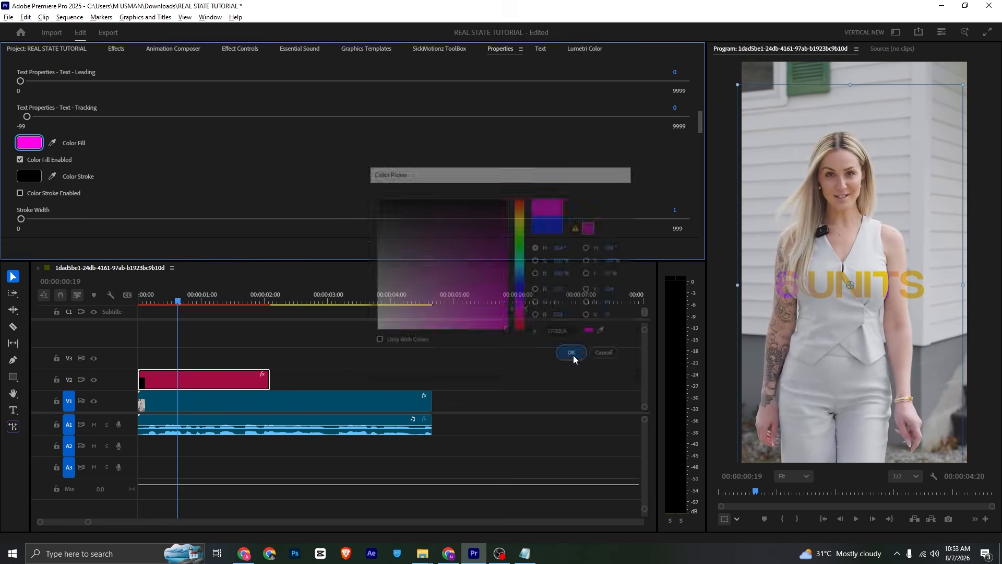
scroll(120, 112, "up", 5)
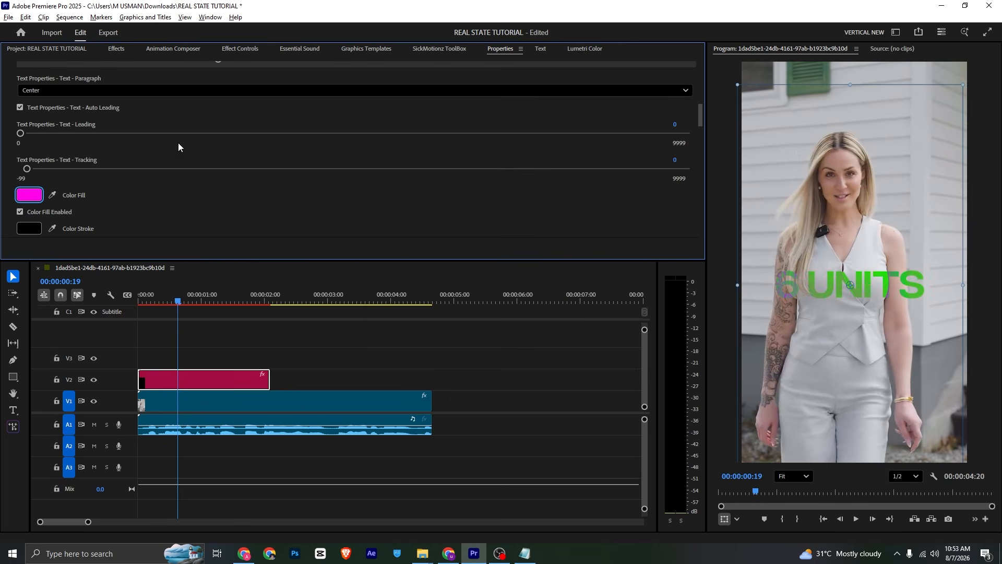
left_click(240, 48)
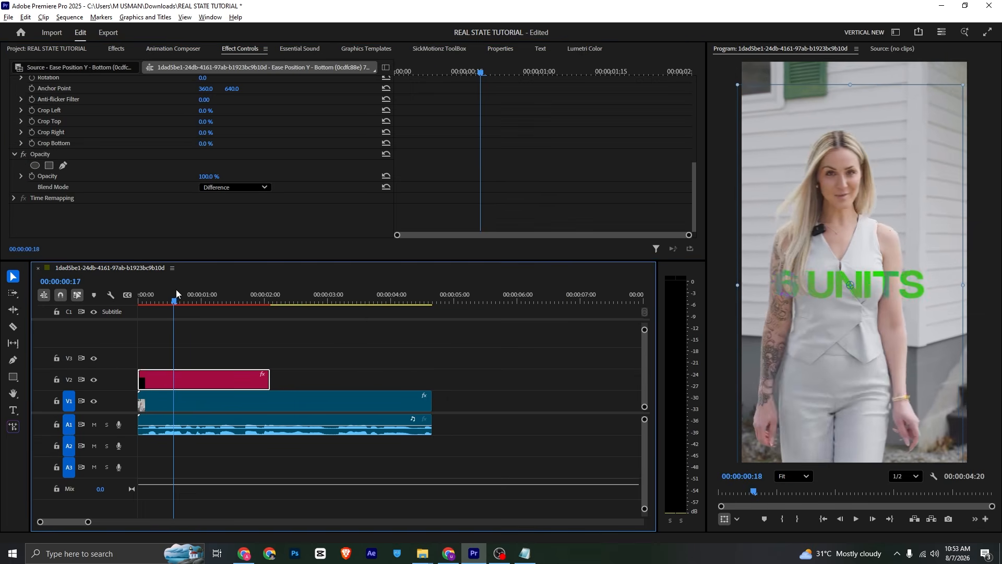
left_click_drag(173, 289, 191, 303)
- Raise the title clip to V3, try the green-screen clip on V2 beneath it, and delete that clip
left_click(254, 345)
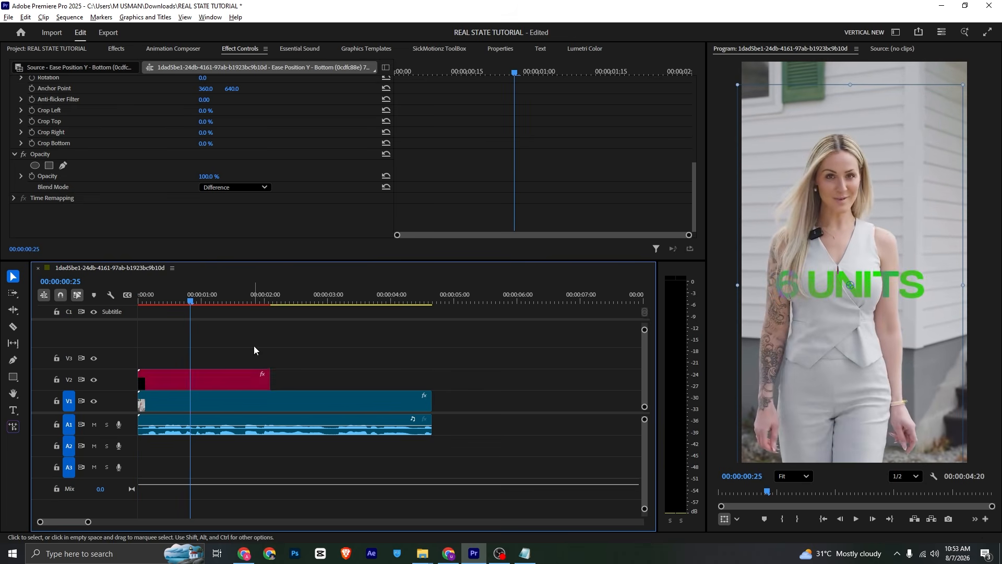
left_click_drag(279, 352, 203, 363)
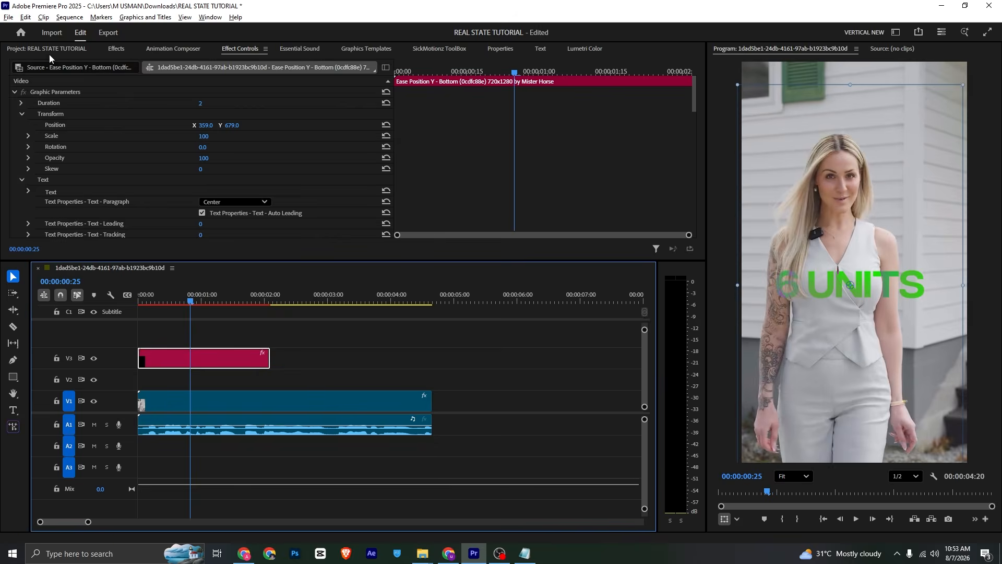
key("shift+1")
left_click(58, 123)
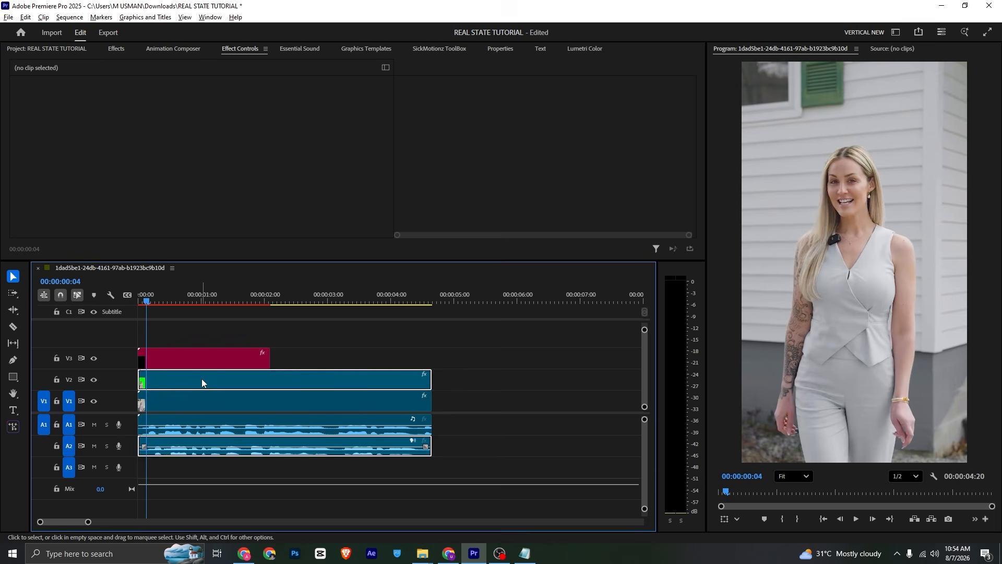
key("Delete")
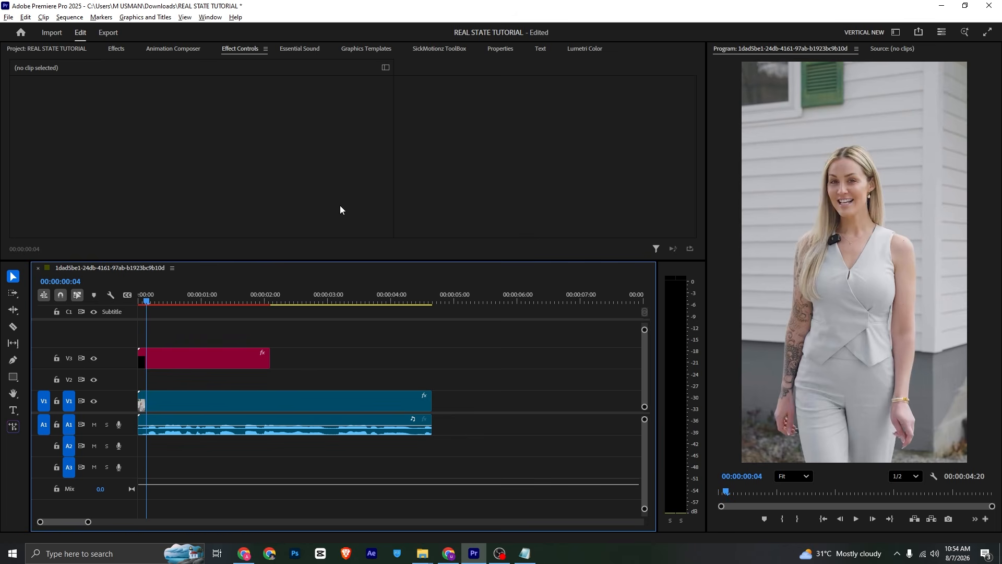
- Move the title clip back down to V2 and scrub to 00:00:00:23
left_click(202, 359)
left_click_drag(201, 359, 201, 381)
left_click_drag(161, 298, 186, 298)
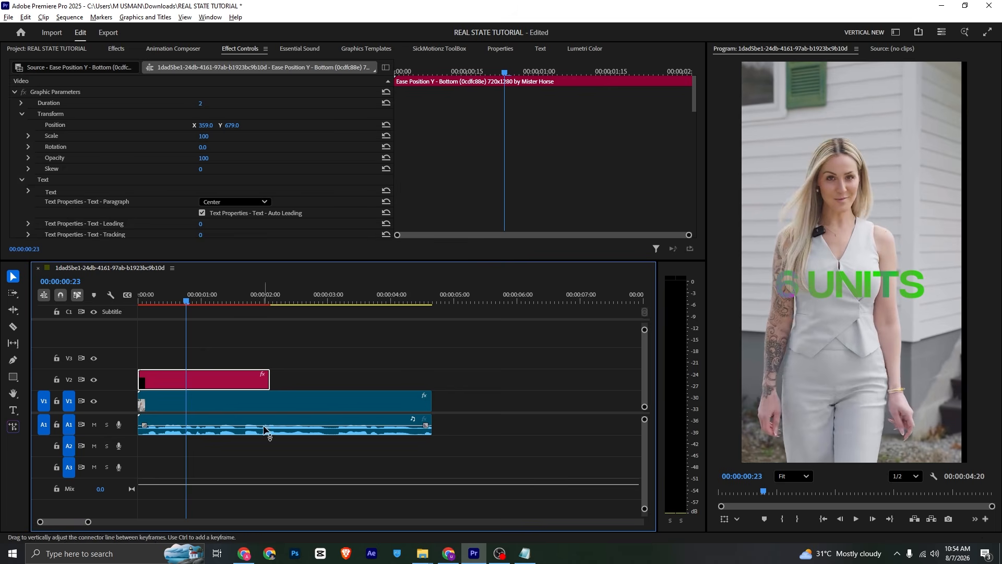
- Examine the V1 video clip's position keyframes and play the sequence with the title from the start
left_click(219, 402)
left_click_drag(444, 73, 450, 74)
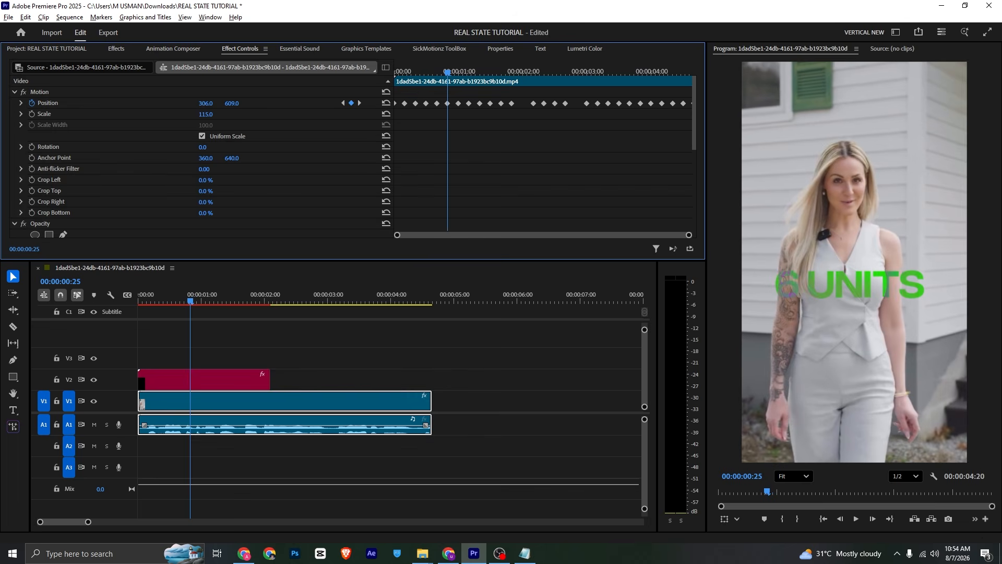
key("Home")
key("space")
key("space")
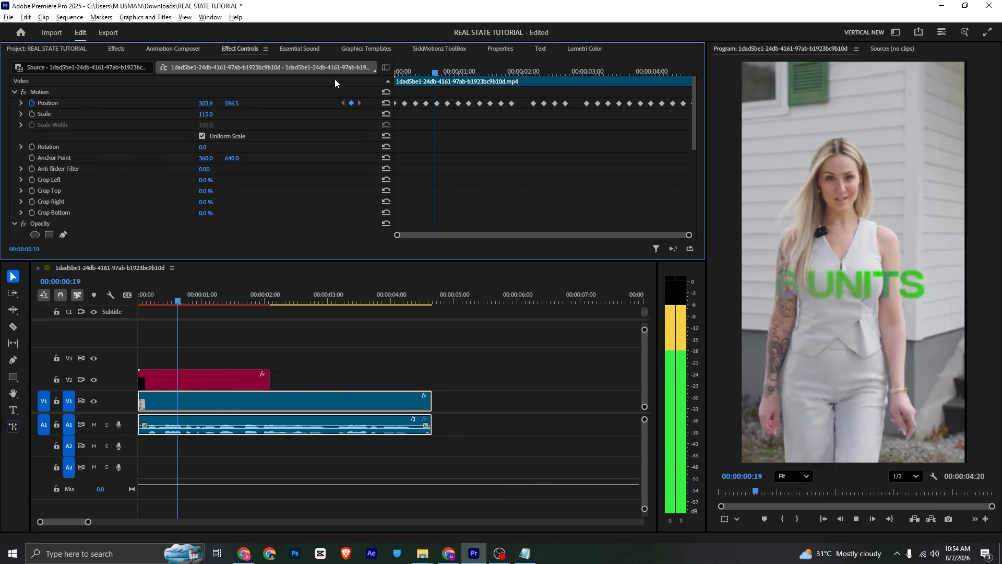
- Move the title clip up to V3 and place GREEN SCREEN.mp4 on V2 beneath it at the sequence start
left_click(215, 374)
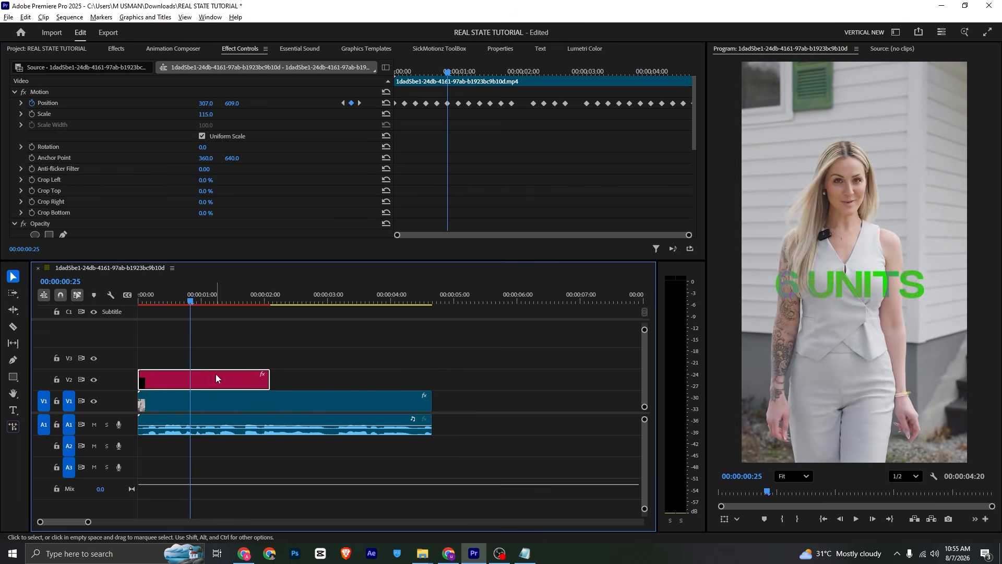
left_click_drag(215, 374, 215, 358)
left_click(58, 48)
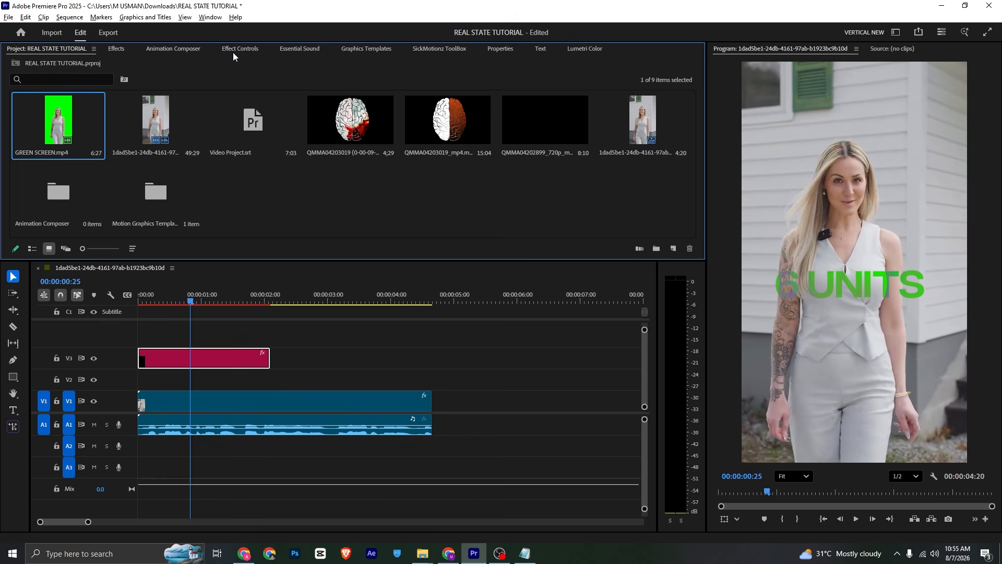
left_click_drag(91, 308, 228, 380)
- Unlink the green-screen clip's audio from its video and delete the audio from A2
right_click(227, 380)
left_click(299, 209)
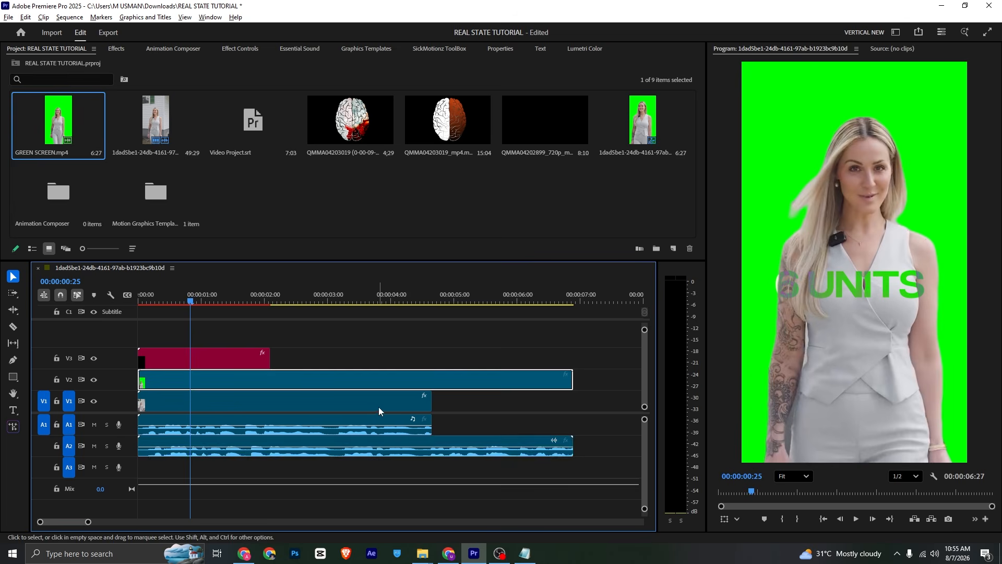
left_click(410, 440)
key("Delete")
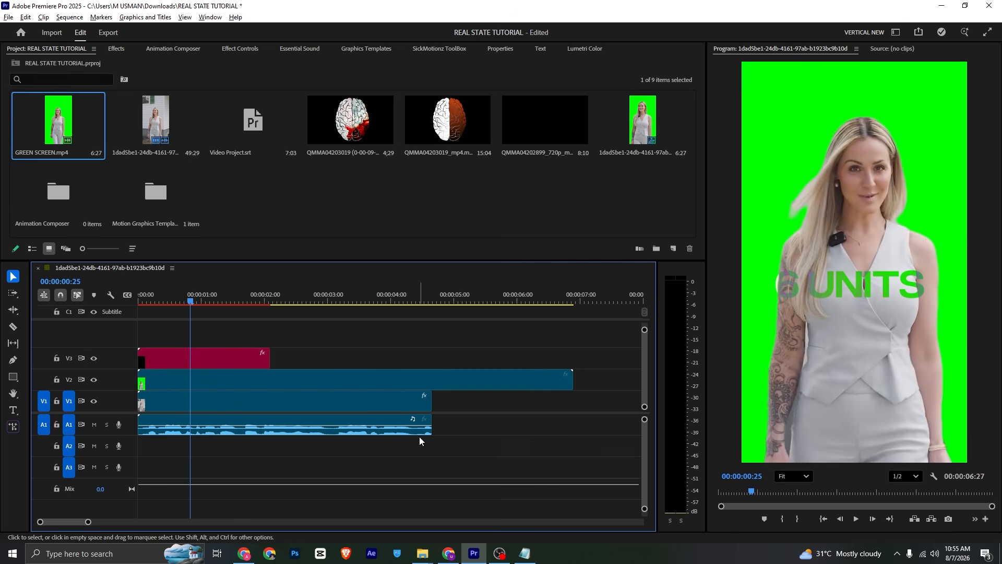
- Copy the Motion settings and position keyframes from the V1 video clip to the green-screen clip, starting at 00:00:00:00
left_click(368, 396)
left_click(230, 49)
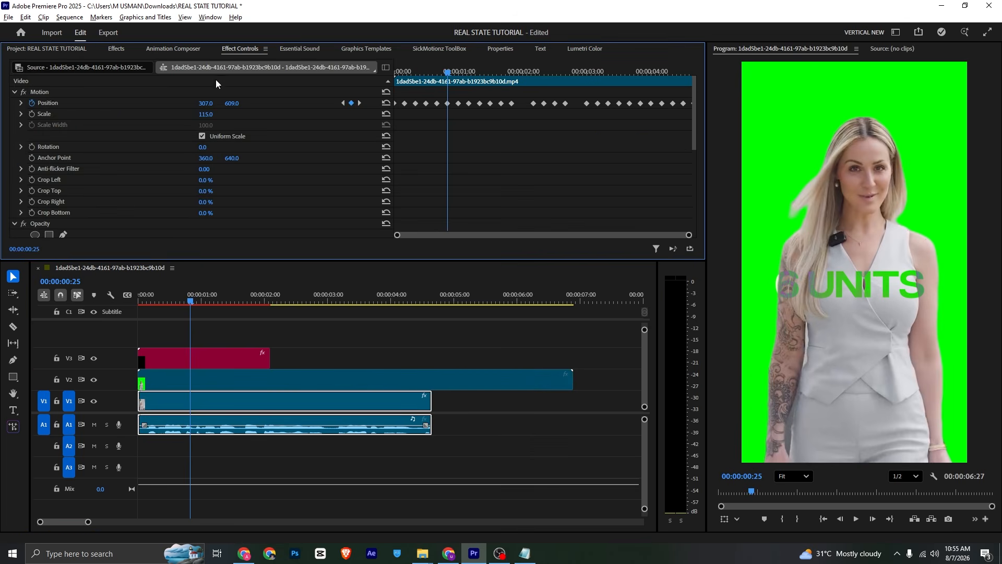
left_click(74, 95)
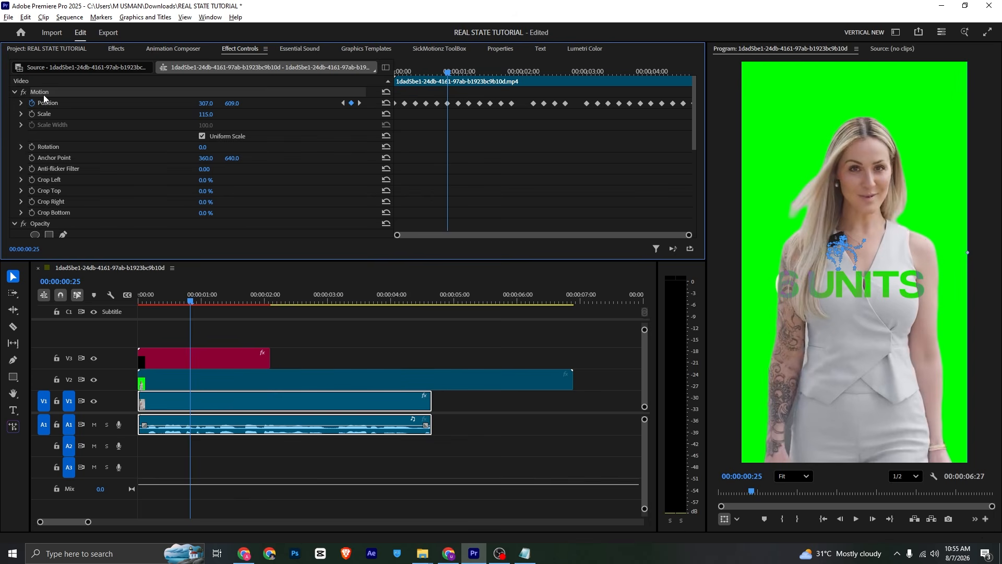
left_click(150, 373)
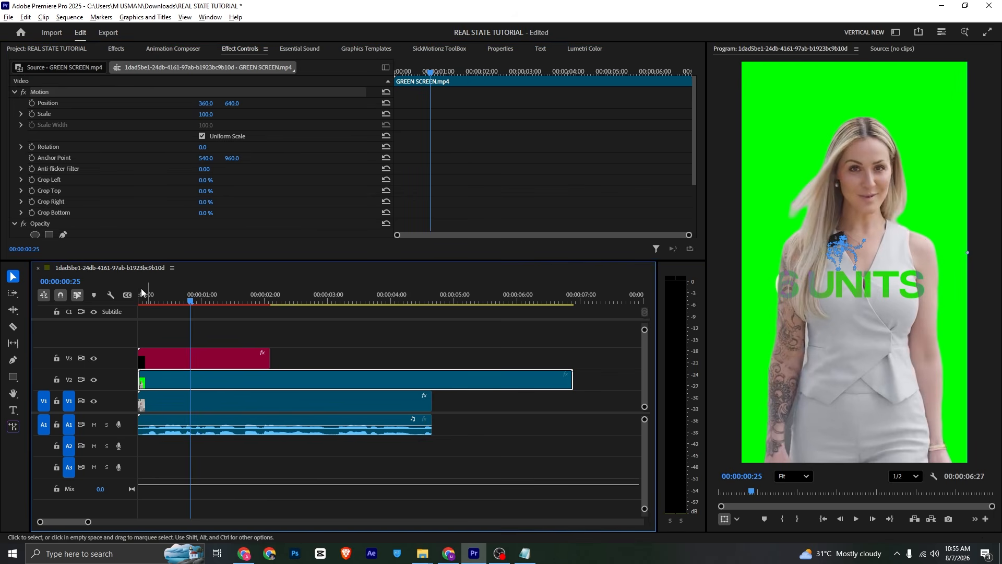
left_click(71, 93)
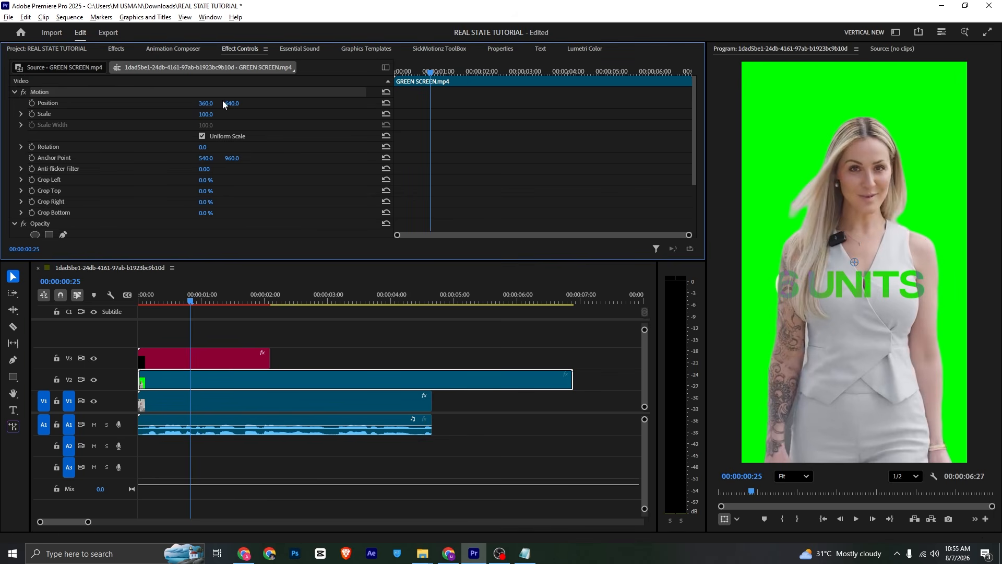
left_click_drag(416, 77, 271, 74)
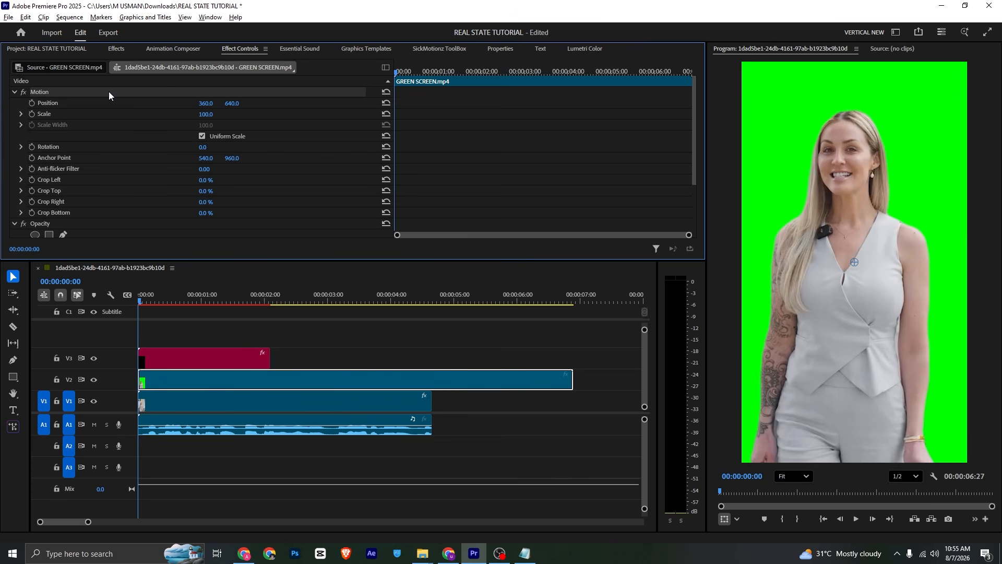
key("ctrl+v")
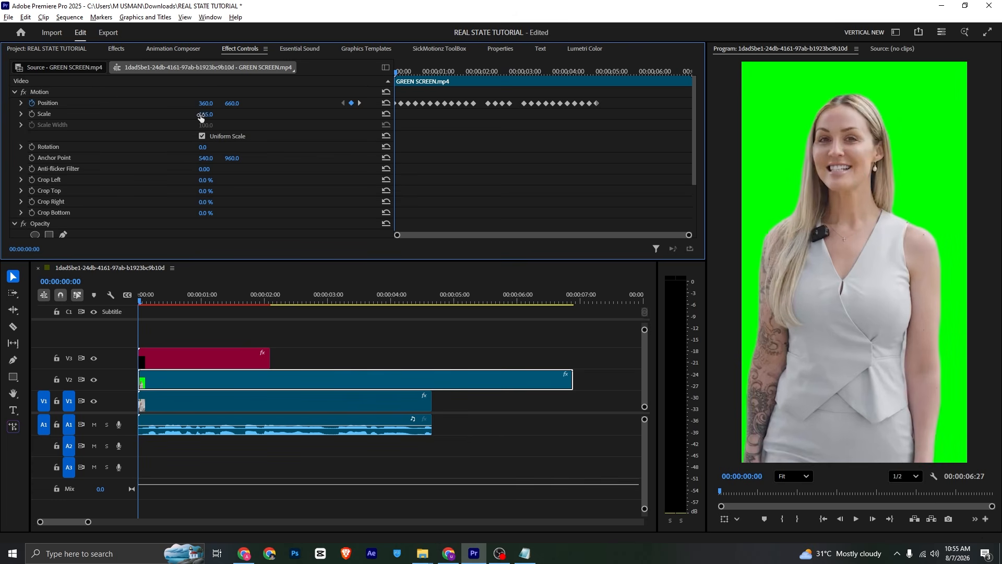
- Play the sequence from the start and trim the green-screen clip's end to match the V1 video clip
left_click(171, 402)
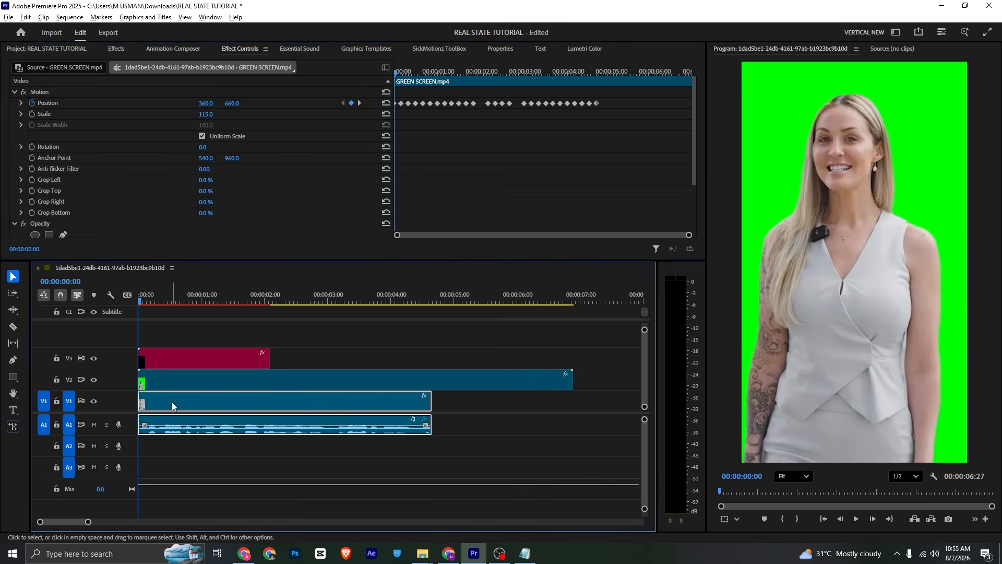
key("space")
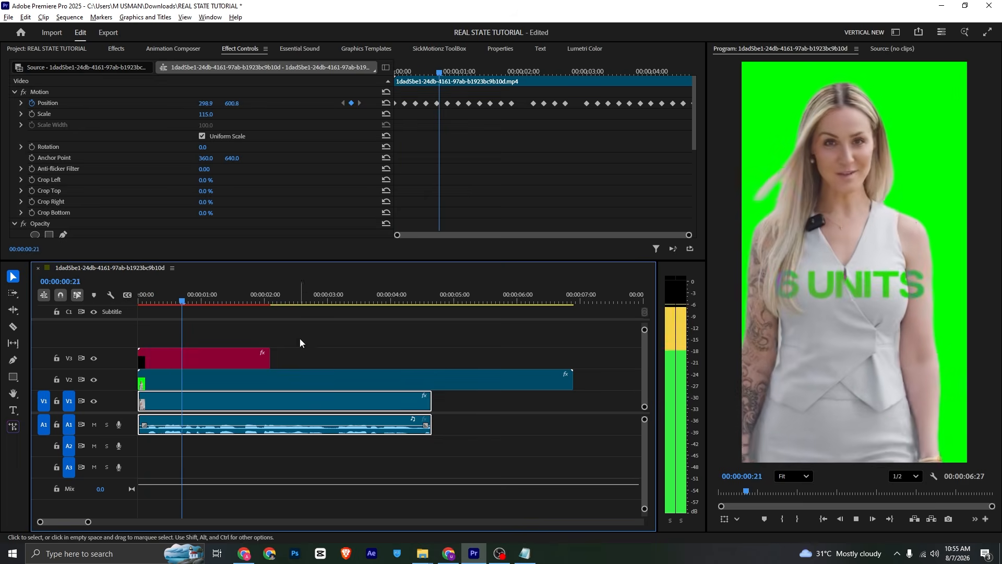
left_click_drag(572, 379, 440, 379)
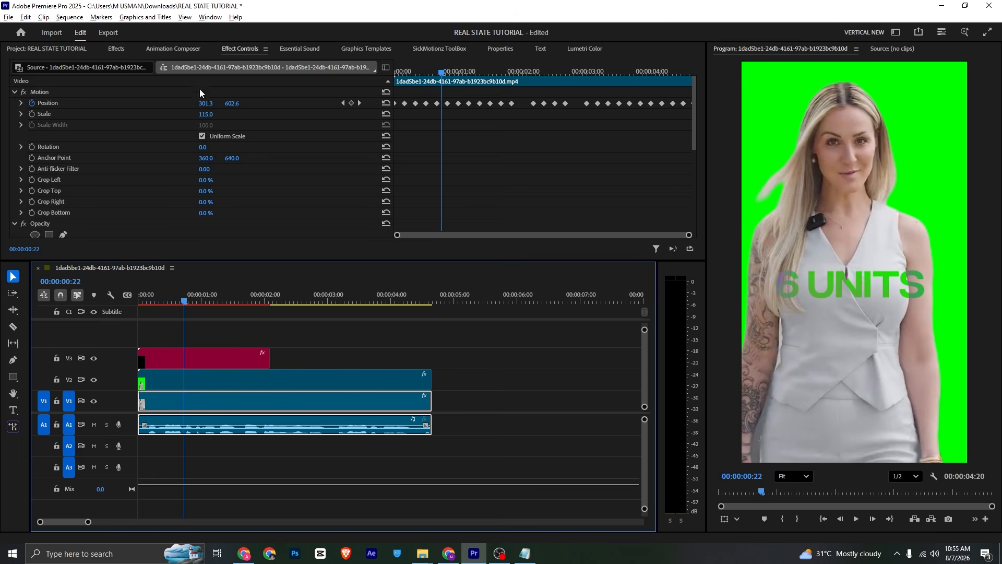
- Apply the Ultra Key effect to the green-screen clip on V2 and bring up its key settings
left_click(116, 48)
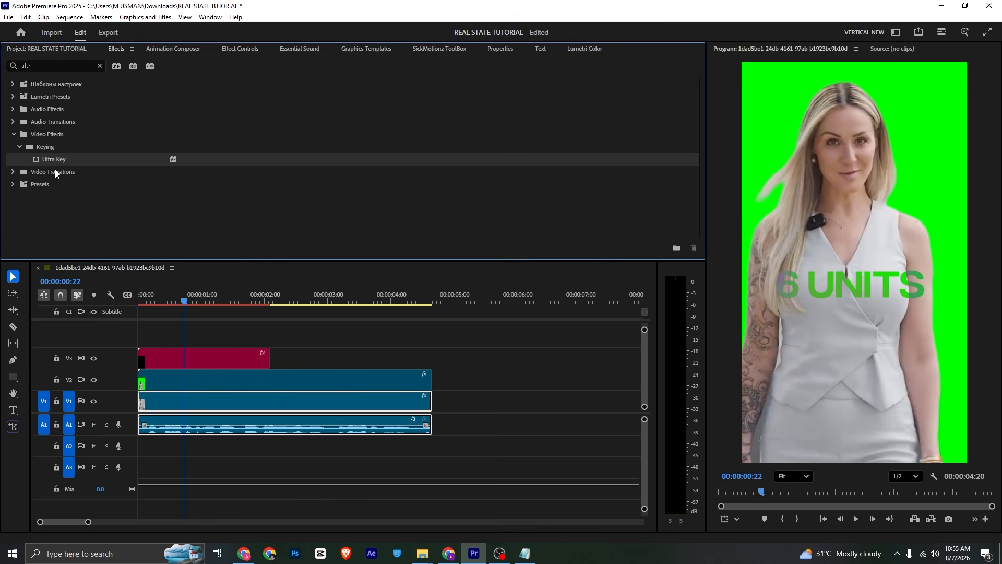
left_click_drag(58, 161, 175, 376)
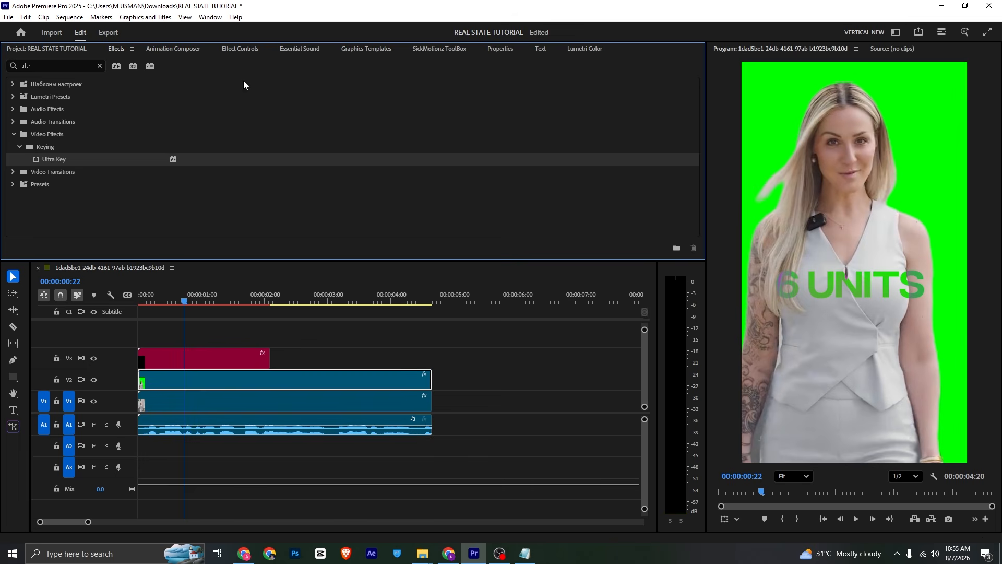
left_click(246, 52)
scroll(179, 139, "down", 5)
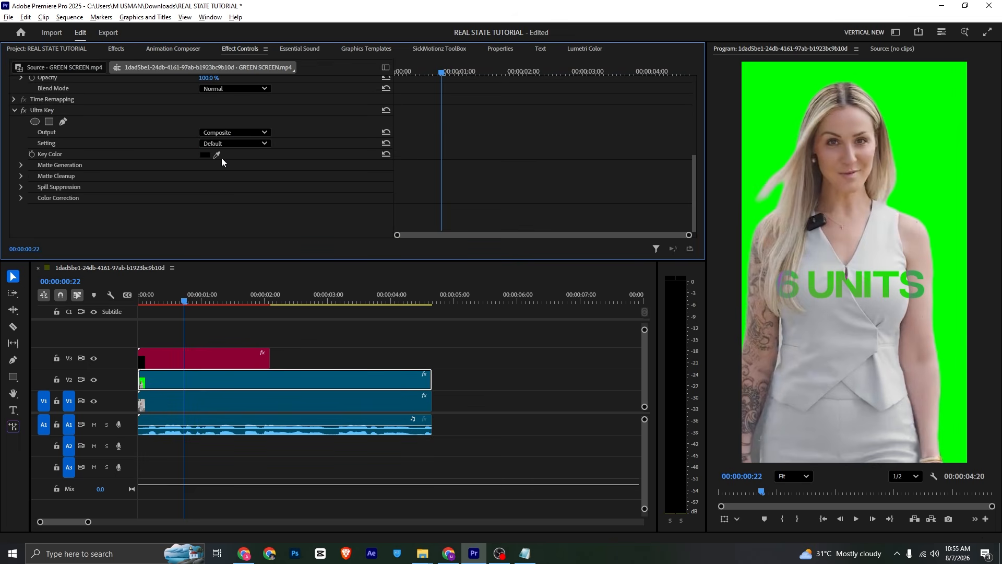
- Sample the green background of the green-screen clip as the Ultra Key key colour
left_click(217, 155)
left_click(750, 123)
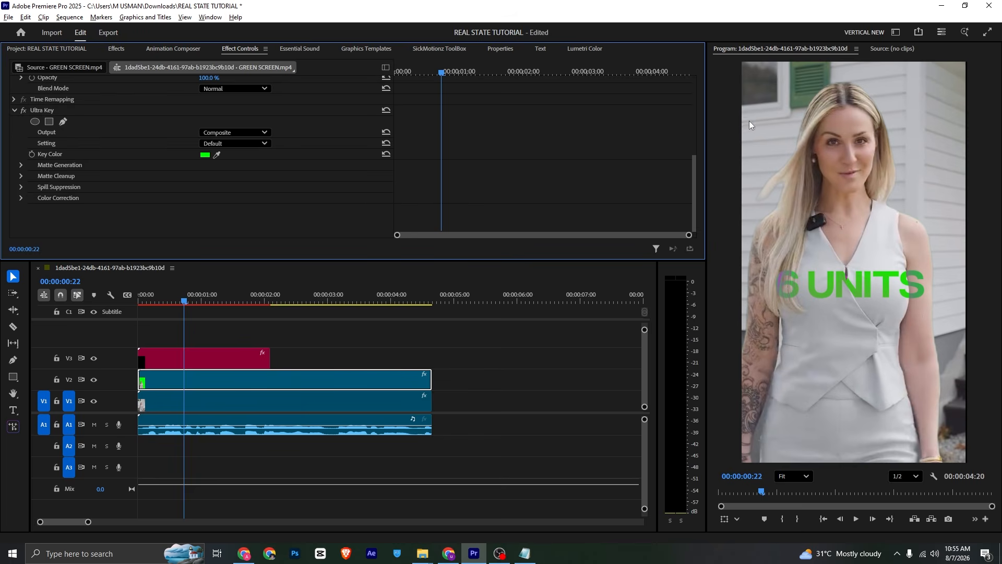
- Set the Motion scale to 100 for both the green-screen clip and the V1 video clip
scroll(146, 194, "up", 5)
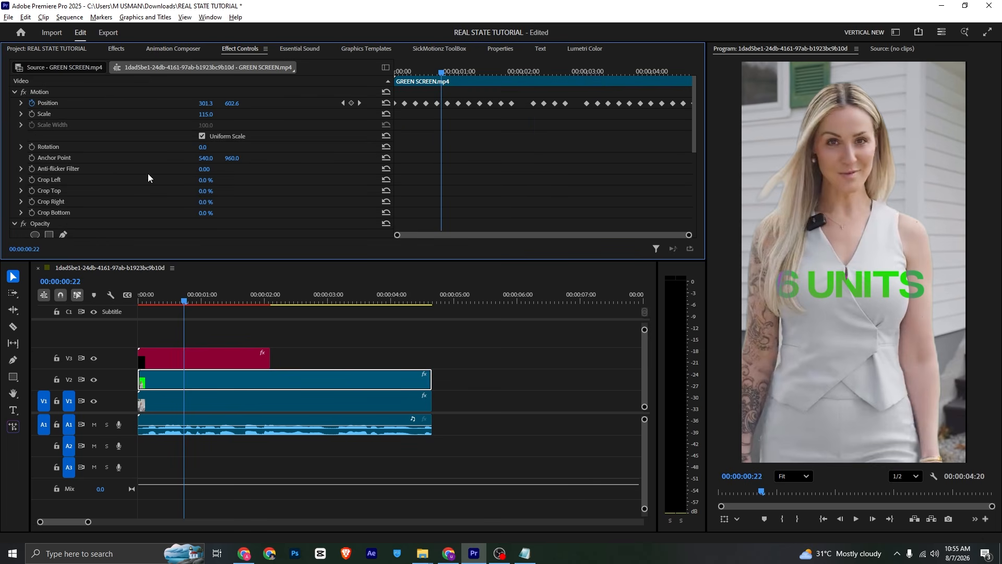
left_click(212, 114)
type("100")
key("Return")
left_click(155, 392)
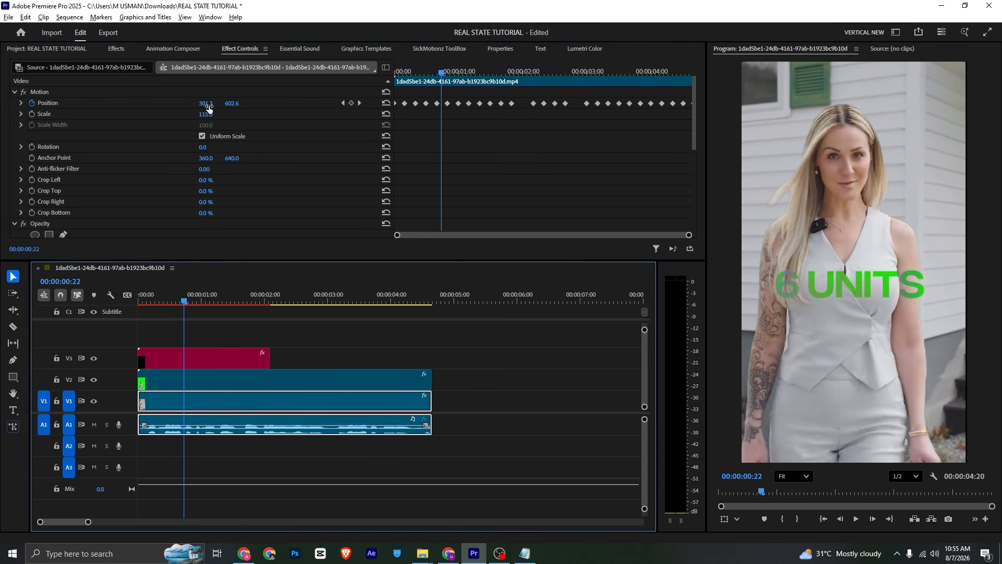
left_click(209, 114)
type("100")
key("Return")
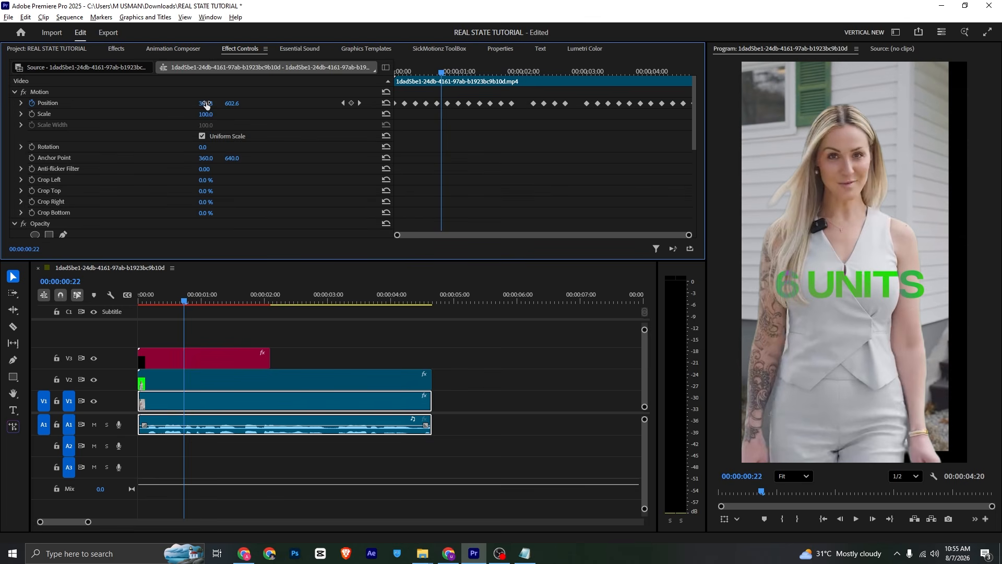
- Try shifting the V1 clip's horizontal position and undo the recent position and scale changes
left_click_drag(207, 105, 238, 105)
left_click_drag(430, 75, 388, 74)
key("ctrl+z")
key("ctrl+z")
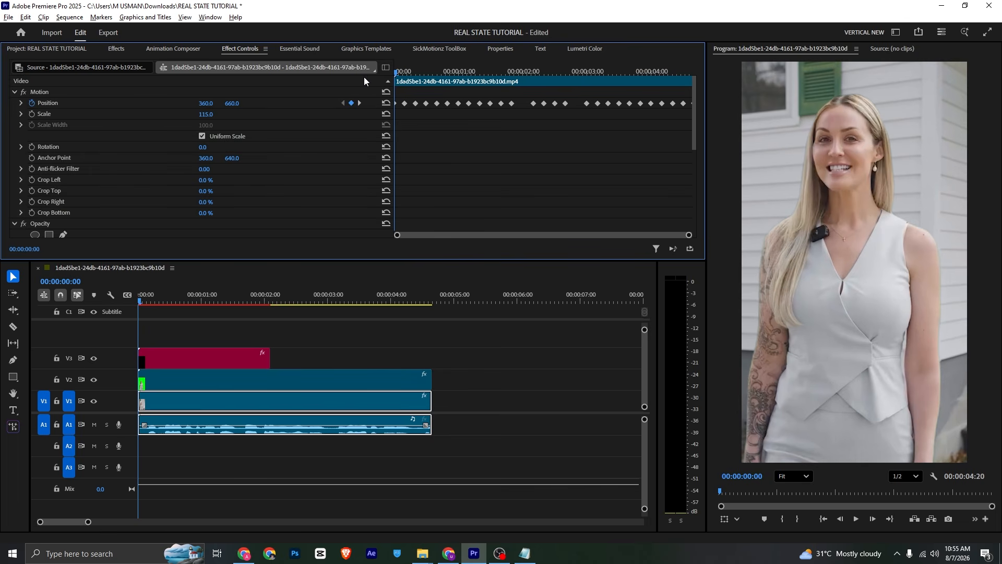
- Play the sequence from the start and compare the Motion settings of the green-screen clip and the V1 clip
key("space")
key("space")
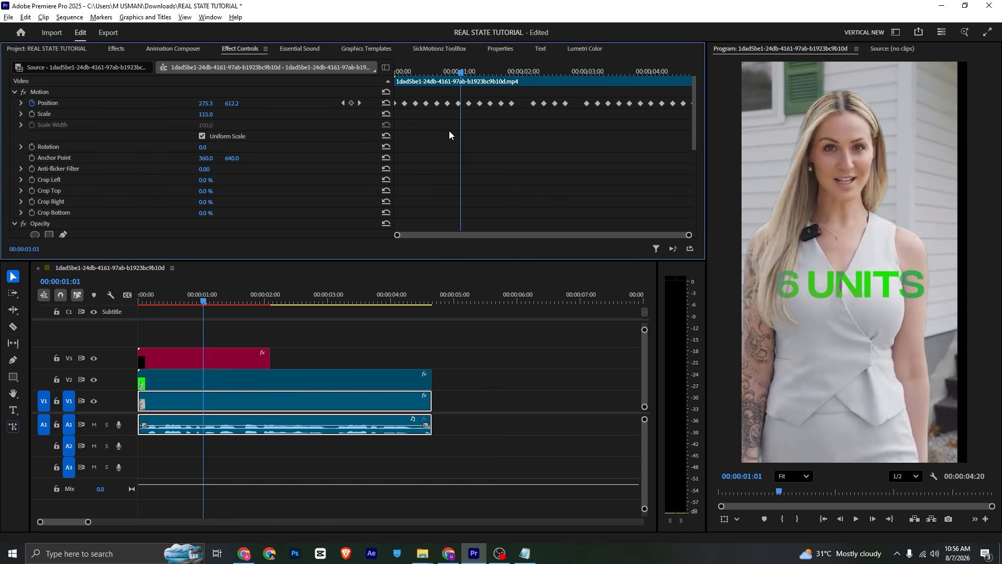
left_click(189, 385)
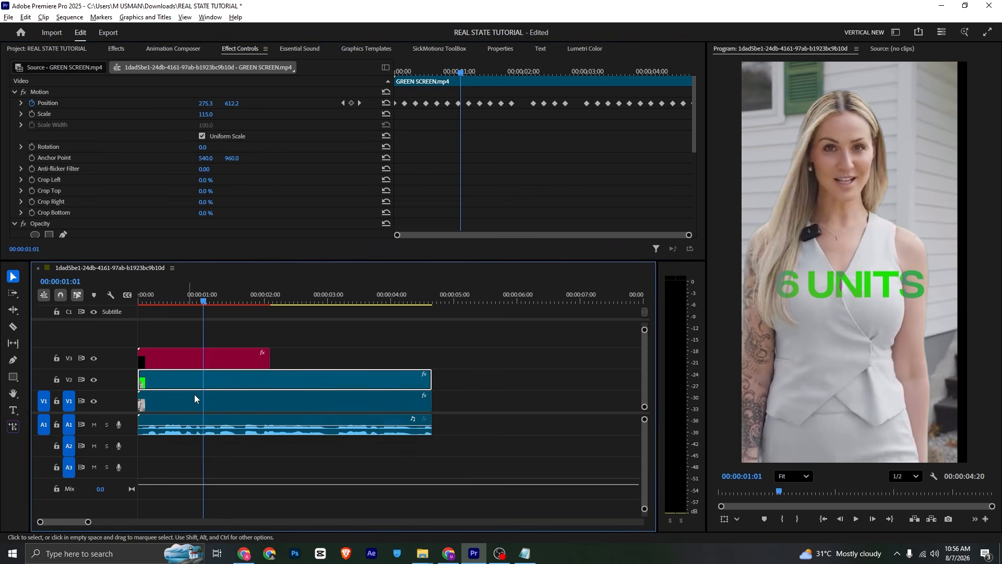
left_click(205, 401)
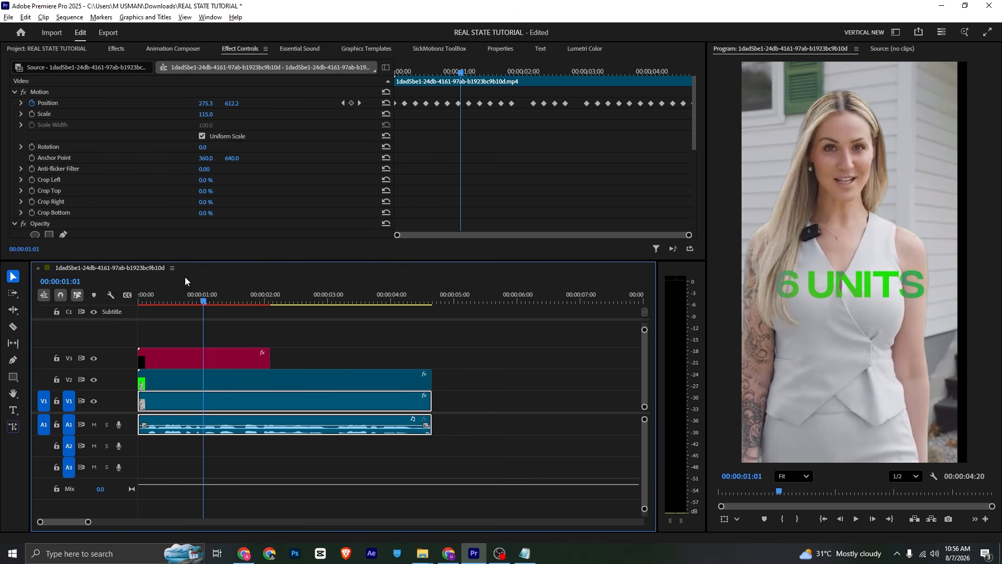
right_click(235, 402)
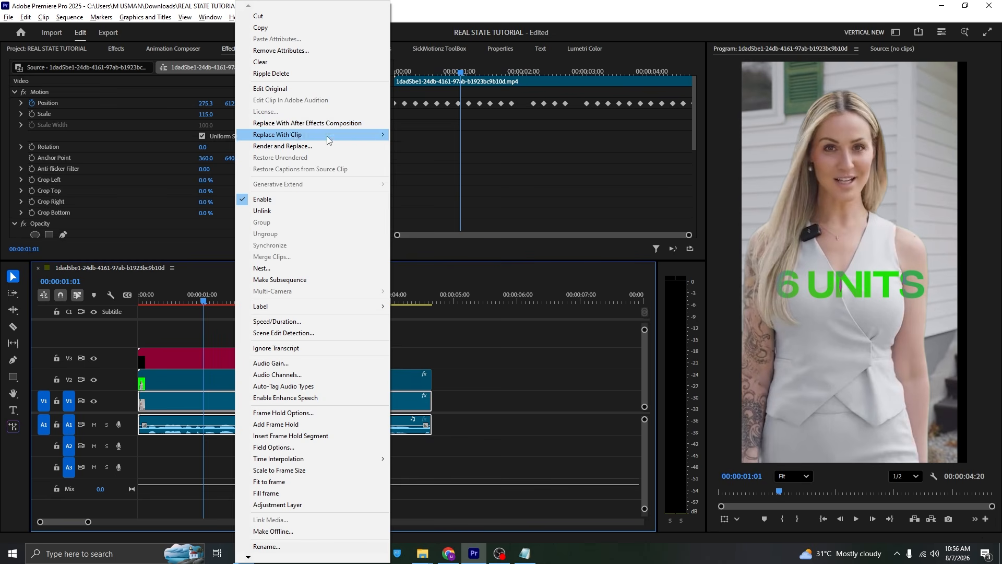
left_click(227, 310)
- Undo the edits back to before the green-screen clip was added and return the playhead to 00:00:00:00
left_click(260, 383)
key("Delete")
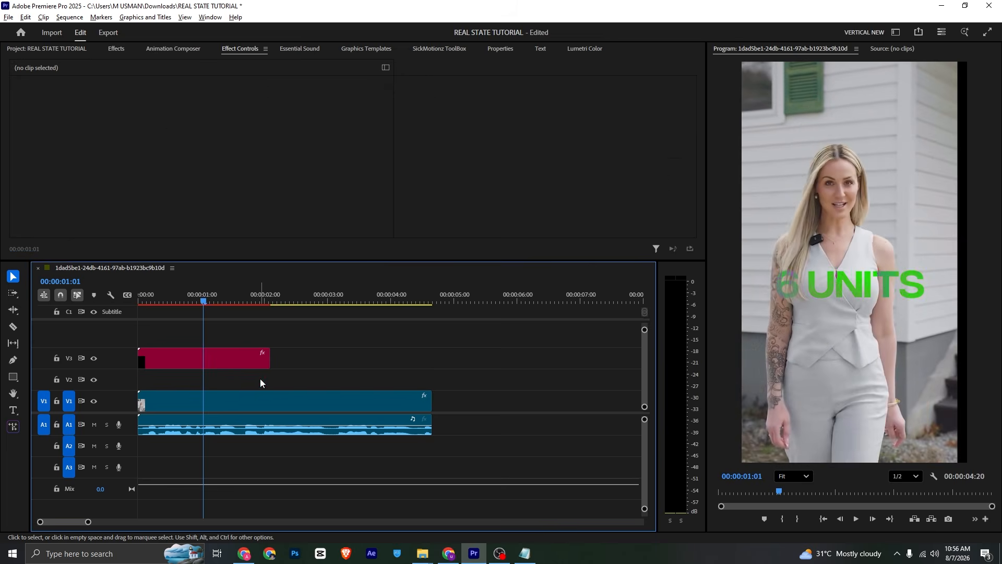
key("ctrl+z")
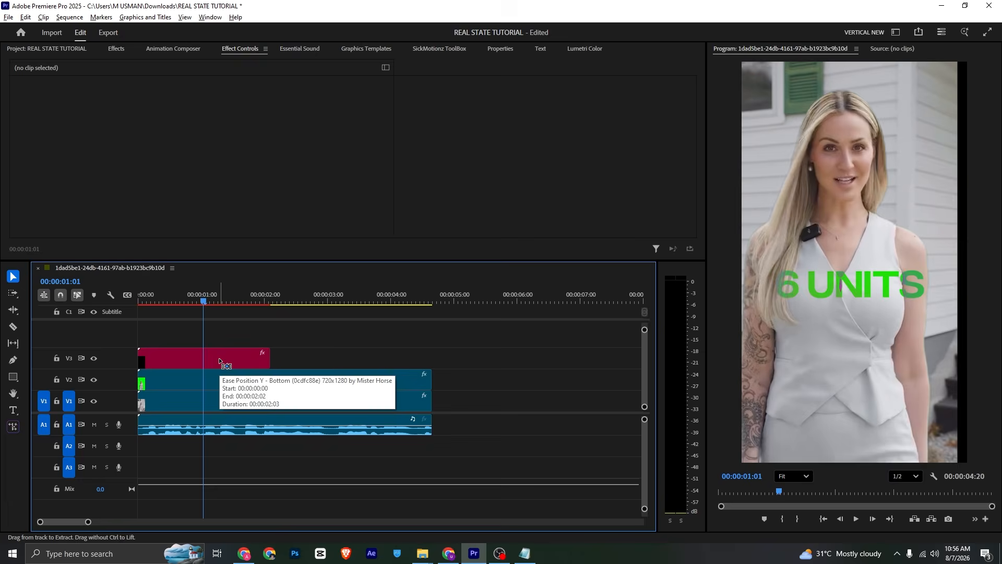
key("ctrl+shift+z")
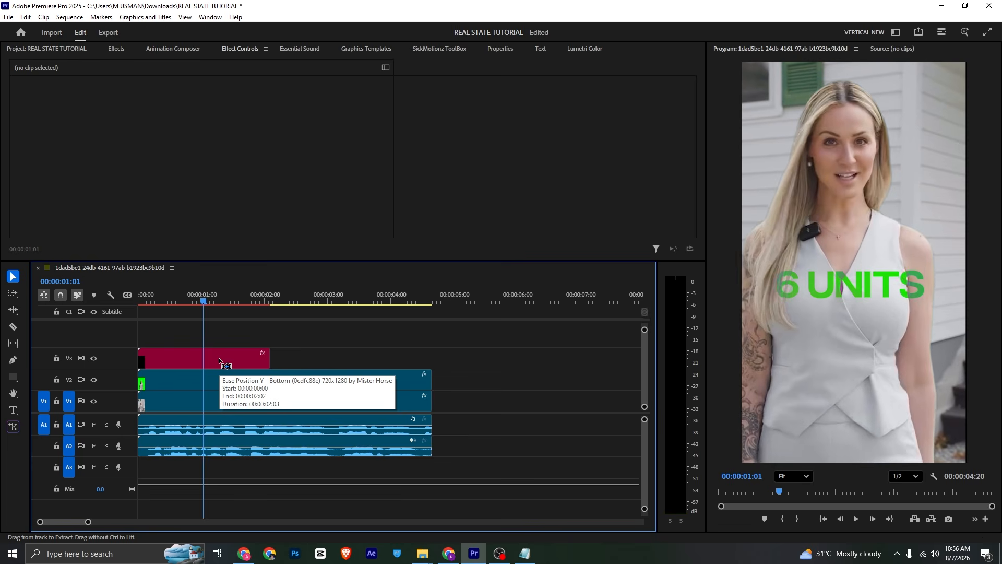
key("ctrl+z")
left_click(156, 300)
left_click_drag(156, 300, 136, 297)
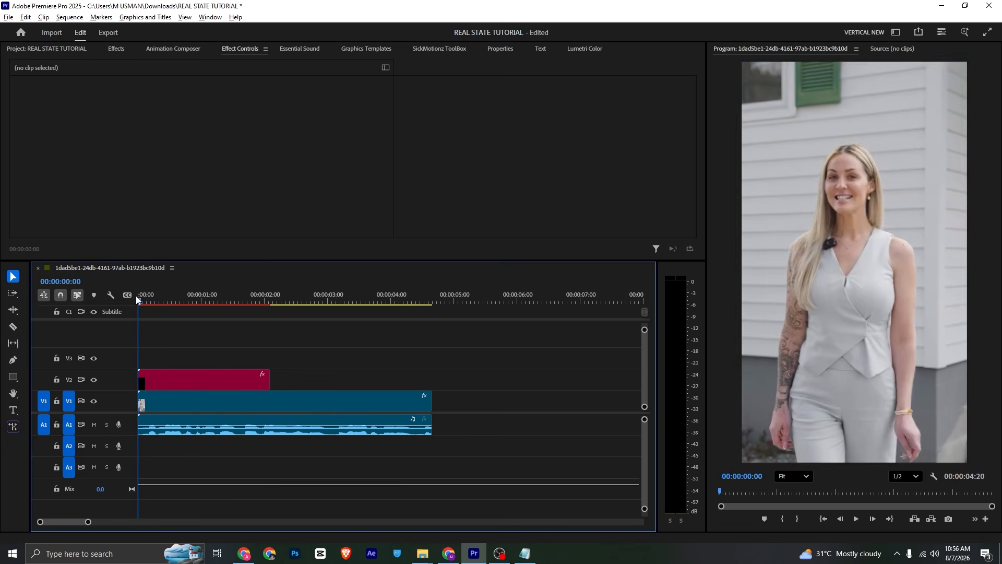
- Move the title clip up to V3 and duplicate the V1 video clip onto V2
left_click_drag(187, 383, 191, 360)
left_click(185, 399)
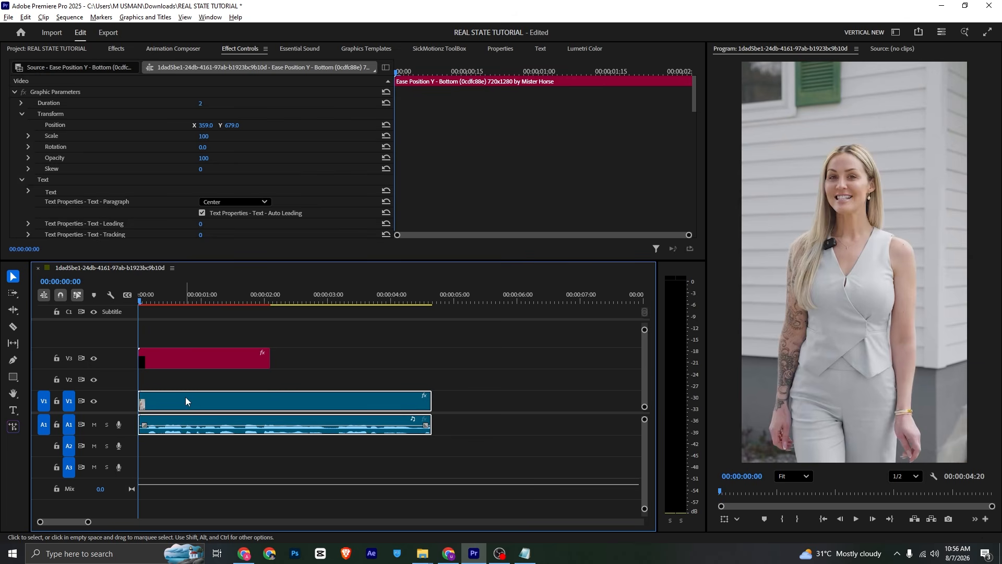
left_click_drag(188, 400, 189, 381)
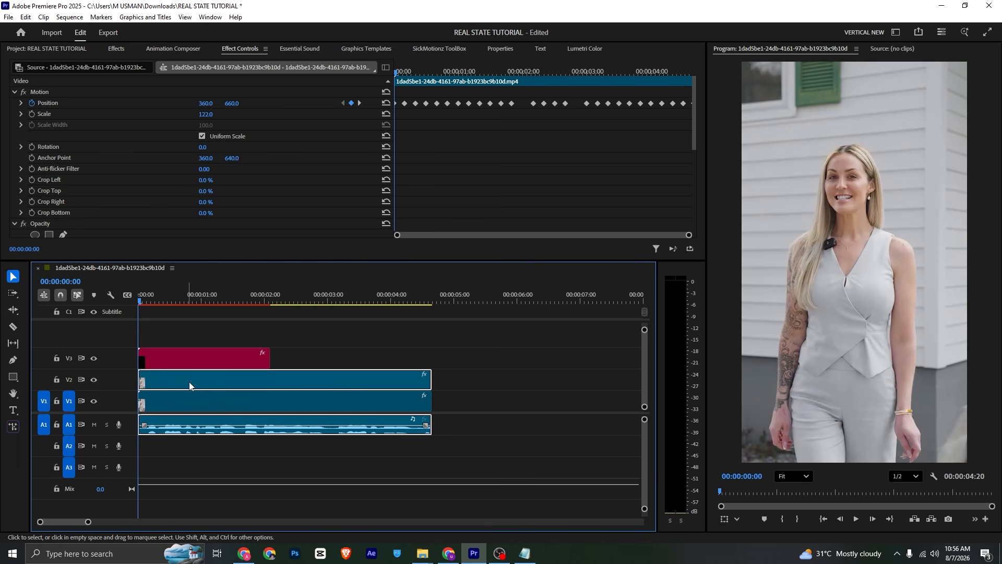
- Replace the duplicated clip on V2 with an After Effects composition
right_click(202, 379)
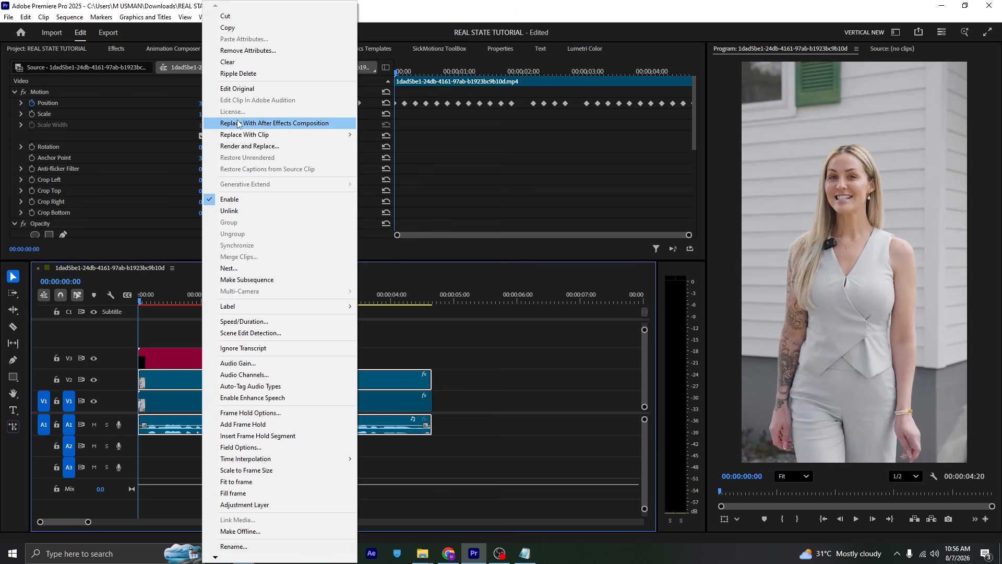
left_click(255, 125)
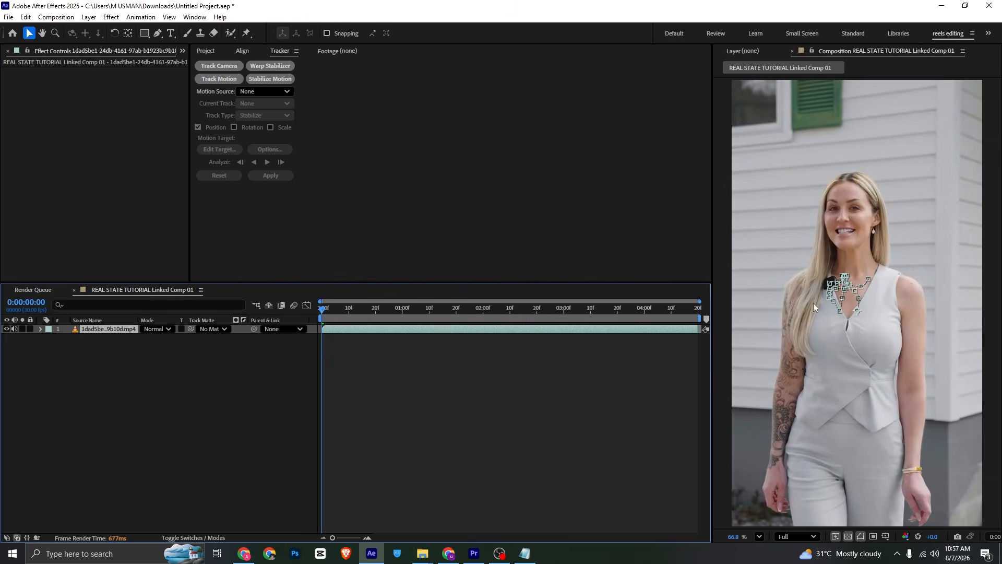
- In After Effects, open the video layer and use the Roto Brush to select the woman's body, hair and both arms
left_click(164, 383)
left_click(123, 326)
left_click(231, 35)
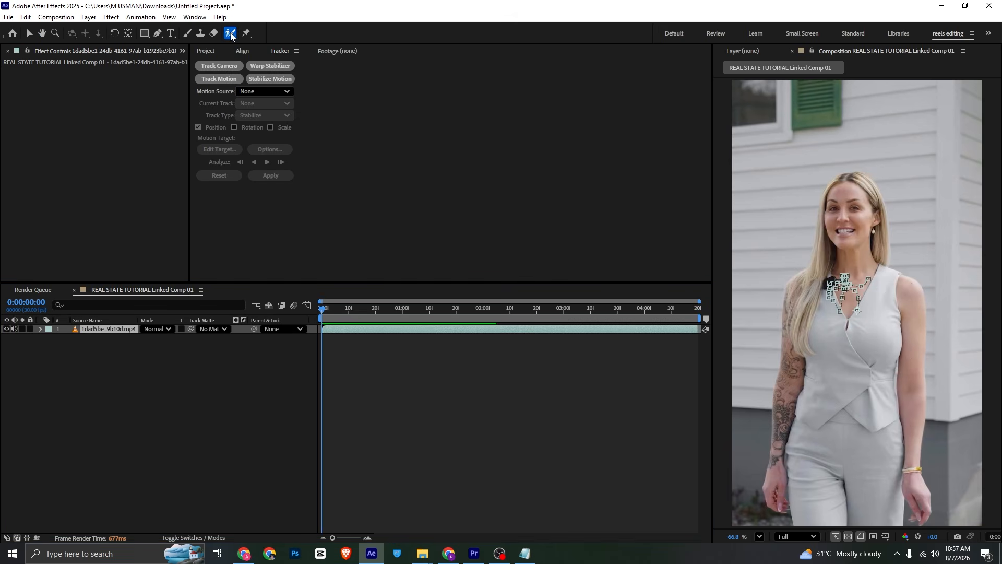
double_click(851, 261)
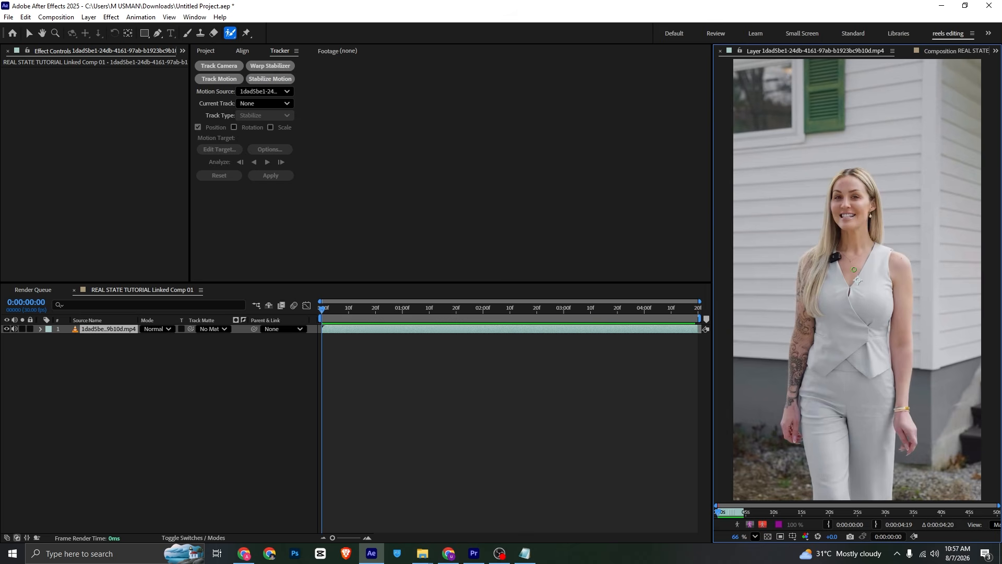
left_click_drag(849, 188, 835, 457)
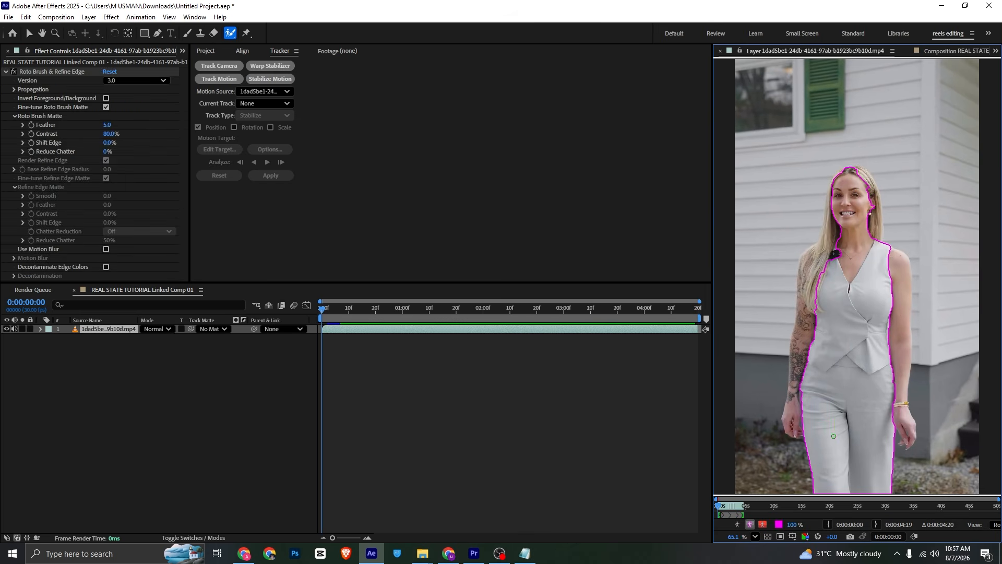
left_click_drag(822, 259, 786, 426)
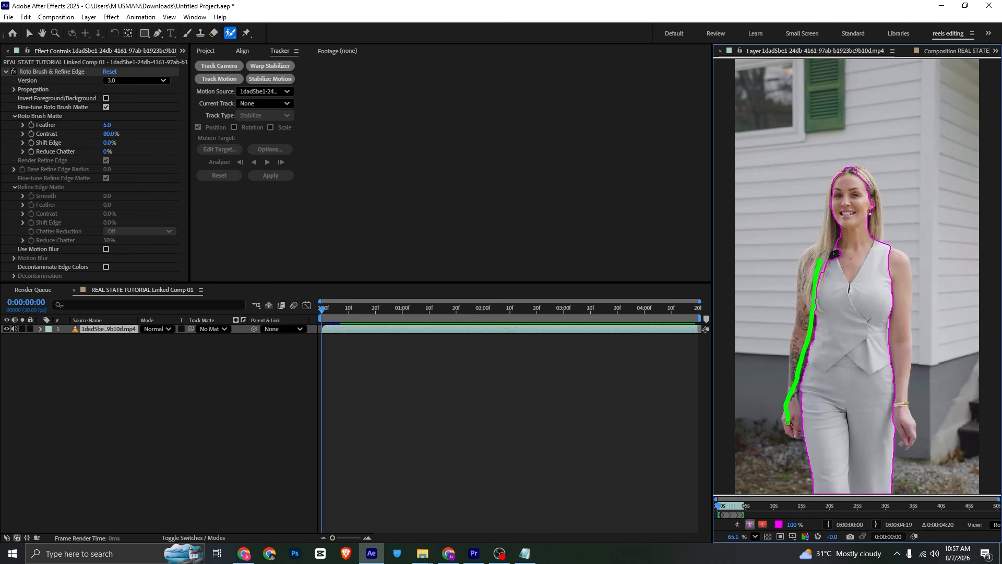
mouse_move(801, 292)
left_mouse_down()
mouse_move(804, 267)
mouse_move(832, 236)
left_mouse_up()
left_click_drag(833, 197, 830, 230)
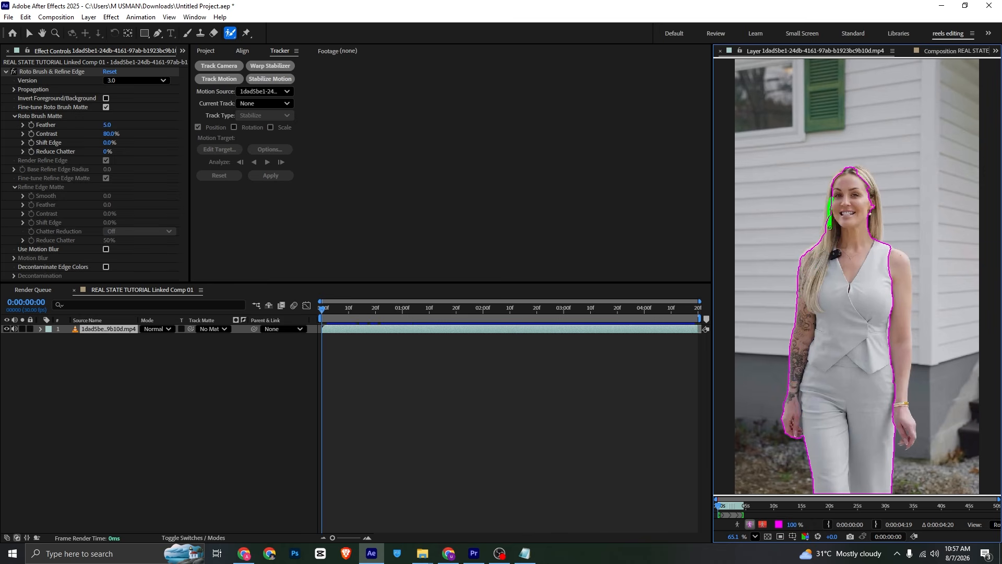
mouse_move(892, 260)
left_mouse_down()
mouse_move(907, 293)
mouse_move(906, 442)
left_mouse_up()
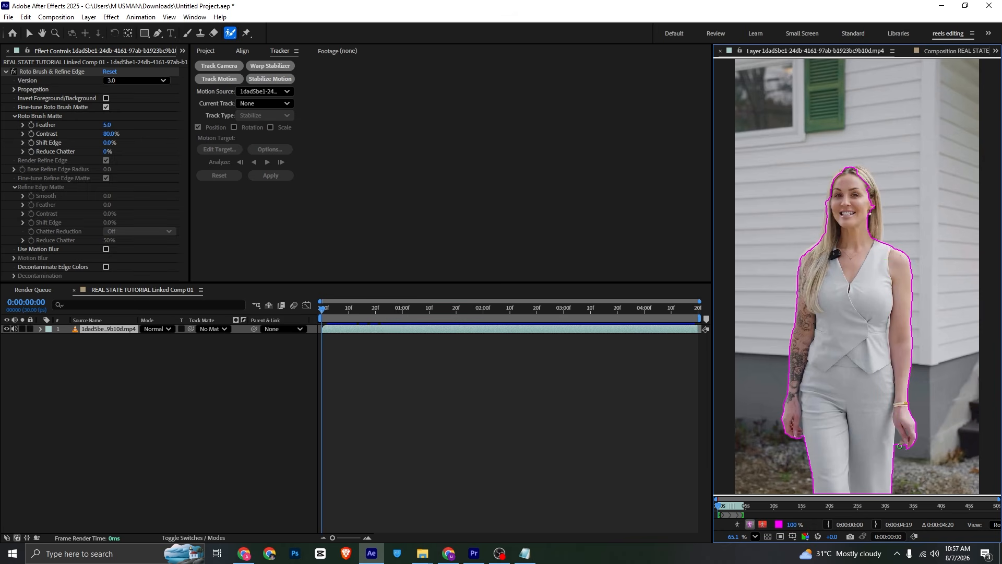
- Refine the Roto Brush selection by subtracting the background beside her hand and adding the missing hair around her head
scroll(899, 446, "up", 3)
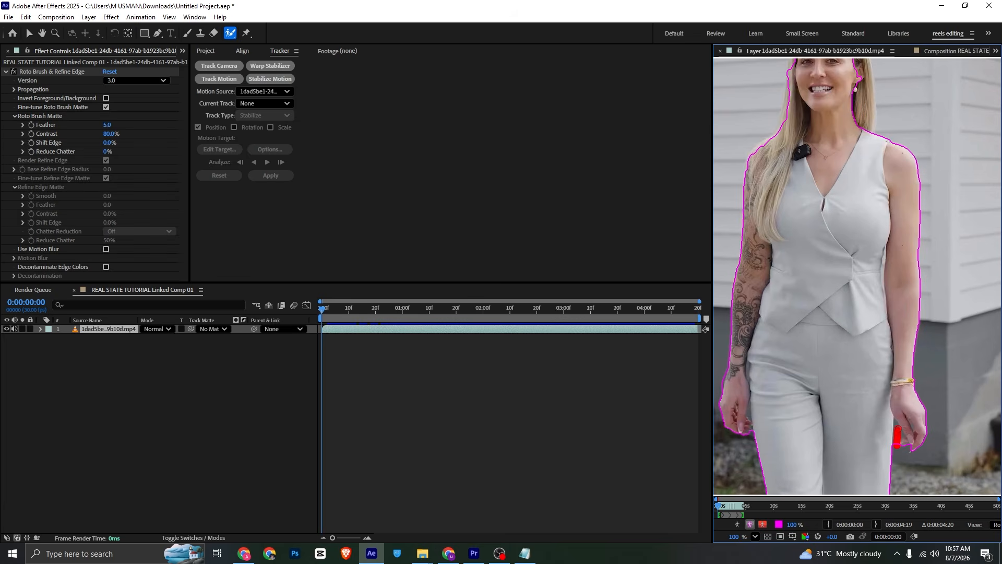
left_click_drag(898, 445, 898, 446)
scroll(730, 298, "down", 2)
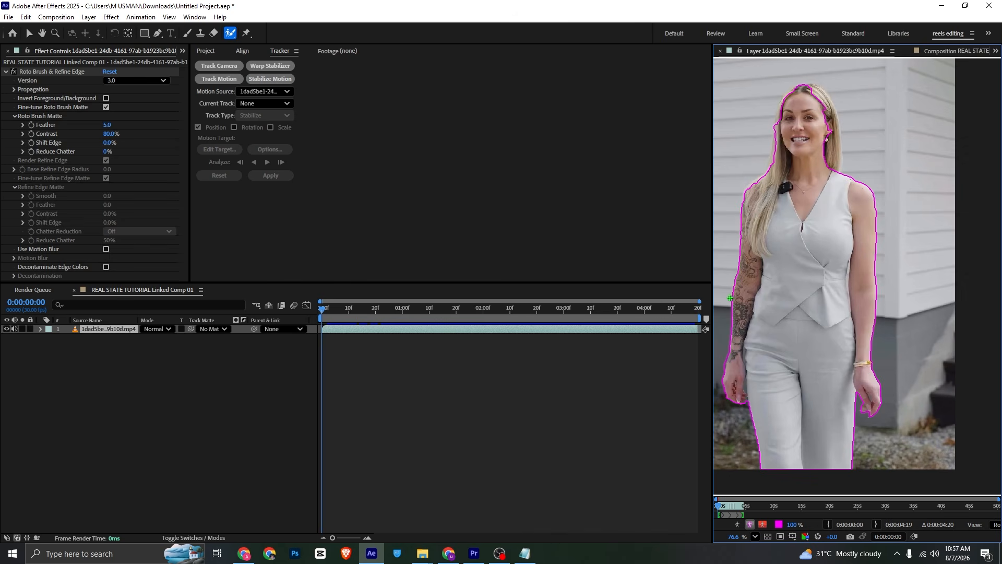
left_click_drag(836, 135, 838, 162)
left_click_drag(812, 89, 835, 119)
mouse_move(797, 90)
left_mouse_down()
mouse_move(776, 121)
mouse_move(803, 88)
left_mouse_up()
scroll(841, 324, "down", 3)
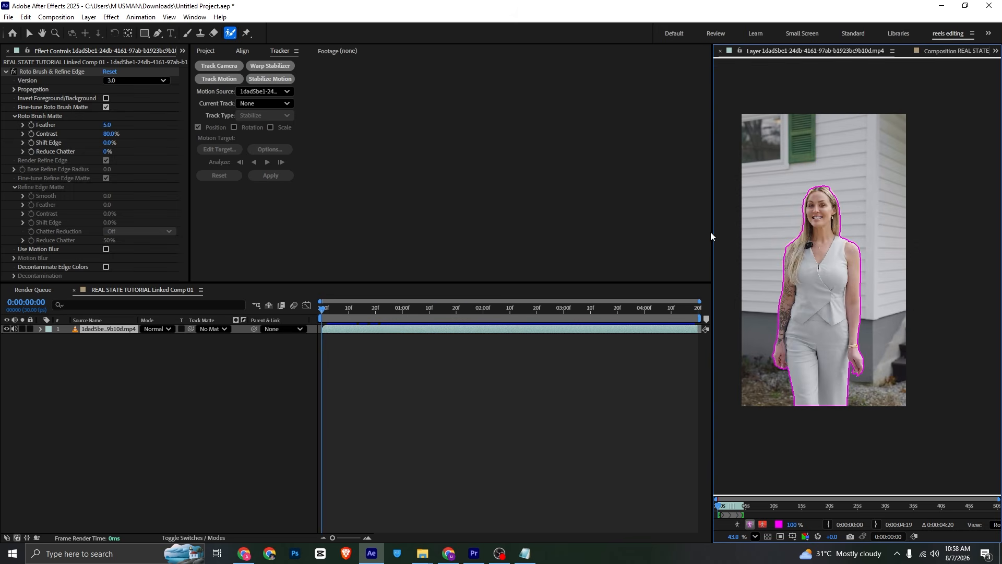
- Widen the layer viewer, start freezing the Roto Brush matte, and stop the process partway
left_click_drag(712, 231, 493, 231)
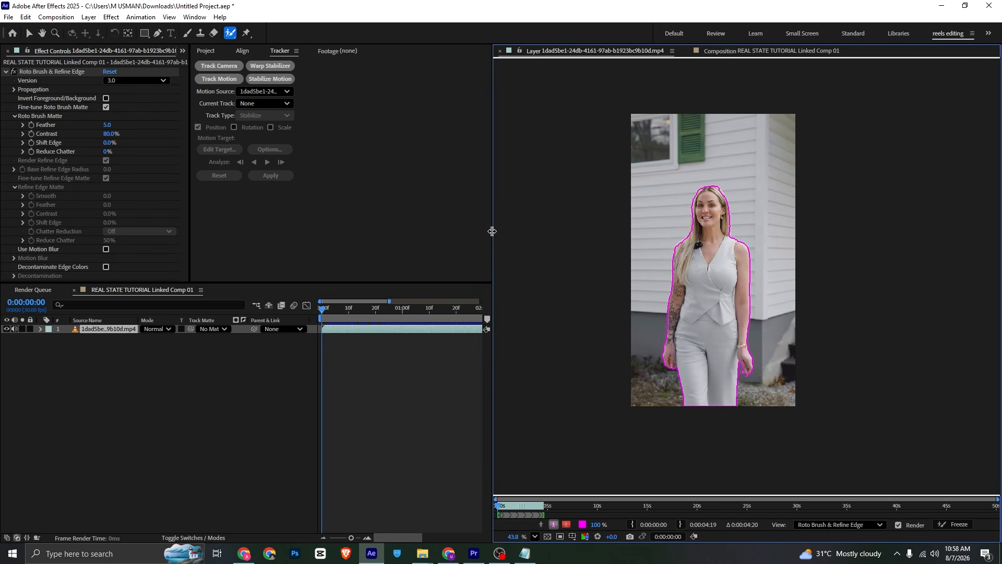
left_click(954, 525)
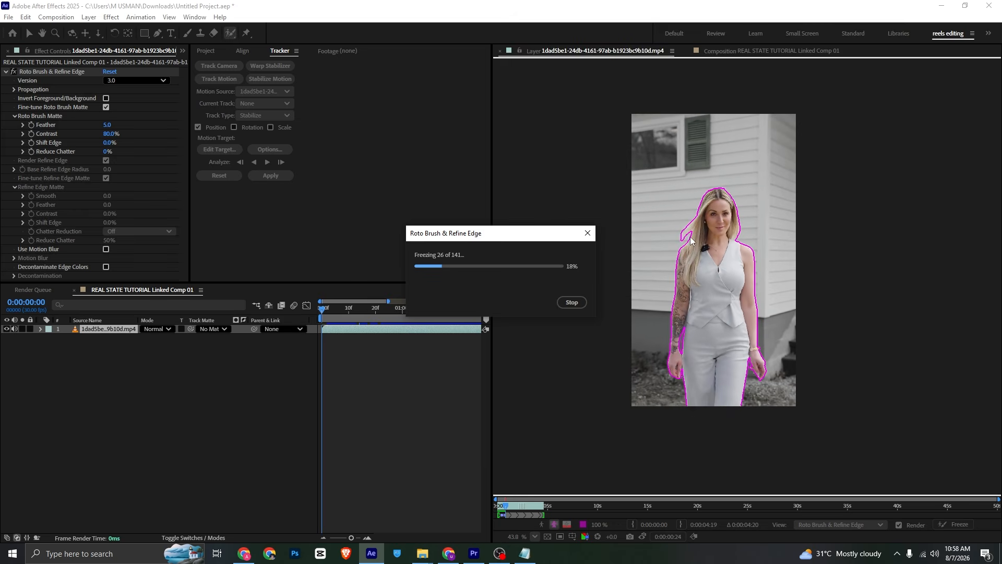
left_click(572, 302)
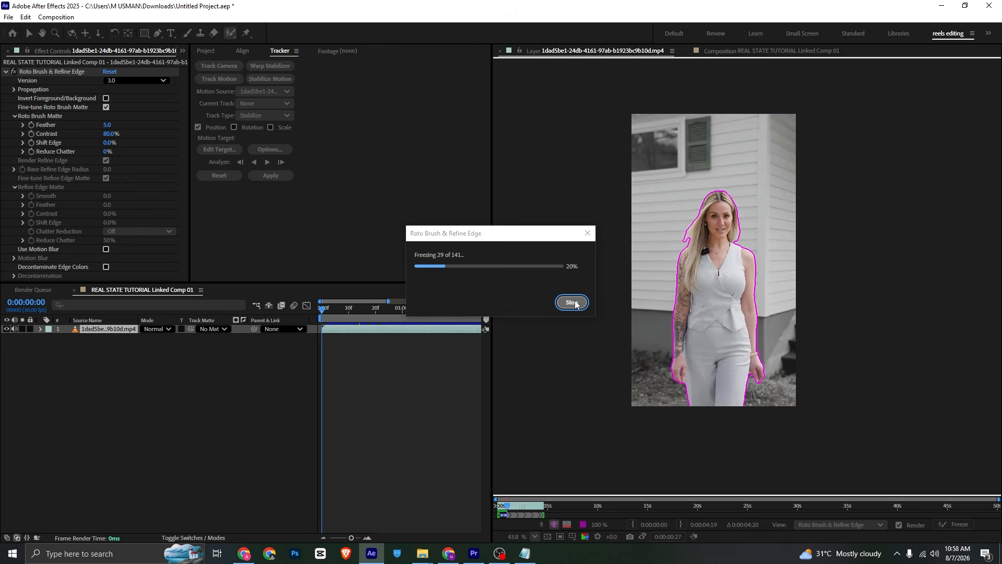
- Check the cut-out in the linked composition, then switch back to Premiere Pro and scrub the first frames
left_click(705, 54)
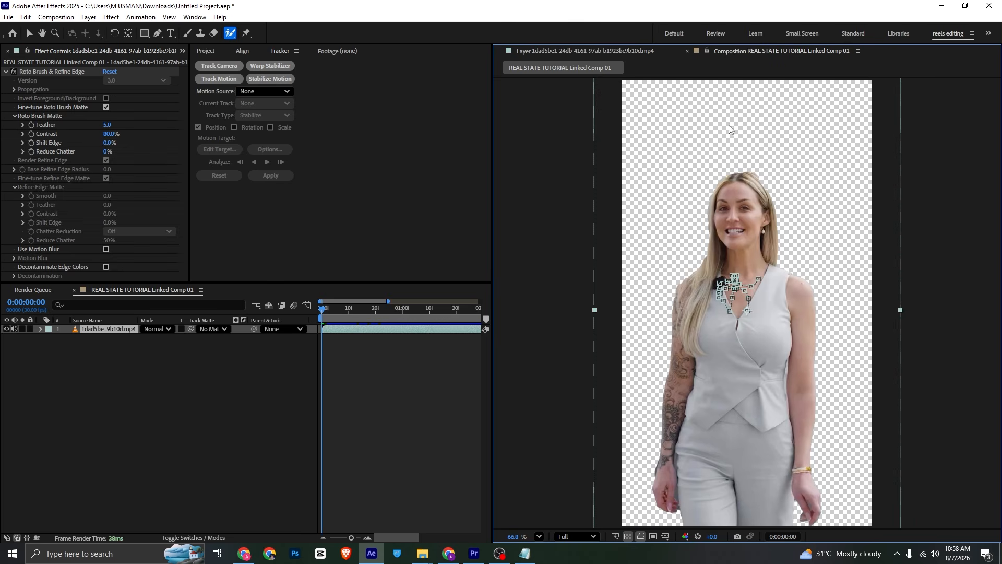
left_click_drag(332, 312, 341, 317)
left_click(474, 553)
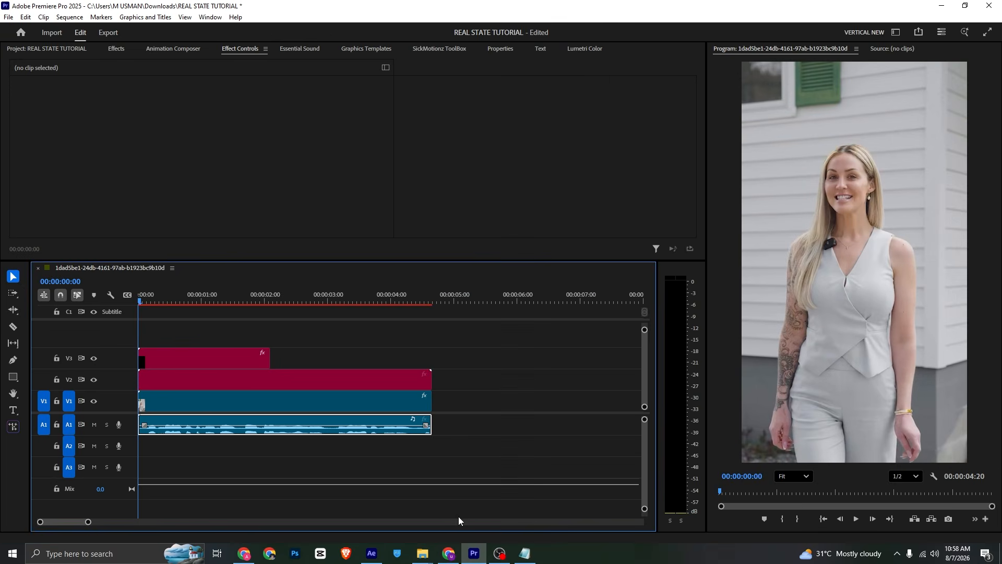
left_click(146, 299)
left_click_drag(146, 299, 147, 335)
- Swap the track order so the rotoscoped composition is on V3 and the title clip is on V2
left_click(169, 360)
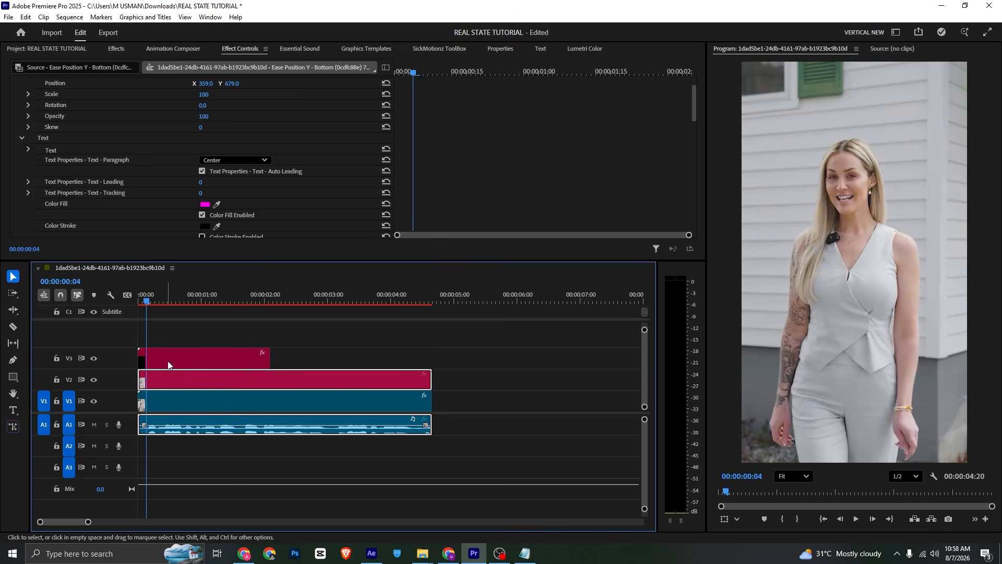
mouse_move(172, 380)
left_mouse_down()
mouse_move(170, 338)
mouse_move(172, 380)
left_mouse_up()
left_click_drag(176, 338, 179, 360)
left_click(176, 377)
- At 00:00:00:14, raise the title's vertical Motion position so the text sits behind the top of the woman's head
mouse_move(165, 300)
left_mouse_down()
mouse_move(175, 299)
mouse_move(167, 300)
left_mouse_up()
scroll(183, 160, "down", 10)
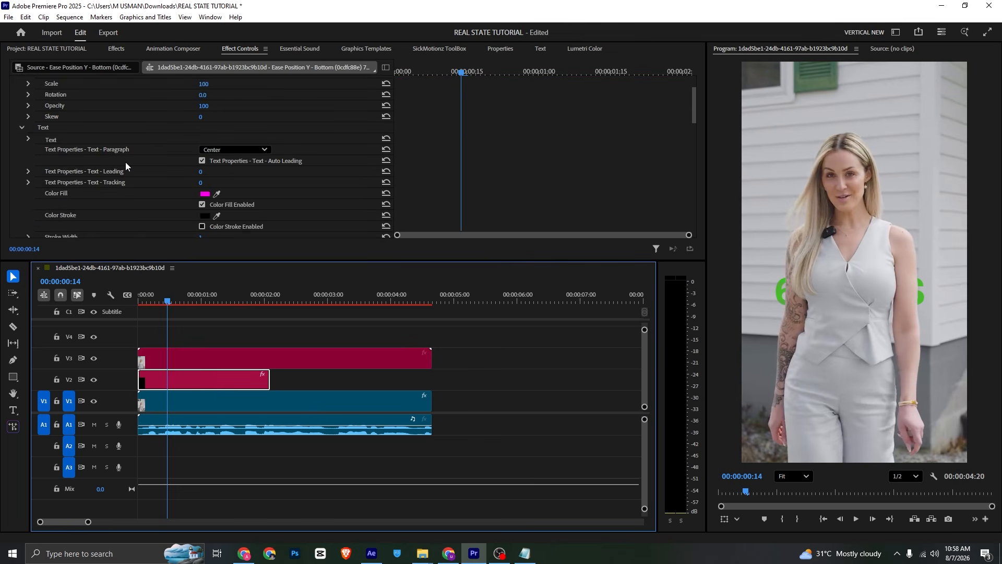
scroll(144, 167, "down", 10)
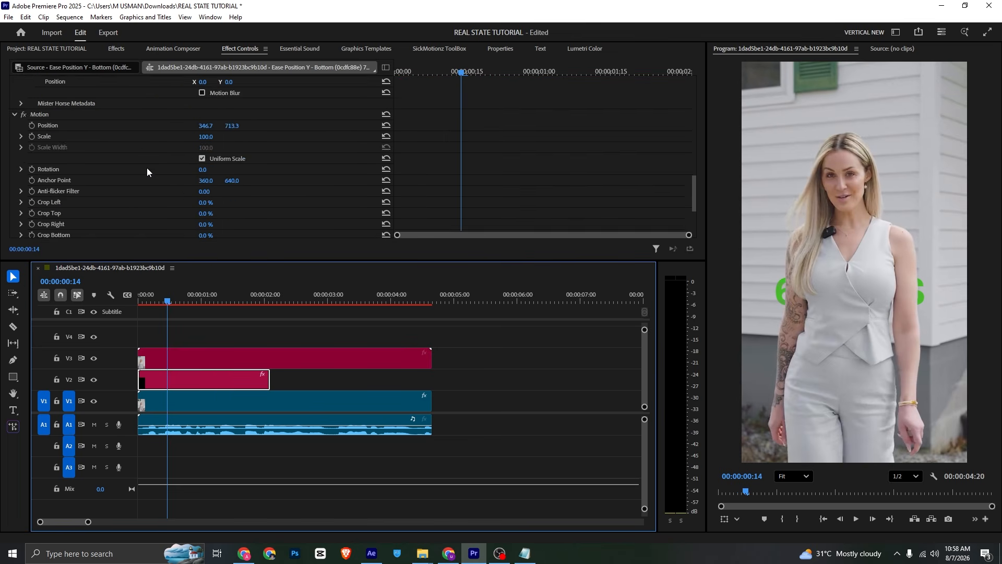
left_click_drag(232, 126, 318, 157)
scroll(71, 142, "down", 5)
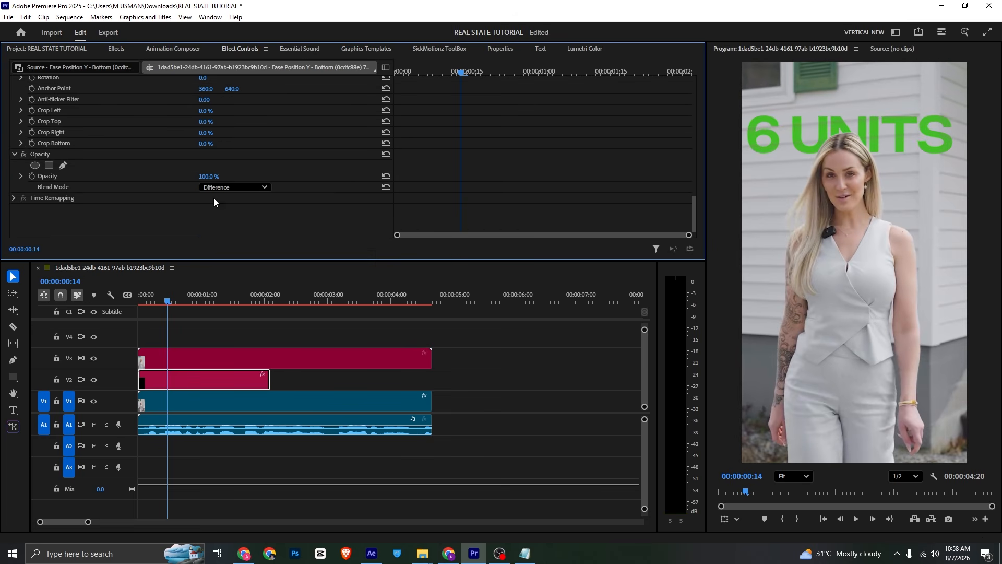
- Set the 6 UNITS title's colour fill to white (FFFFFF), save the project, and preview the title at 00:00:00:23
left_click(501, 49)
scroll(67, 159, "down", 8)
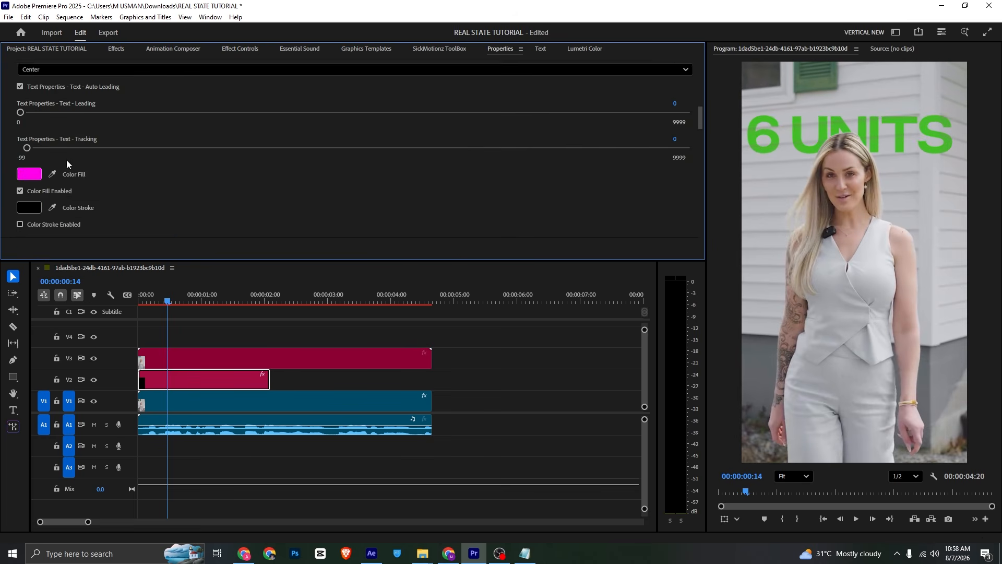
left_click(30, 101)
left_click(377, 329)
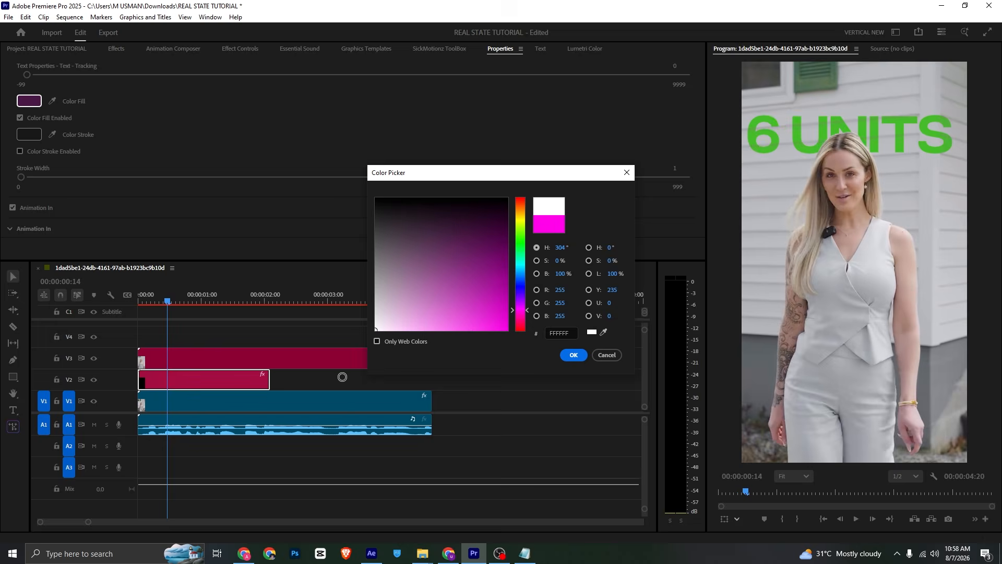
left_click(573, 355)
key("ctrl+s")
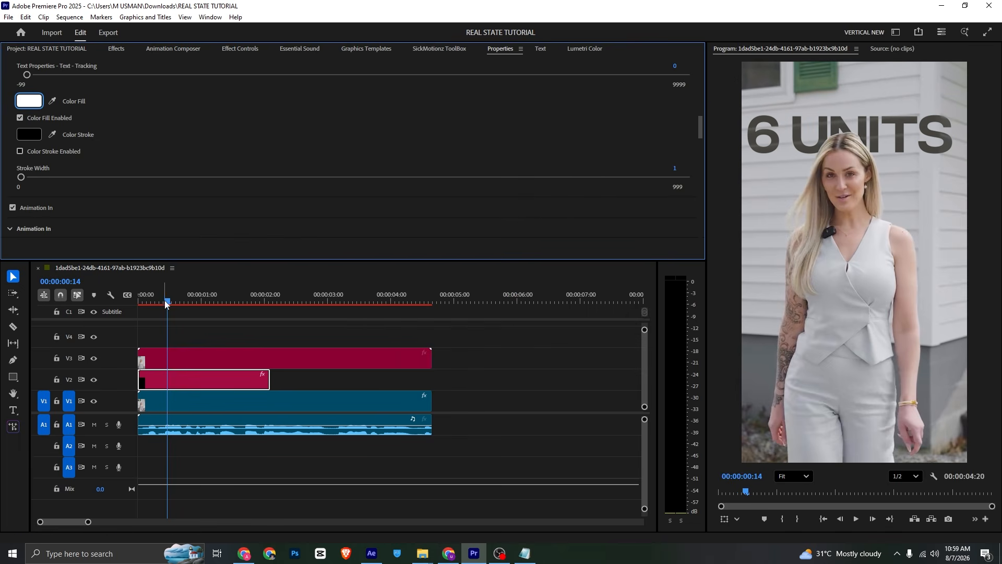
left_click(182, 302)
mouse_move(180, 302)
left_mouse_down()
mouse_move(218, 308)
mouse_move(187, 309)
left_mouse_up()
left_click(283, 339)
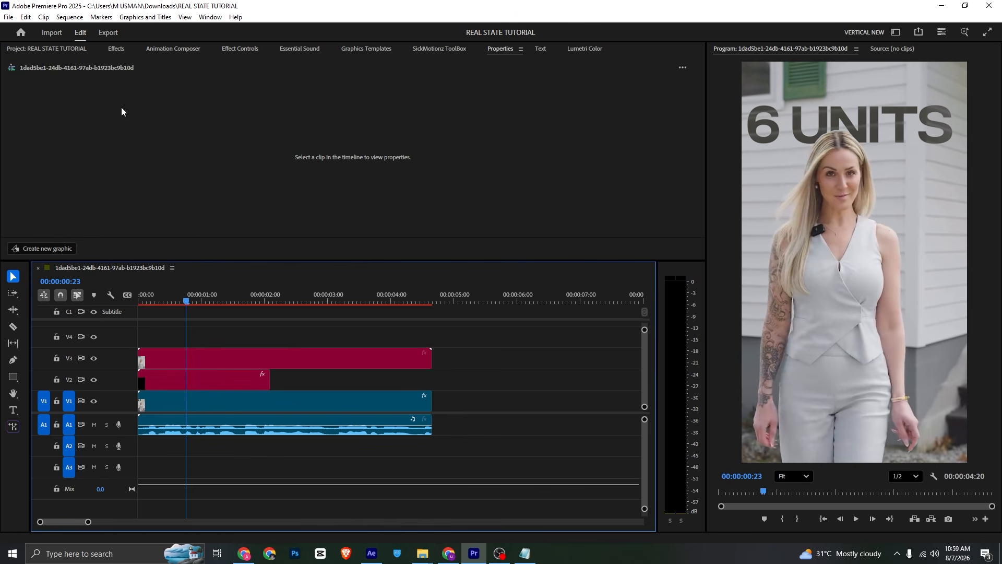
- Add the Static Shine Text Effect graphics template to V4 at the start of the sequence
left_click(117, 48)
left_click(100, 66)
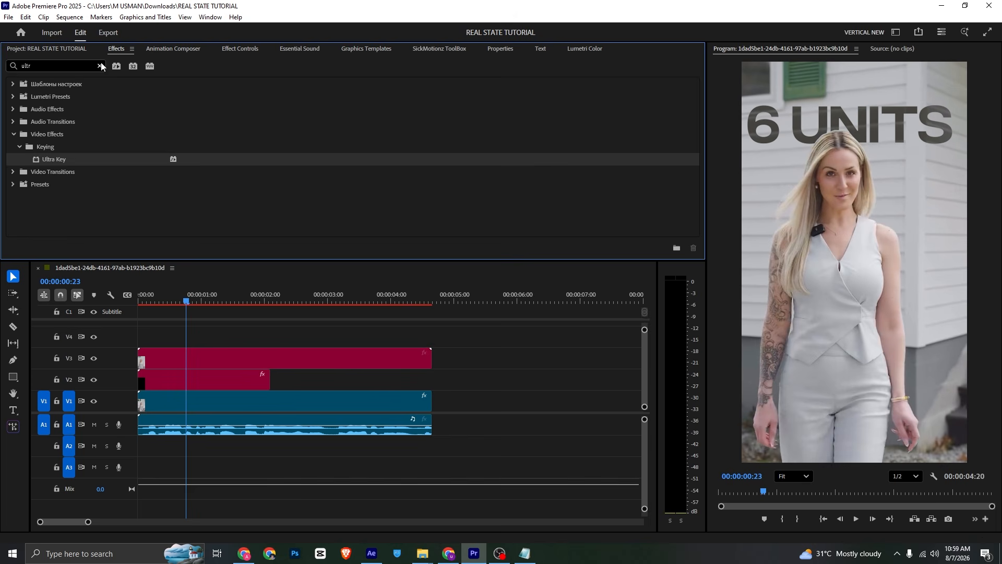
left_click(231, 52)
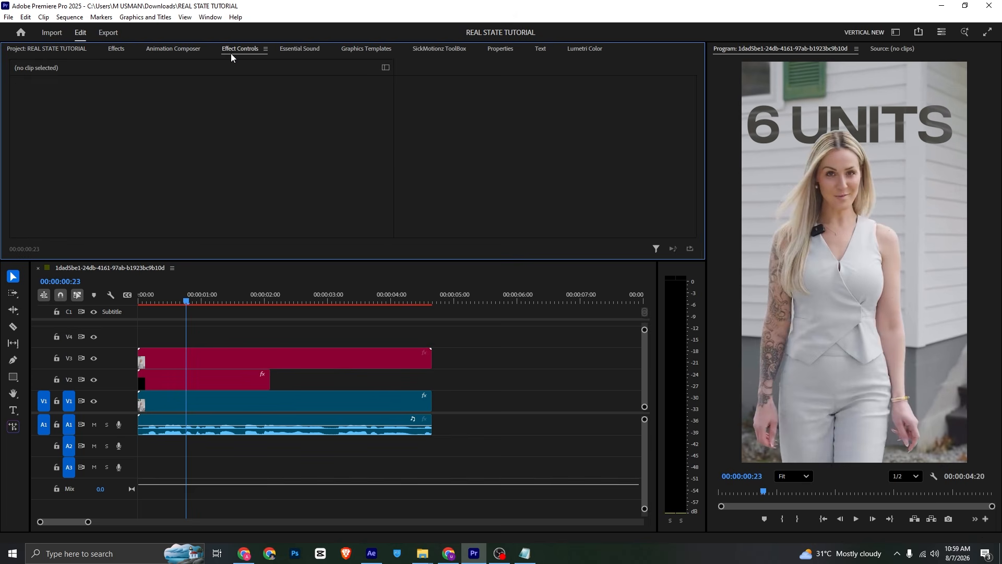
left_click(483, 48)
left_click(454, 43)
left_click(371, 49)
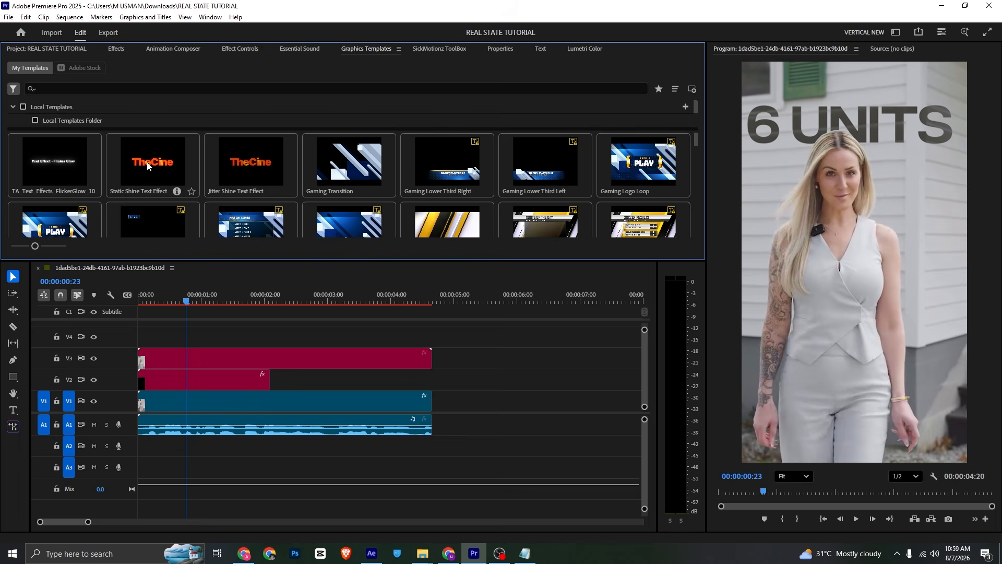
scroll(139, 166, "down", 3)
left_click_drag(139, 166, 134, 338)
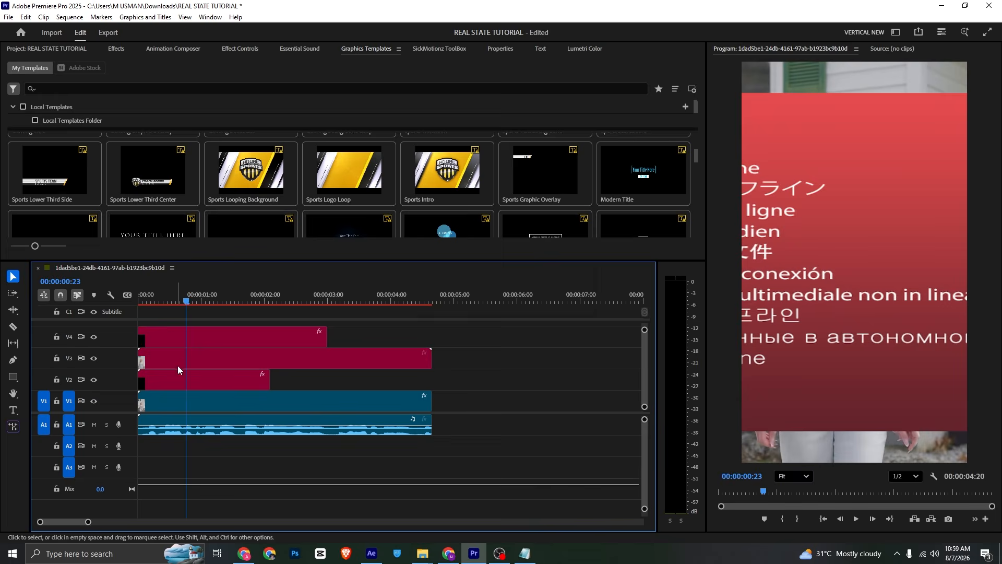
- At 00:00:00:28, delete the 6 UNITS title from V2 and move the Static Shine Text Effect clip into its place
left_click_drag(185, 298, 197, 299)
left_click(189, 355)
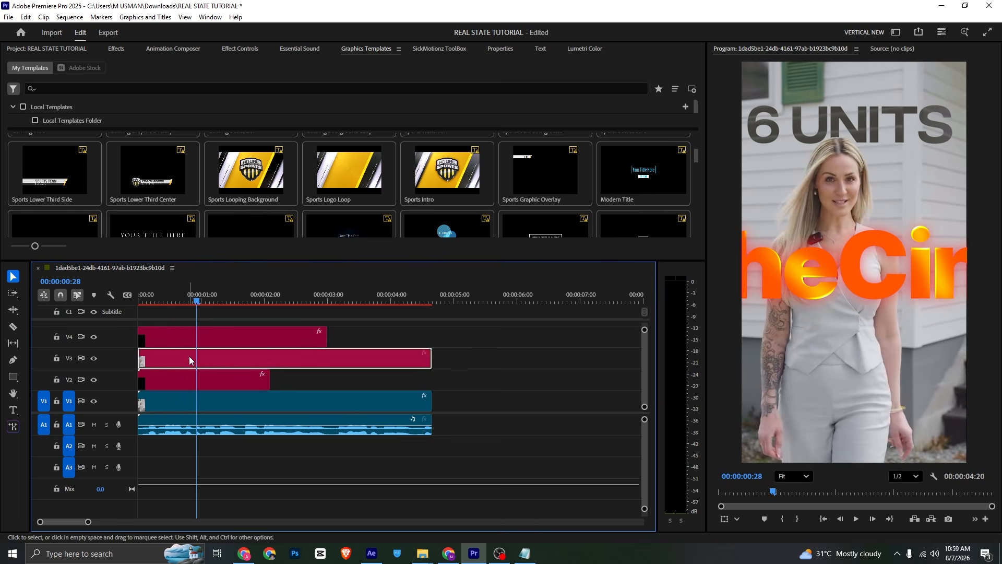
left_click(196, 376)
key("Delete")
left_click_drag(194, 345, 202, 377)
- Set the shine title's Motion scale to 49 and vertical position to 242 so it sits behind the woman's head
left_click(240, 48)
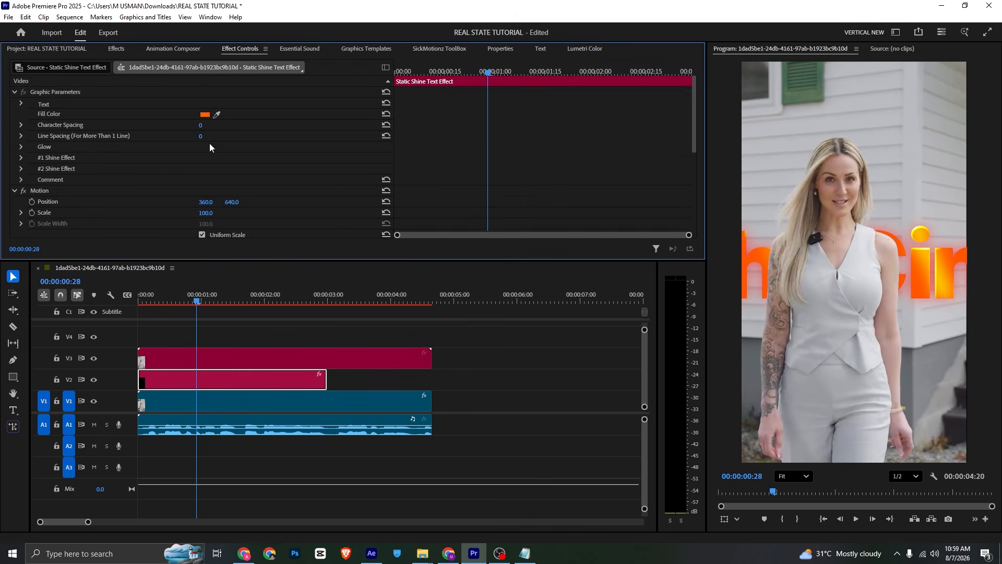
scroll(111, 215, "down", 6)
scroll(184, 171, "up", 3)
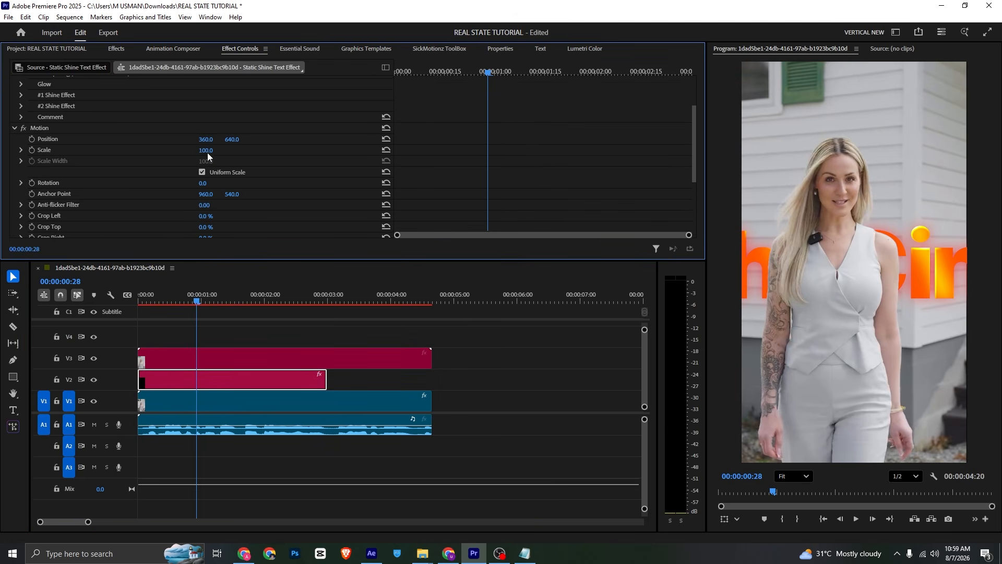
mouse_move(207, 151)
left_mouse_down()
mouse_move(181, 151)
mouse_move(228, 138)
mouse_move(203, 139)
left_mouse_up()
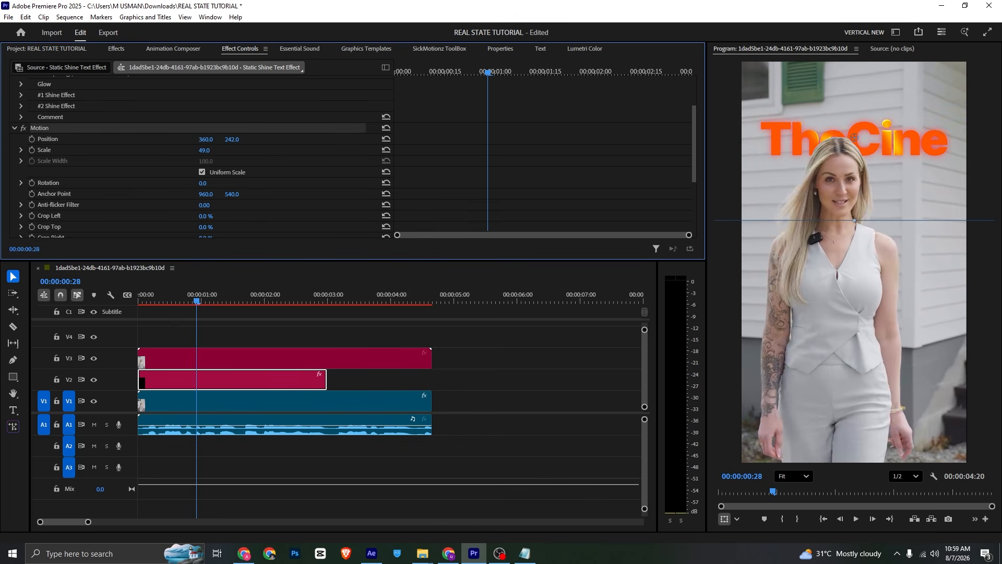
- Replace the shine title's text with "real restate" and save the project
left_click(494, 49)
double_click(96, 105)
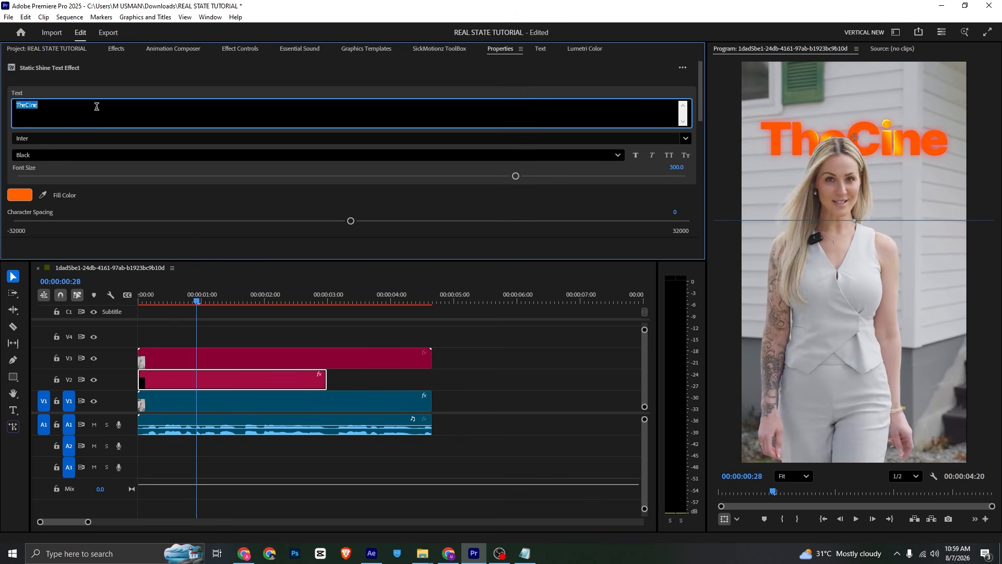
type("real restate")
left_click(34, 106)
key("BackSpace")
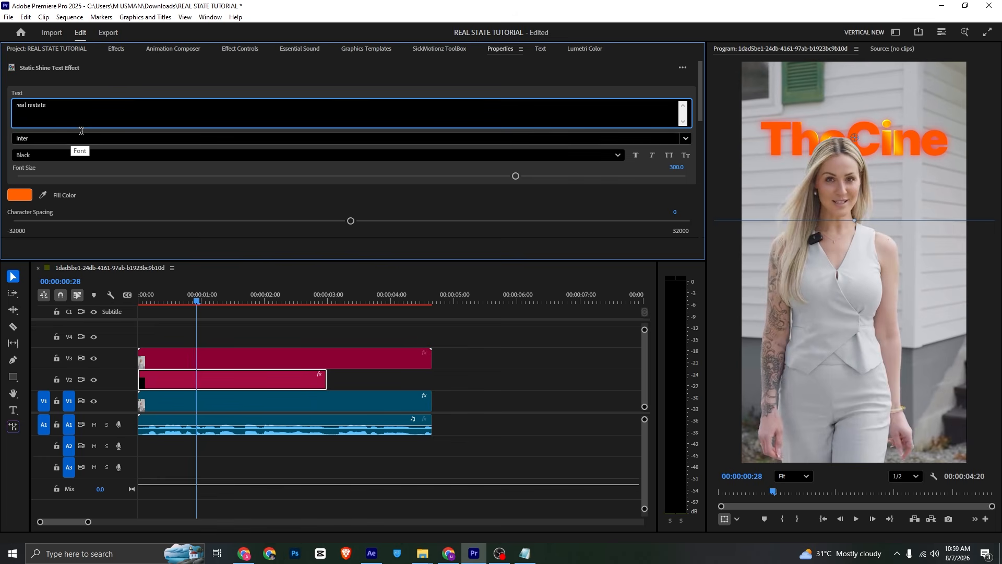
left_click(120, 86)
key("ctrl+s")
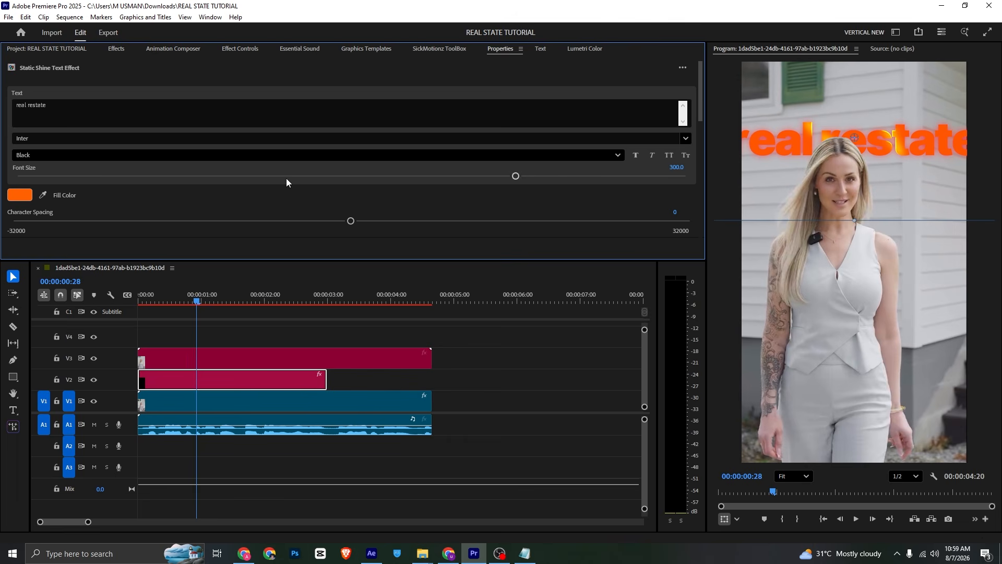
- Change the shine title's font to Integral CF Regular and reduce its font size until the text fits the frame width
left_click_drag(493, 178, 423, 178)
left_click(159, 138)
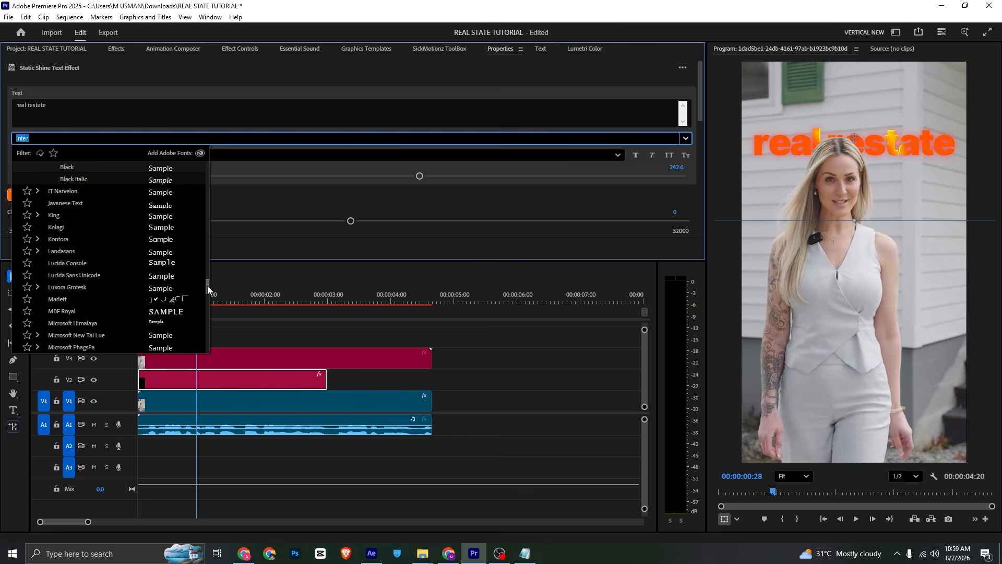
left_click_drag(208, 286, 197, 157)
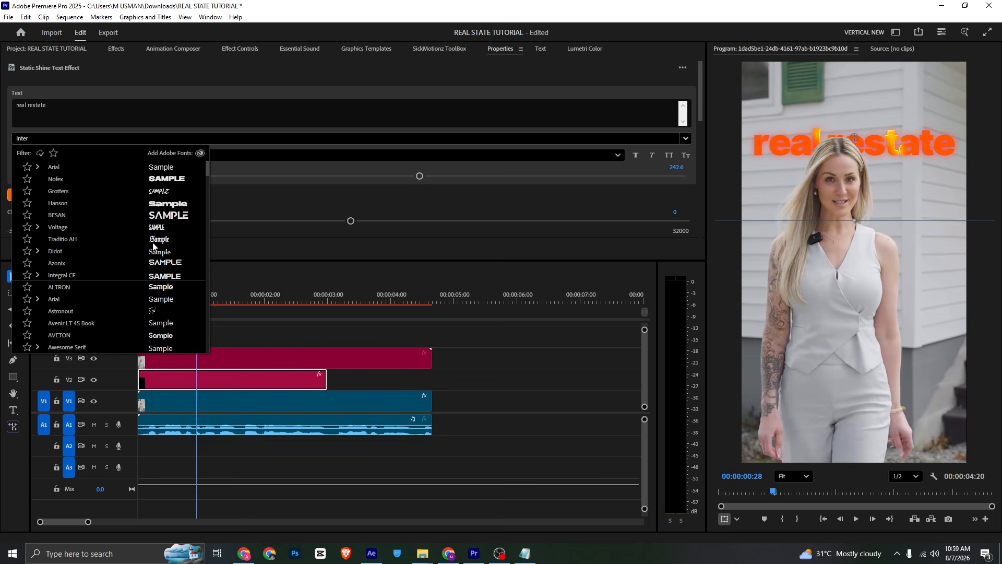
left_click(167, 277)
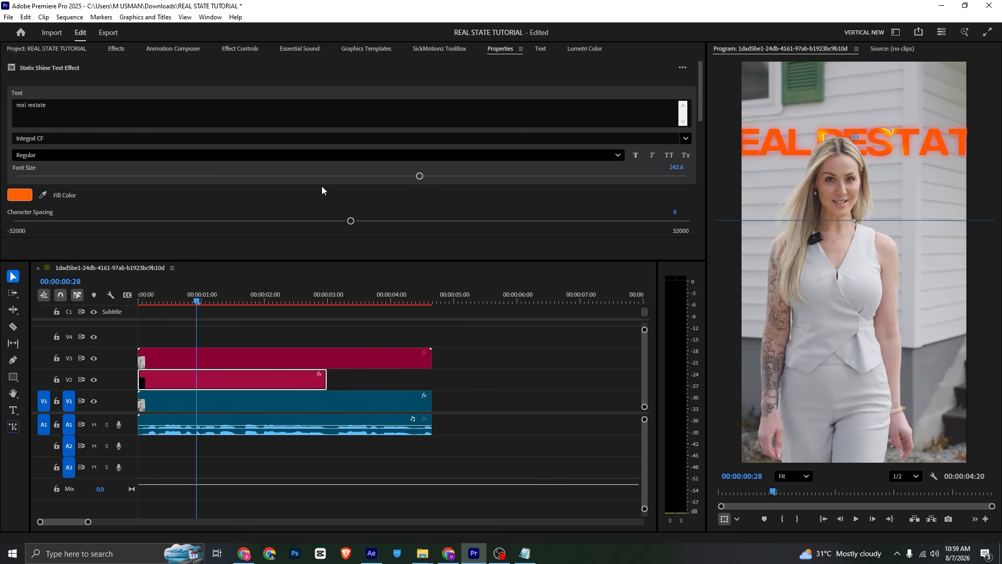
left_click_drag(420, 176, 299, 177)
left_click(381, 310)
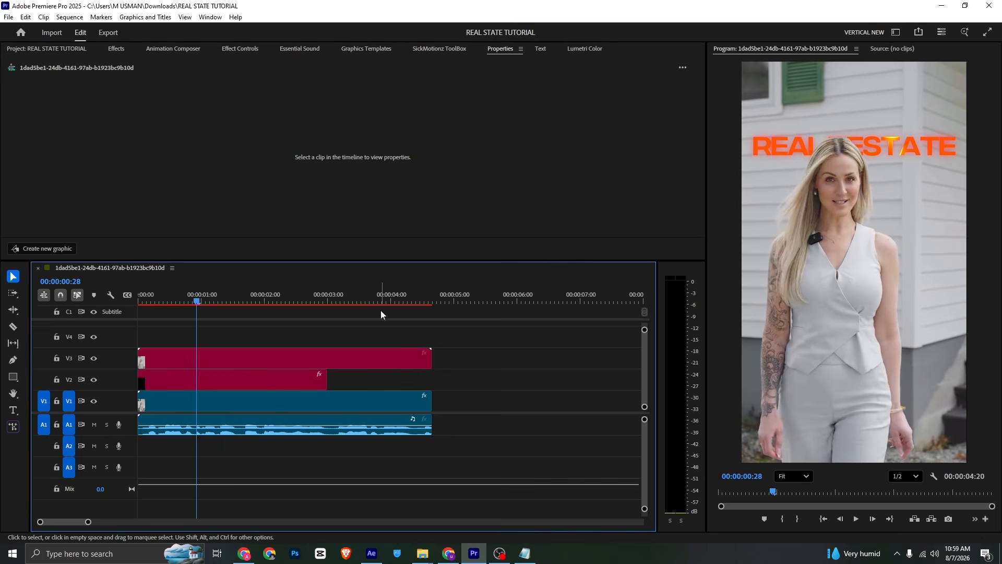